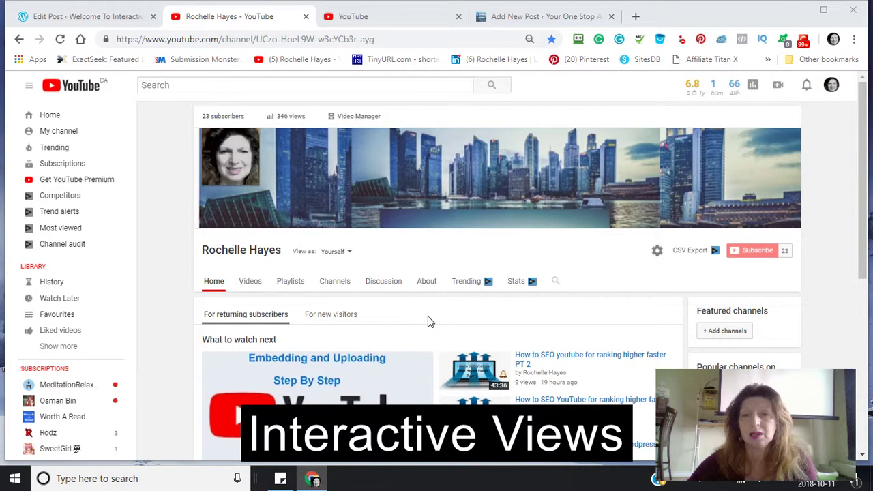
Launch Debut Video Capture Software and minimize its window to get back to the YouTube channel page in Chrome.
{"action": "left_click", "coordinate": [15, 480]}
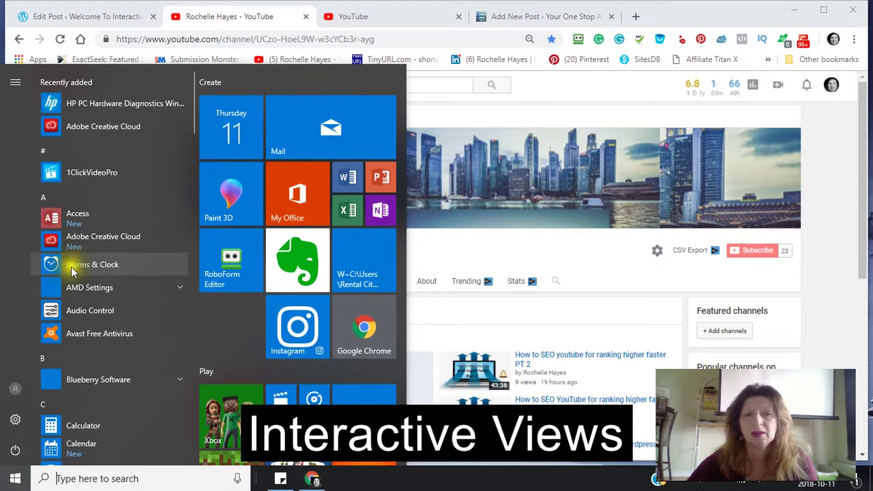
{"action": "scroll", "coordinate": [76, 338], "scroll_direction": "down", "scroll_amount": 5}
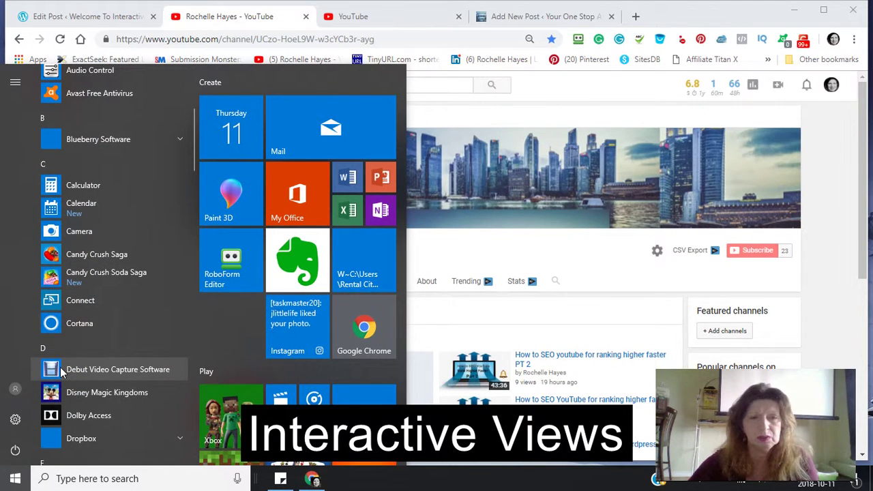
{"action": "left_click", "coordinate": [61, 370]}
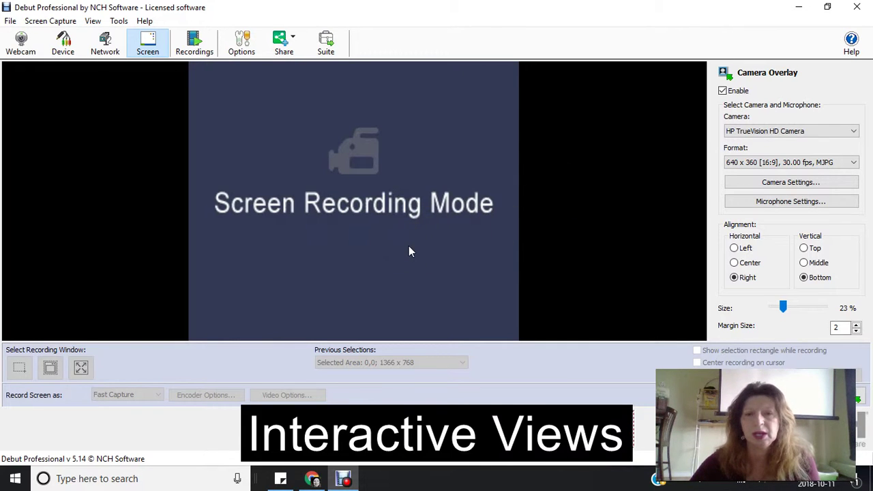
{"action": "key", "text": "ctrl+F9"}
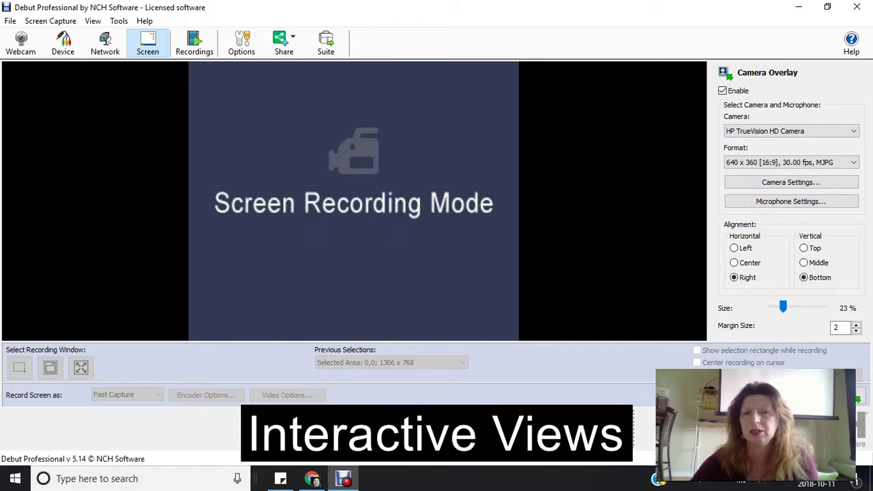
{"action": "left_click", "coordinate": [800, 8]}
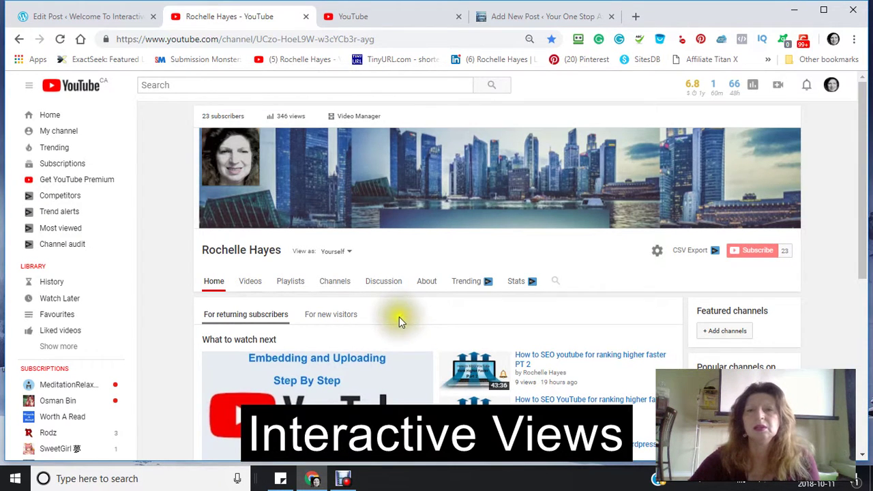
Look over the suggested videos and uploads on the YouTube channel's home page.
{"action": "scroll", "coordinate": [395, 318], "scroll_direction": "down", "scroll_amount": 2}
{"action": "scroll", "coordinate": [386, 326], "scroll_direction": "down", "scroll_amount": 2}
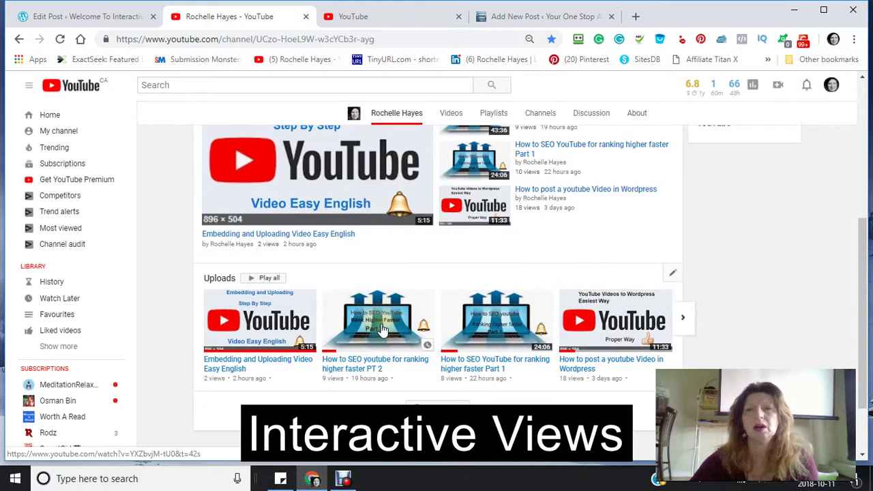
{"action": "scroll", "coordinate": [384, 330], "scroll_direction": "up", "scroll_amount": 5}
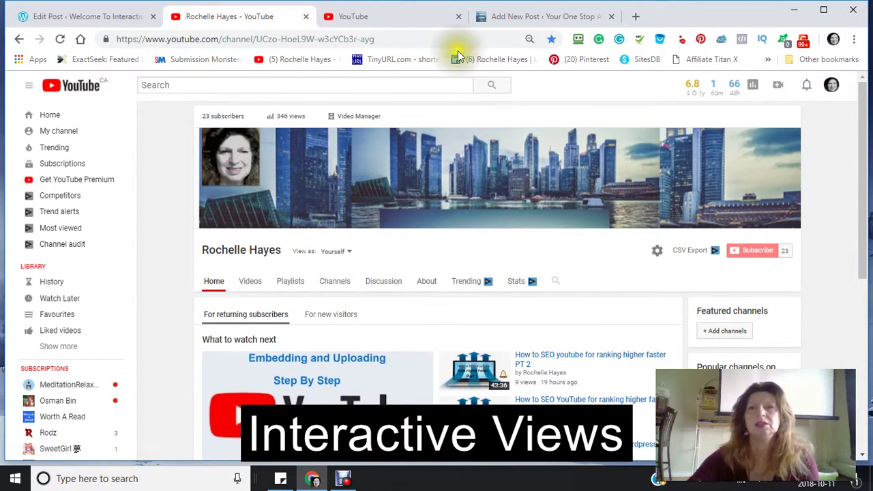
Copy the heading "Process YouTube Videos" from the body of the draft WordPress post.
{"action": "left_click", "coordinate": [524, 21]}
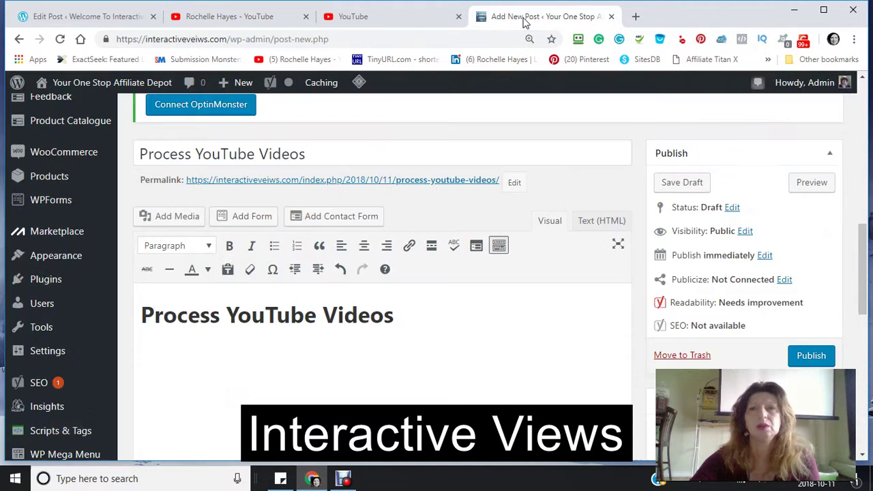
{"action": "scroll", "coordinate": [352, 163], "scroll_direction": "up", "scroll_amount": 3}
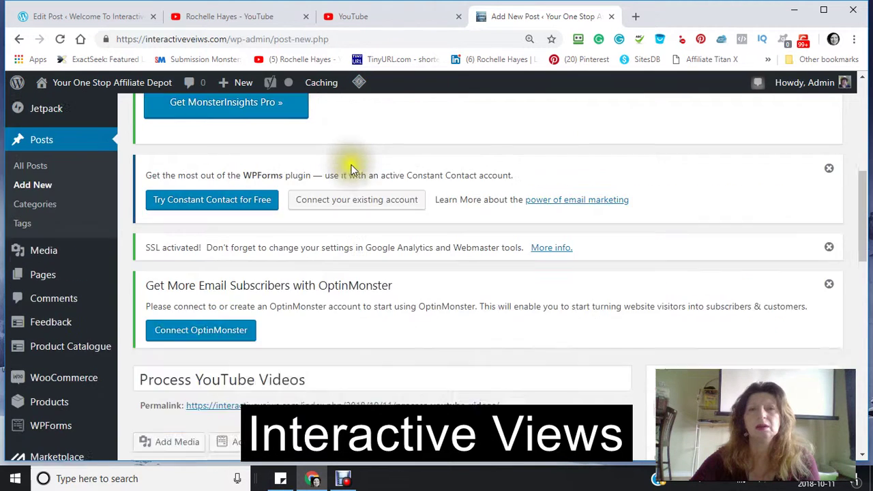
{"action": "scroll", "coordinate": [352, 169], "scroll_direction": "down", "scroll_amount": 4}
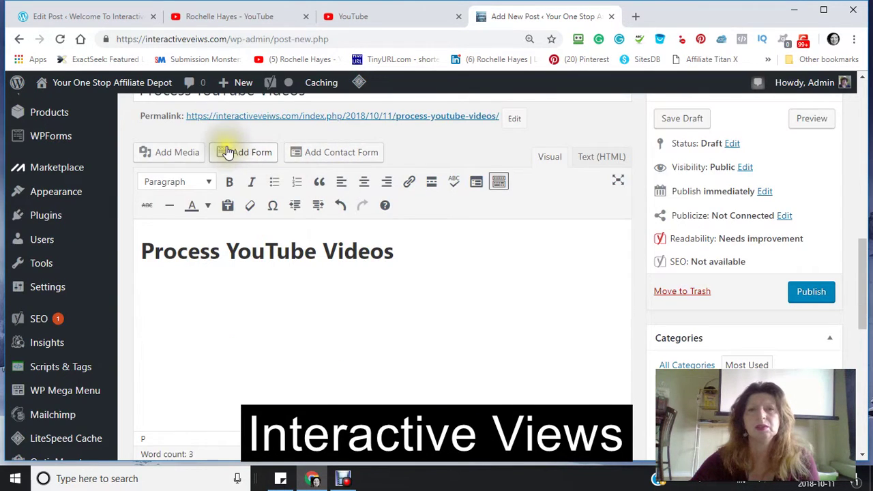
{"action": "scroll", "coordinate": [227, 152], "scroll_direction": "up", "scroll_amount": 2}
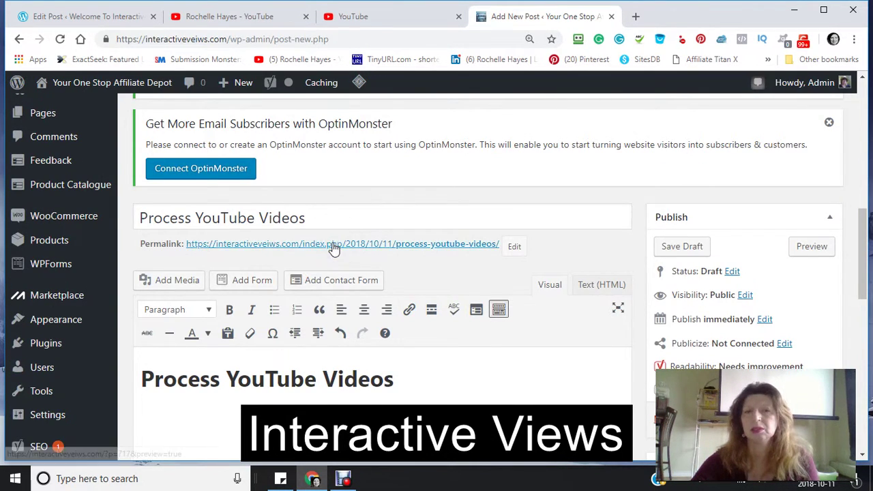
{"action": "scroll", "coordinate": [333, 249], "scroll_direction": "down", "scroll_amount": 2}
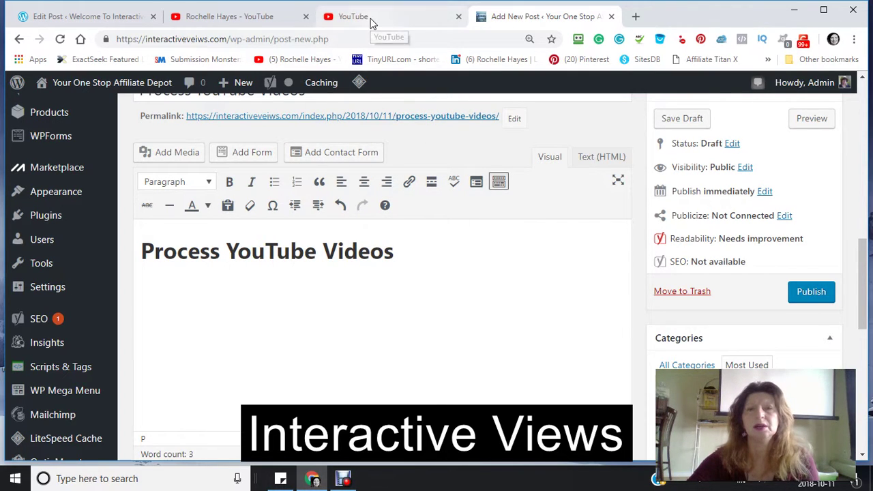
{"action": "left_click_drag", "start_coordinate": [372, 254], "coordinate": [128, 252]}
{"action": "right_click", "coordinate": [206, 255]}
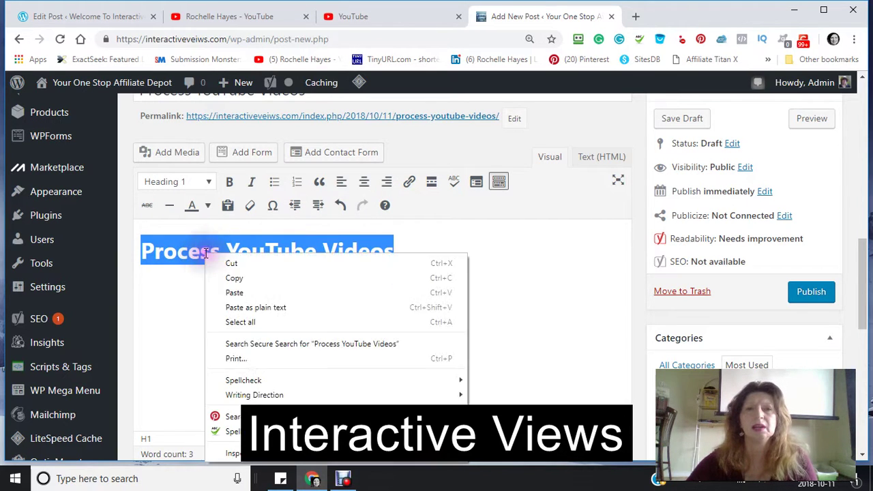
{"action": "left_click", "coordinate": [230, 279]}
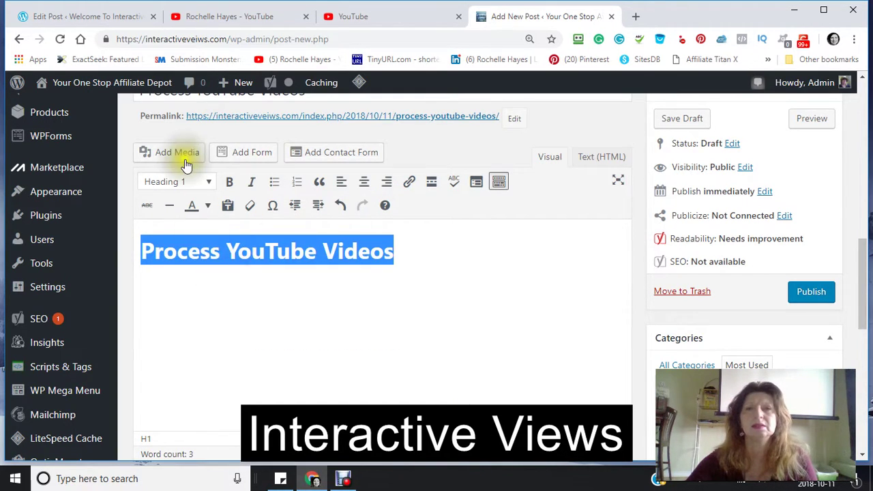
Search YouTube for the copied phrase "Process YouTube Videos".
{"action": "left_click", "coordinate": [382, 20]}
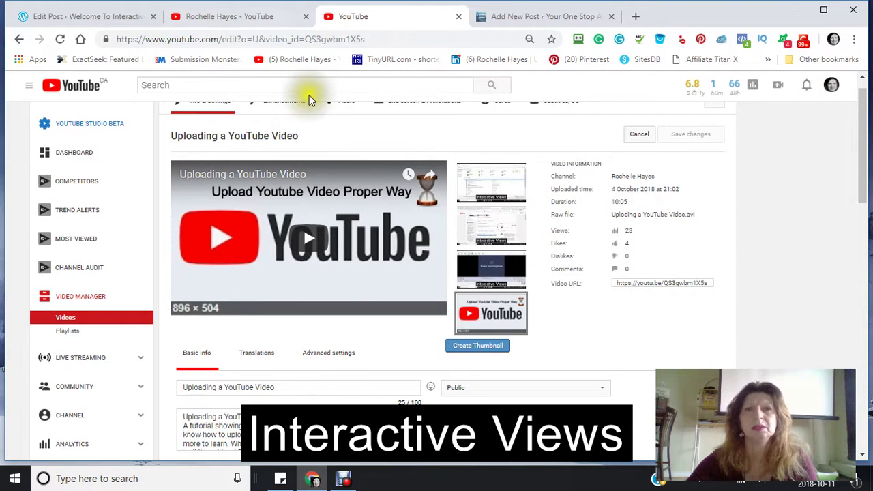
{"action": "left_click", "coordinate": [242, 86]}
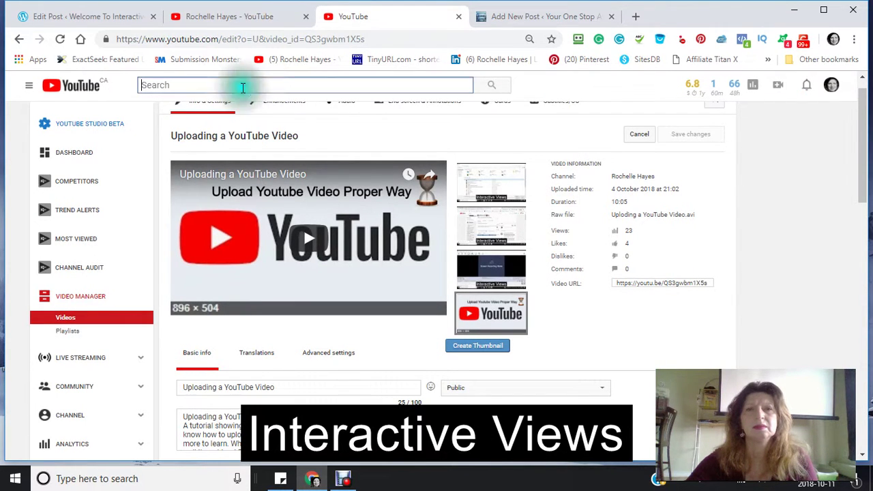
{"action": "right_click", "coordinate": [242, 87]}
{"action": "left_click", "coordinate": [265, 165]}
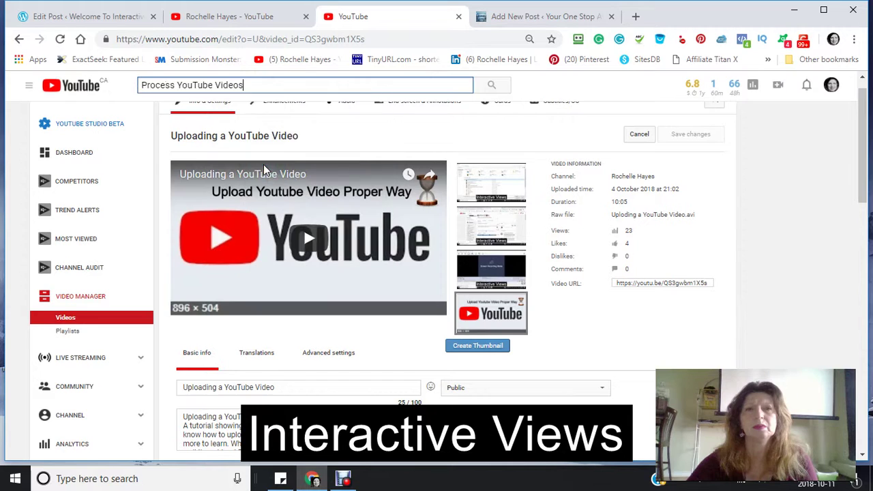
{"action": "left_click", "coordinate": [492, 87]}
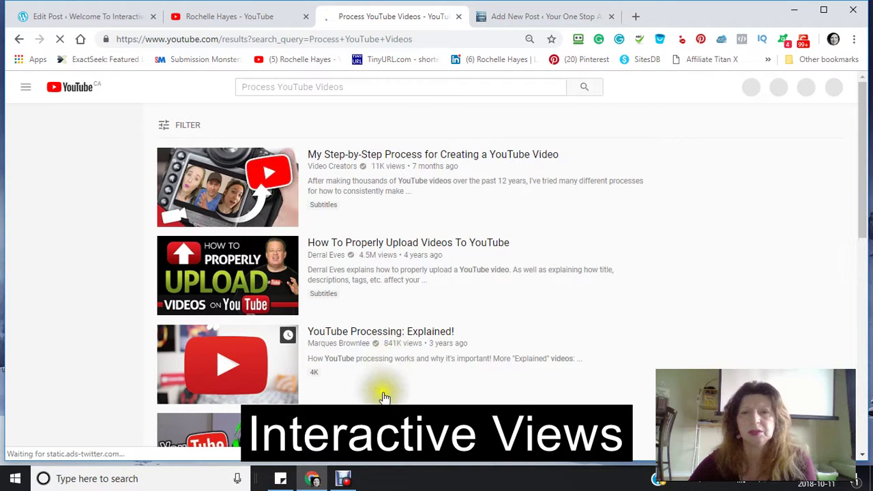
Look through the search results and open the video "My Step-by-Step Process for Creating a YouTube Video".
{"action": "scroll", "coordinate": [390, 214], "scroll_direction": "down", "scroll_amount": 4}
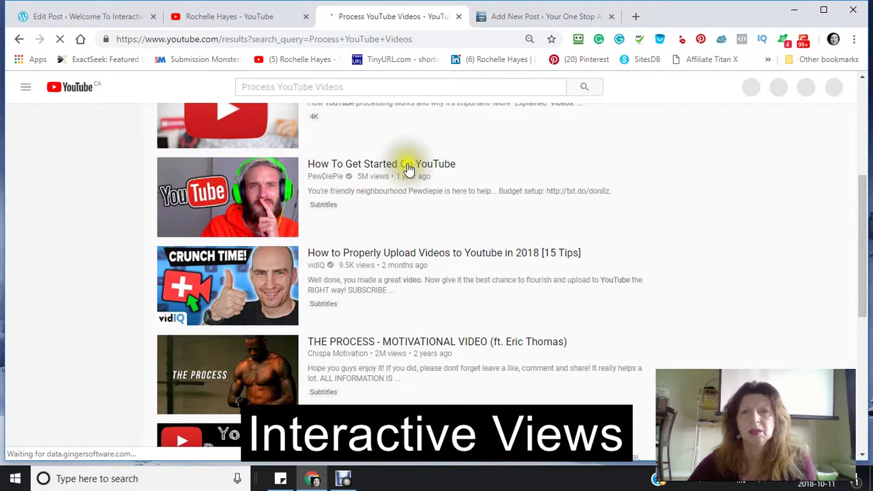
{"action": "scroll", "coordinate": [334, 212], "scroll_direction": "up", "scroll_amount": 1}
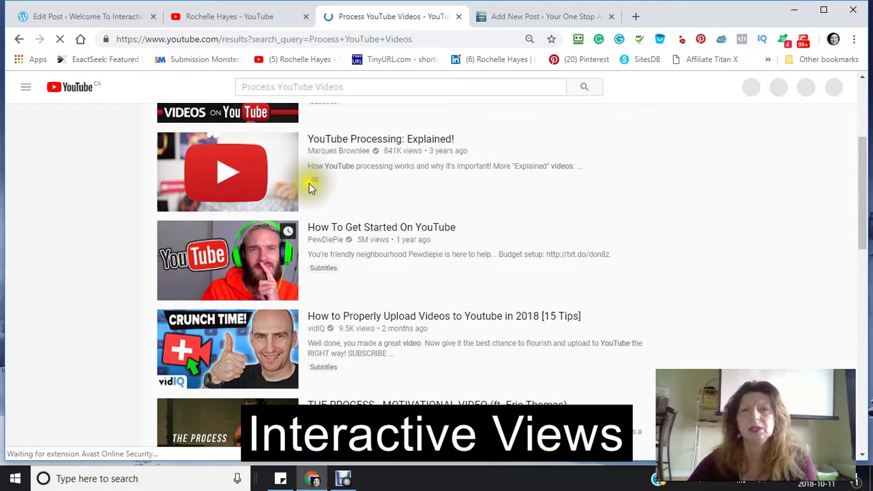
{"action": "scroll", "coordinate": [402, 157], "scroll_direction": "up", "scroll_amount": 3}
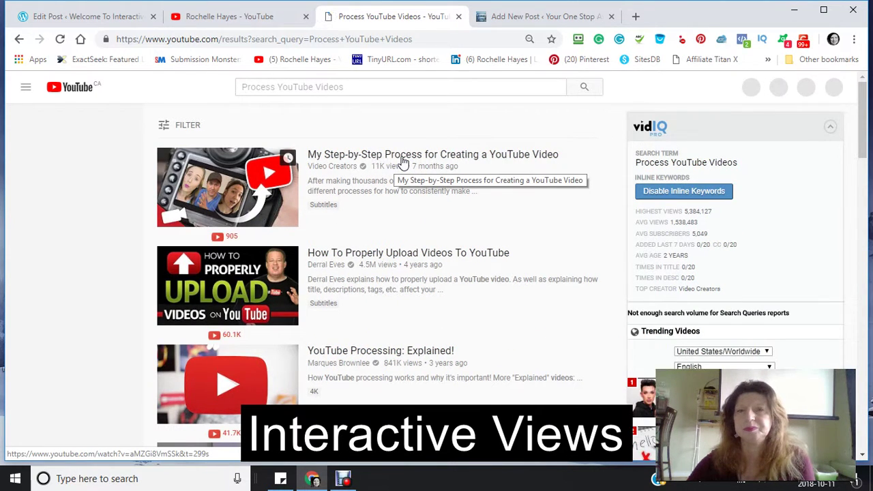
{"action": "left_click", "coordinate": [403, 158]}
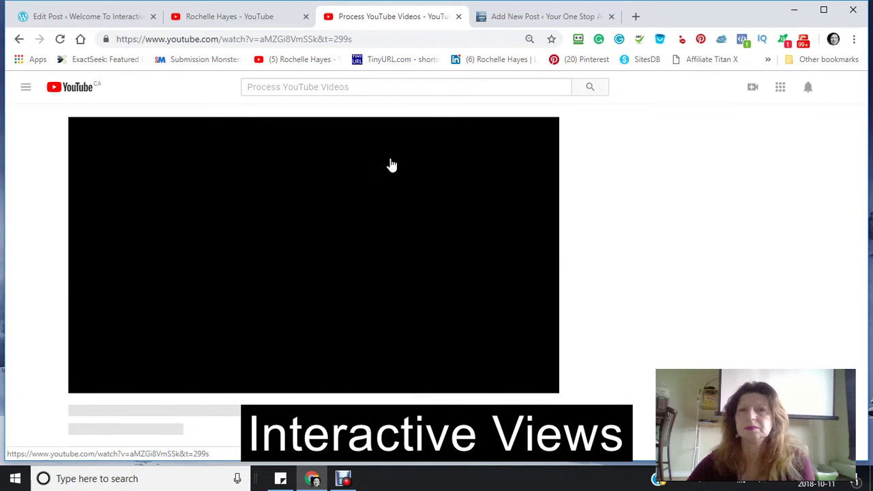
{"action": "left_click", "coordinate": [388, 161]}
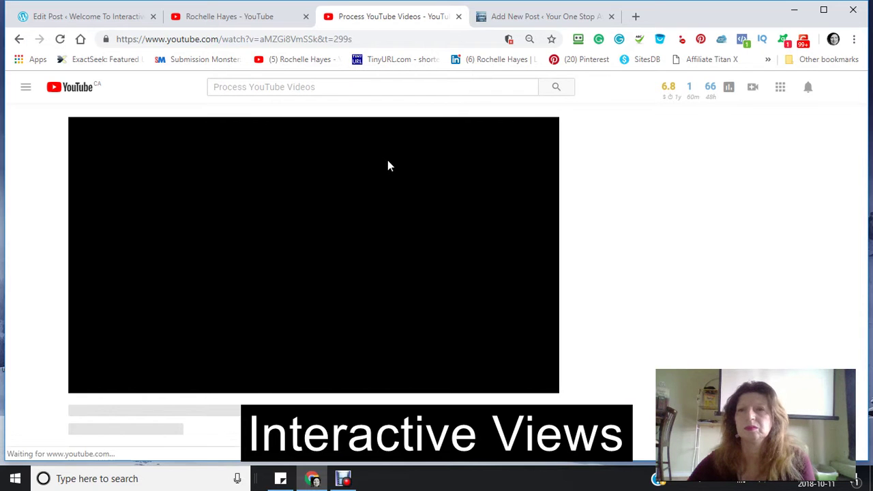
{"action": "left_click", "coordinate": [386, 163]}
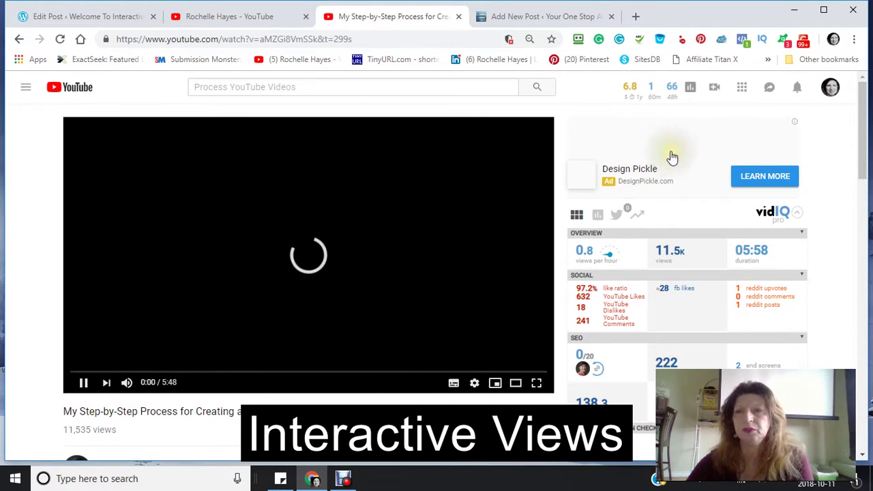
Pause the advertisement playing ahead of the opened video.
{"action": "scroll", "coordinate": [666, 198], "scroll_direction": "down", "scroll_amount": 3}
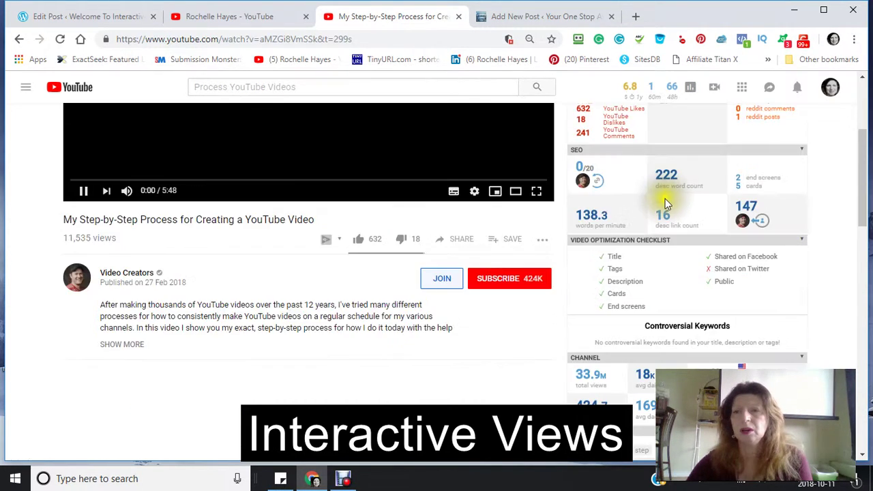
{"action": "scroll", "coordinate": [665, 198], "scroll_direction": "down", "scroll_amount": 4}
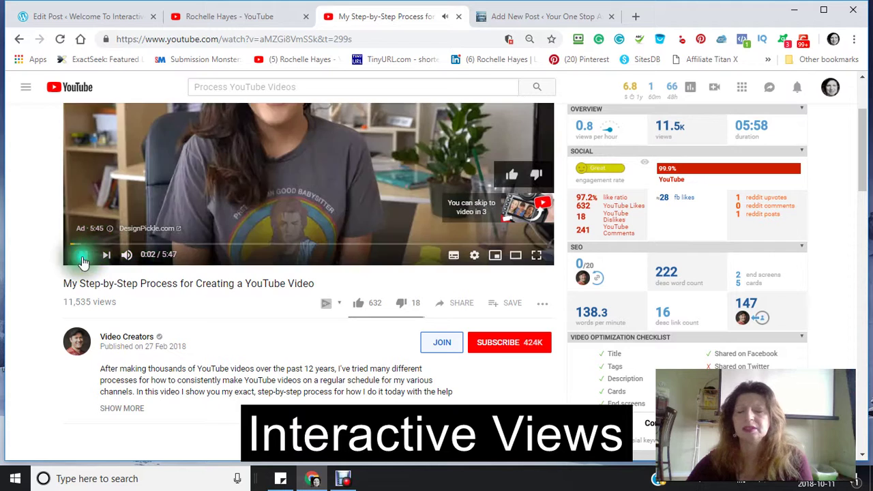
{"action": "left_click", "coordinate": [349, 262]}
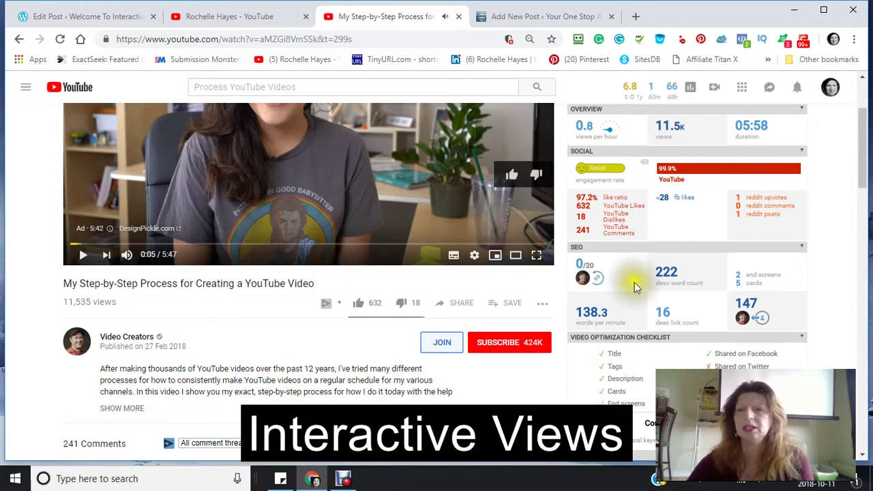
Examine the video's vidIQ data: SEO score breakdown, social figures, optimization checklist, channel statistics and video tags.
{"action": "mouse_move", "coordinate": [624, 287]}
{"action": "scroll", "coordinate": [688, 346], "scroll_direction": "down", "scroll_amount": 2}
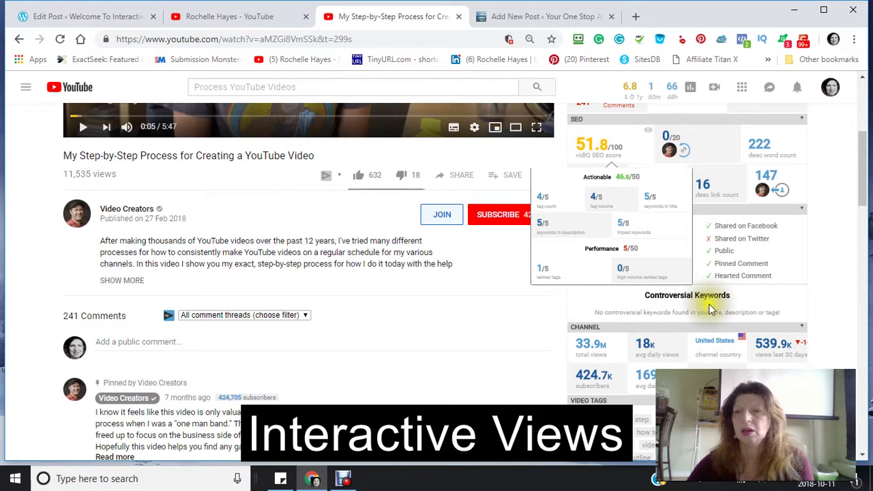
{"action": "scroll", "coordinate": [683, 321], "scroll_direction": "up", "scroll_amount": 4}
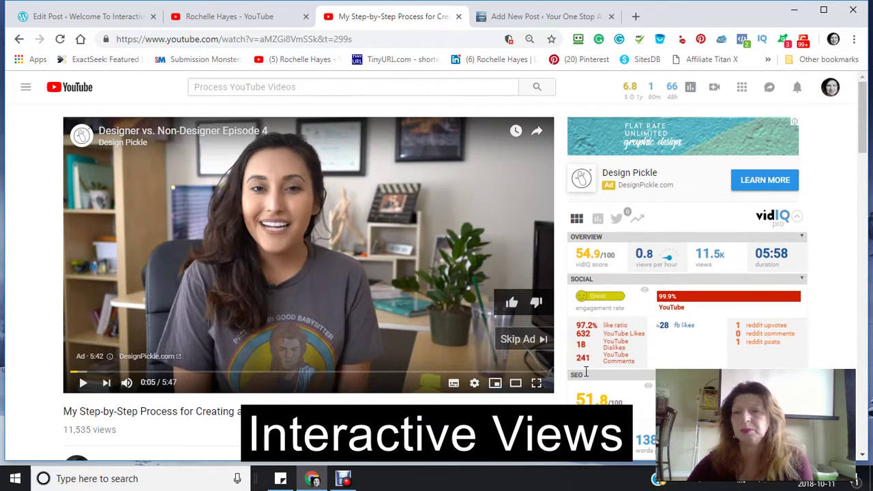
{"action": "scroll", "coordinate": [644, 367], "scroll_direction": "down", "scroll_amount": 2}
{"action": "mouse_move", "coordinate": [587, 377]}
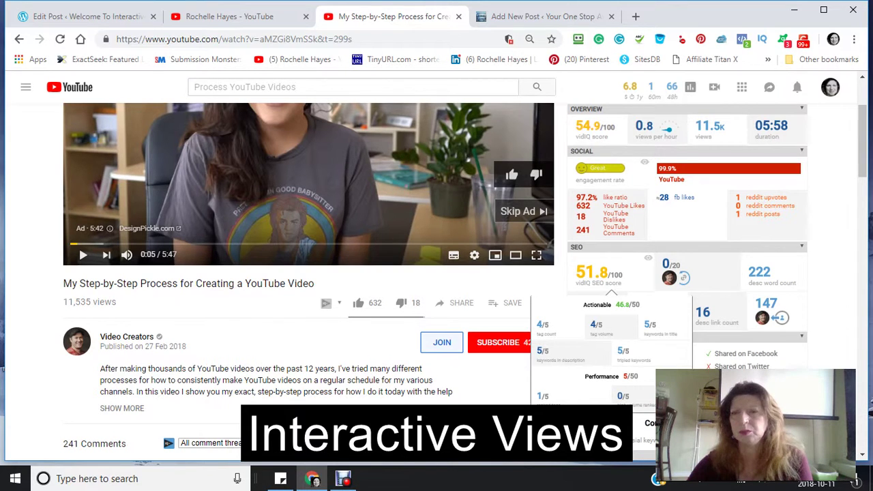
{"action": "scroll", "coordinate": [437, 280], "scroll_direction": "down", "scroll_amount": 3}
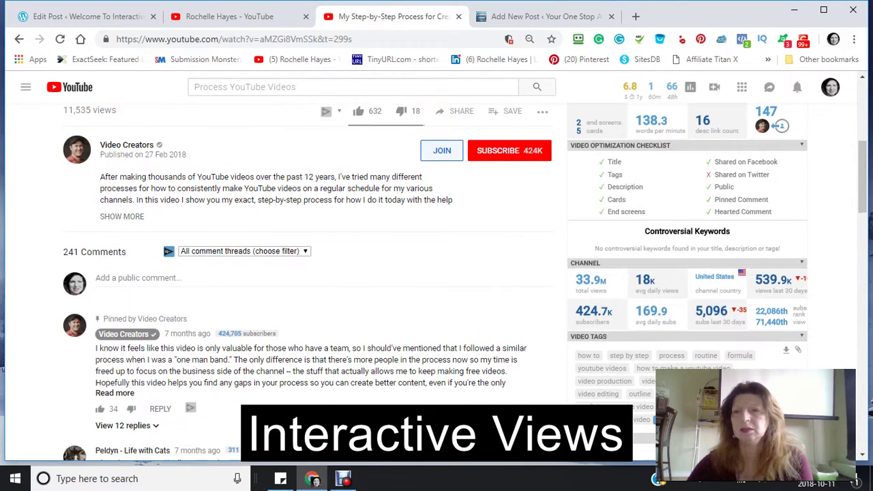
{"action": "scroll", "coordinate": [437, 280], "scroll_direction": "up", "scroll_amount": 3}
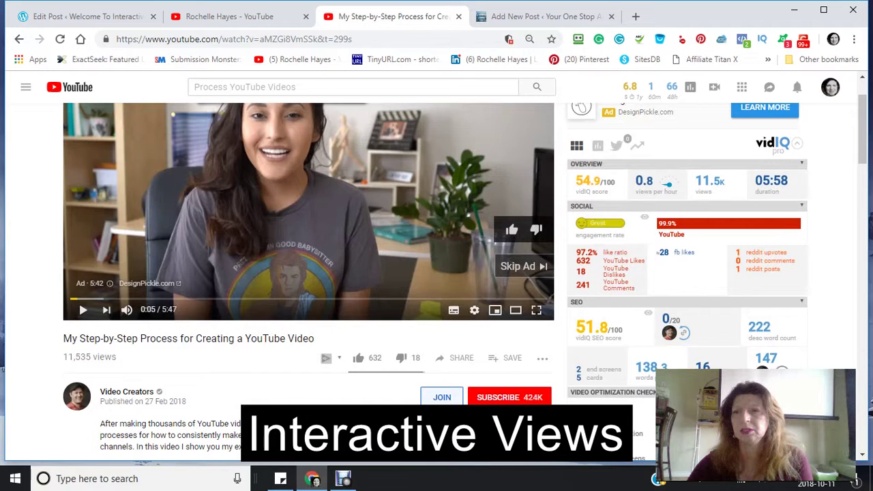
{"action": "scroll", "coordinate": [465, 287], "scroll_direction": "up", "scroll_amount": 1}
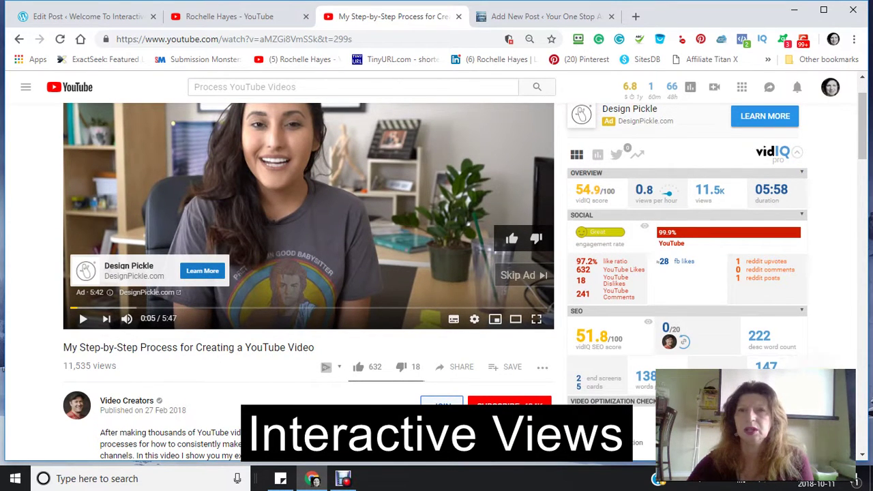
{"action": "scroll", "coordinate": [436, 280], "scroll_direction": "down", "scroll_amount": 3}
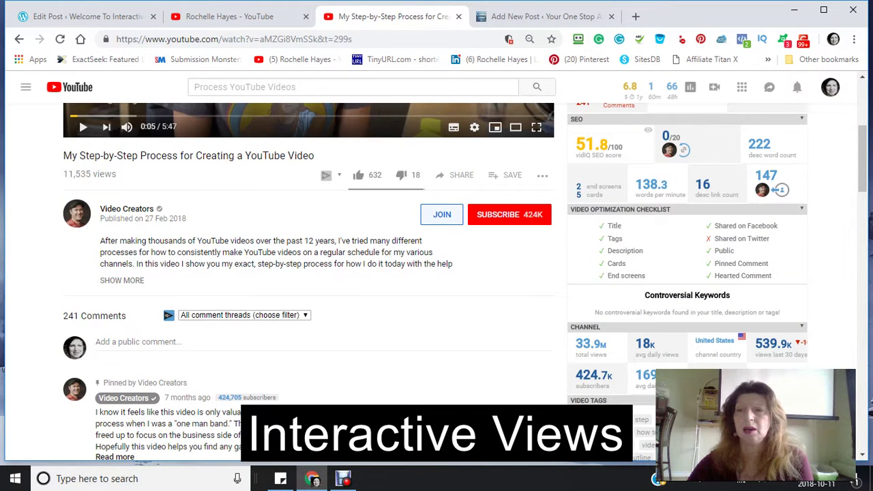
{"action": "scroll", "coordinate": [437, 279], "scroll_direction": "down", "scroll_amount": 3}
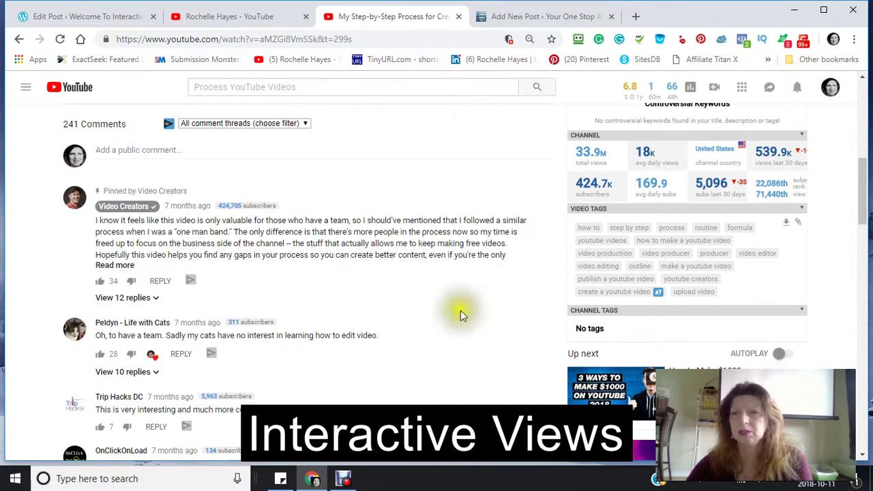
Copy all of the competing video's tags to the clipboard.
{"action": "left_click", "coordinate": [577, 216]}
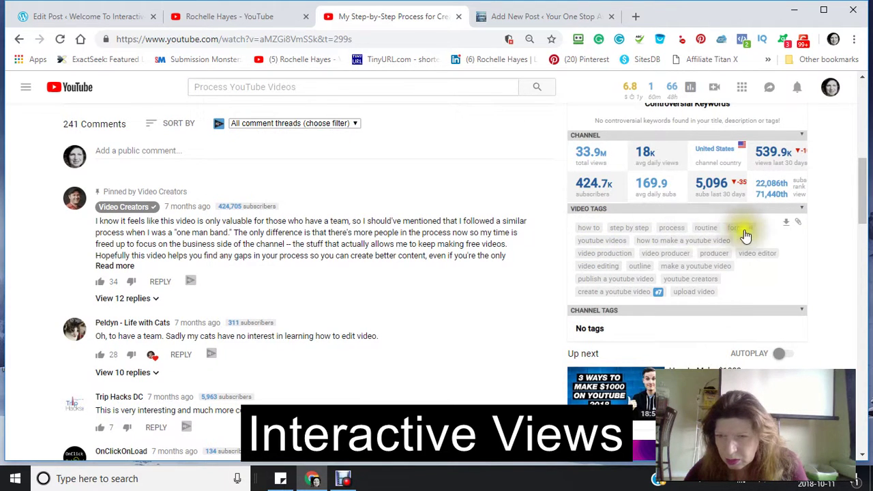
{"action": "left_click", "coordinate": [798, 225]}
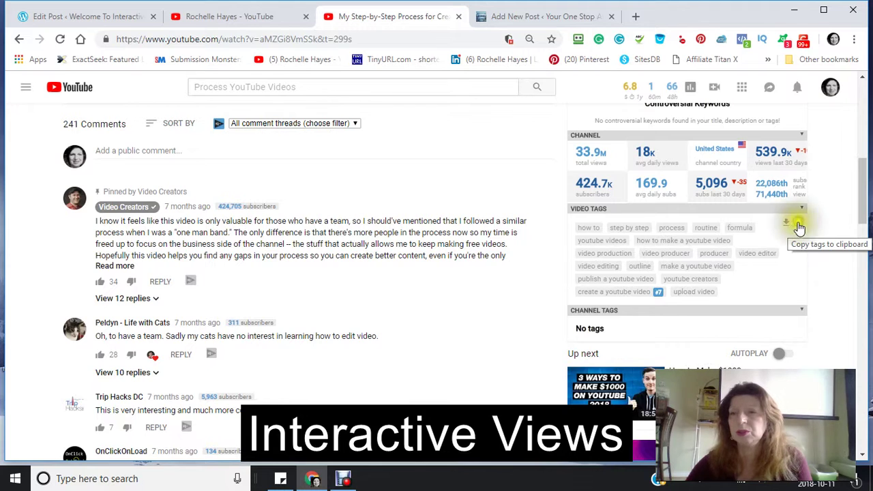
{"action": "left_click", "coordinate": [798, 225]}
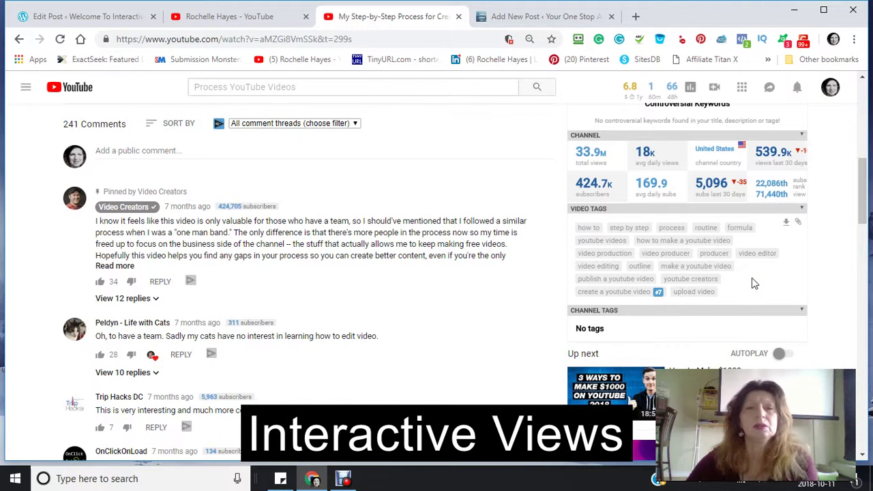
{"action": "left_click", "coordinate": [745, 256]}
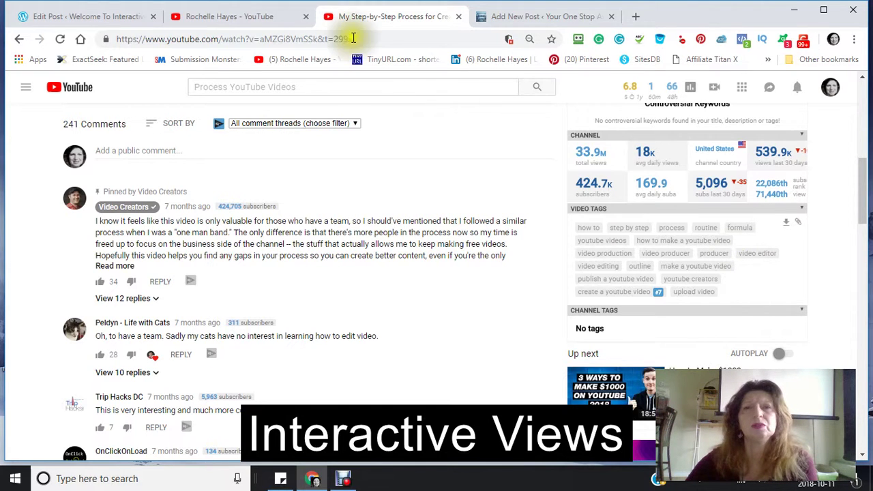
Look over your own YouTube channel page and open the video upload page from there.
{"action": "left_click", "coordinate": [253, 17]}
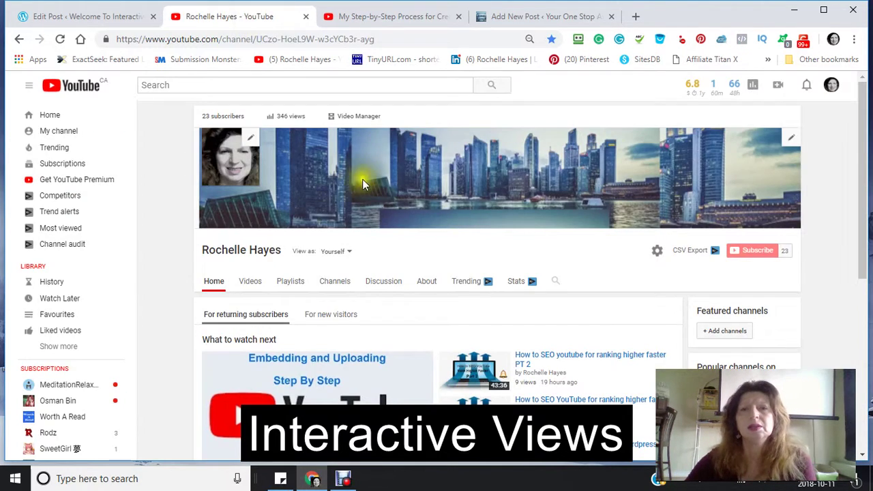
{"action": "scroll", "coordinate": [350, 194], "scroll_direction": "down", "scroll_amount": 2}
{"action": "scroll", "coordinate": [351, 195], "scroll_direction": "down", "scroll_amount": 1}
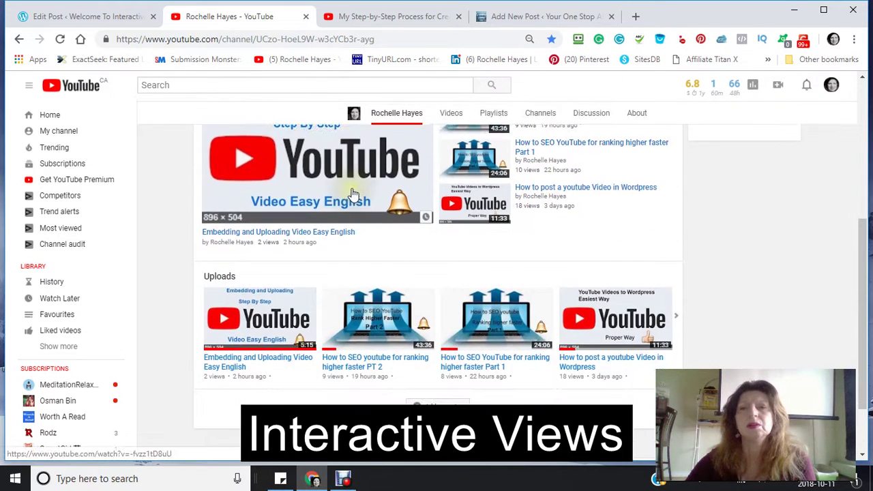
{"action": "scroll", "coordinate": [355, 194], "scroll_direction": "up", "scroll_amount": 3}
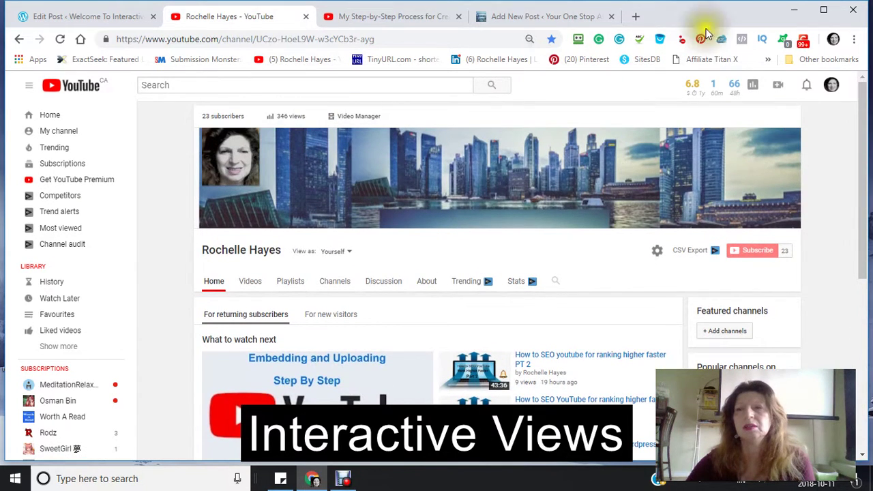
{"action": "left_click", "coordinate": [779, 87]}
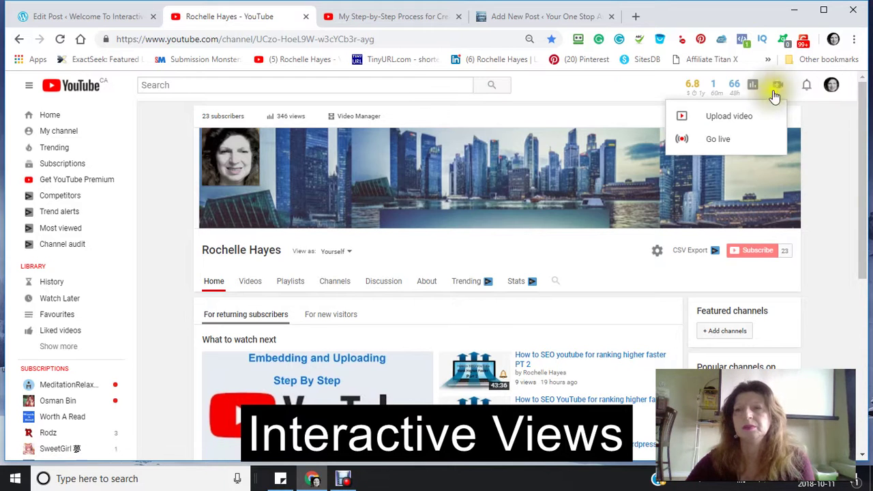
{"action": "left_click", "coordinate": [740, 120]}
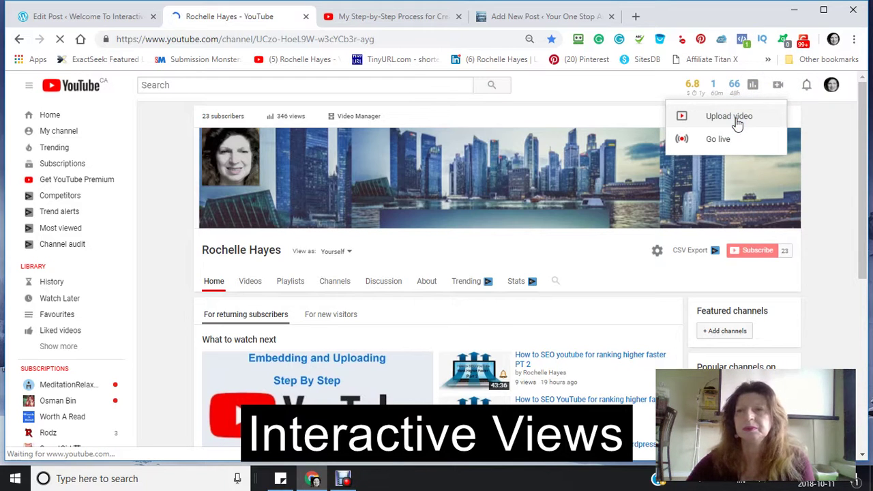
{"action": "left_click", "coordinate": [734, 123]}
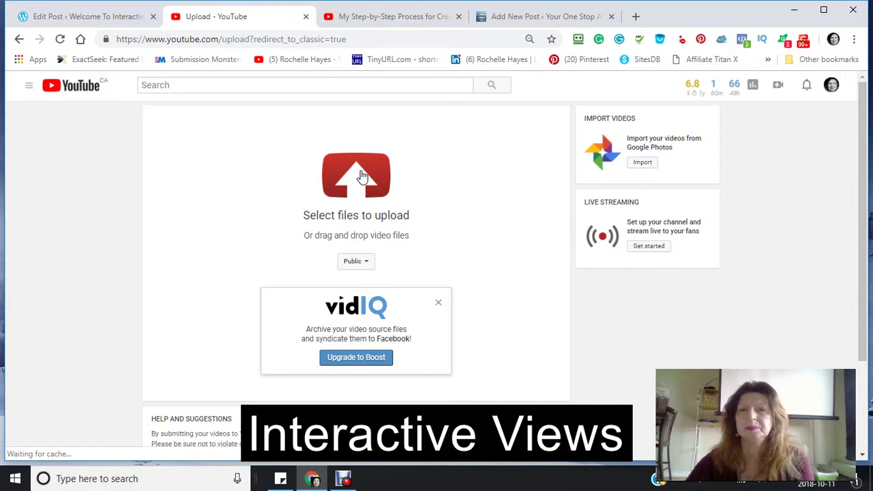
Upload the recent video file "Untitled 82".
{"action": "left_click", "coordinate": [362, 177]}
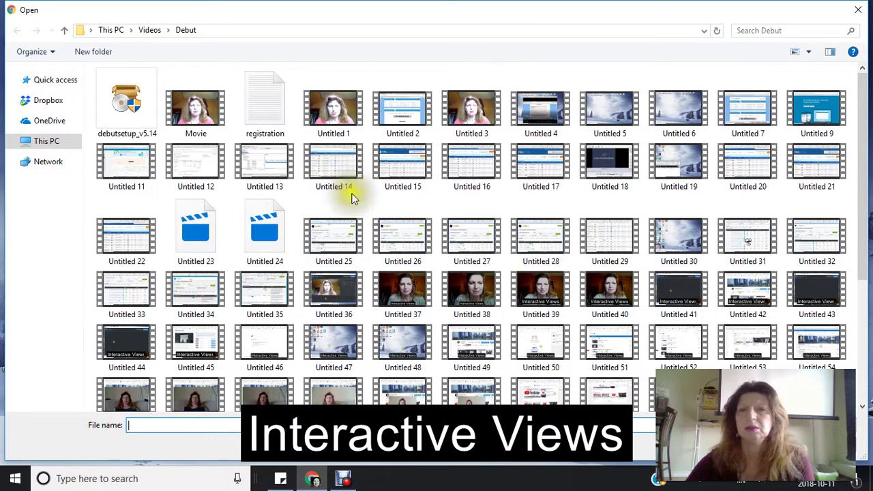
{"action": "left_click", "coordinate": [59, 80]}
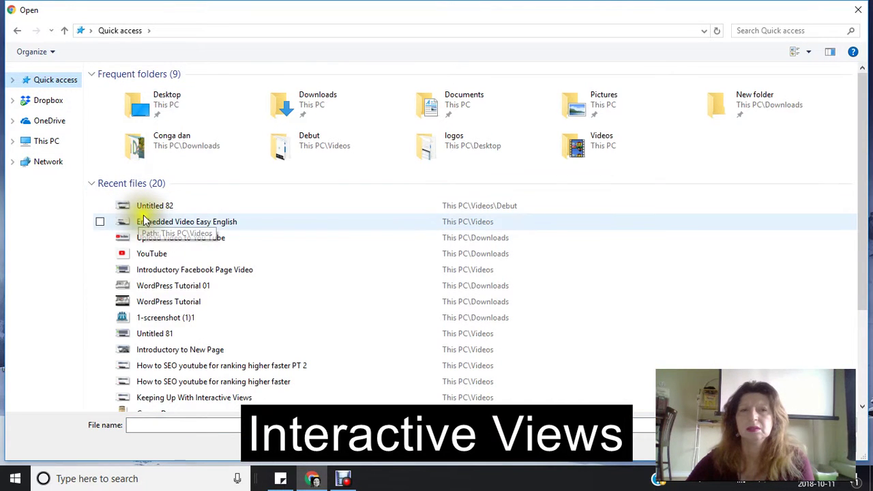
{"action": "left_click", "coordinate": [145, 210]}
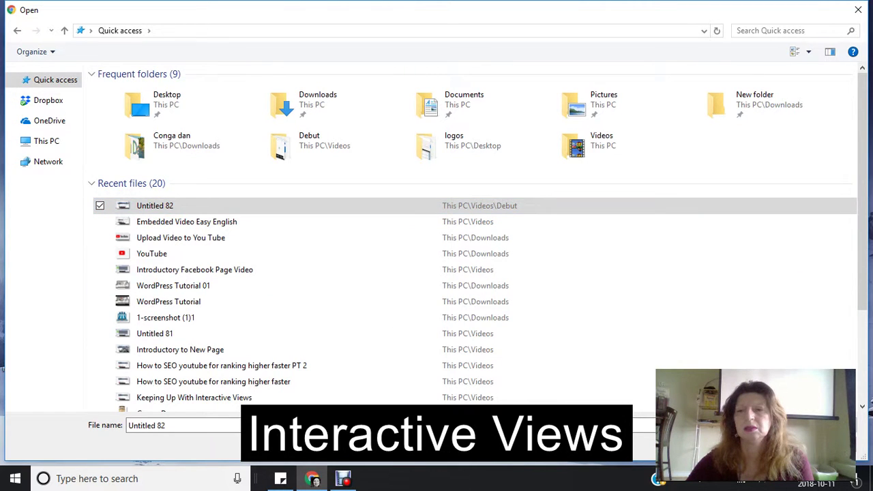
{"action": "key", "text": "Return"}
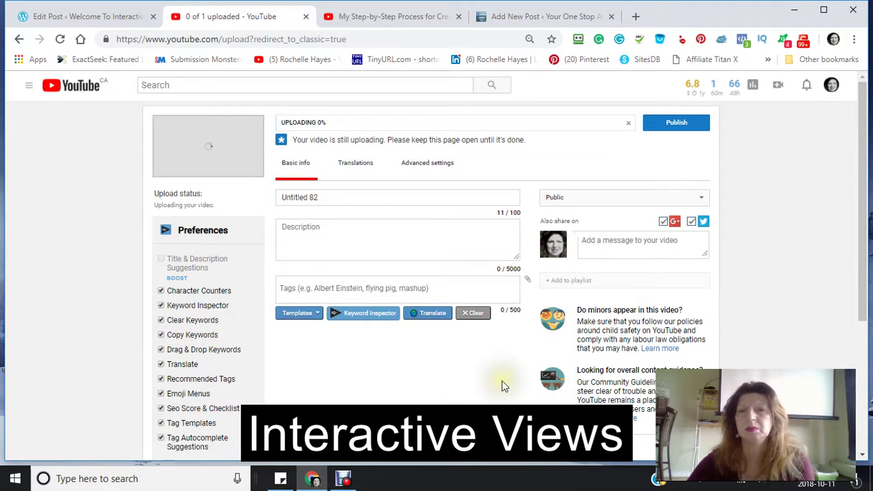
Go through the title, description and tags fields of the uploaded video's basic info.
{"action": "left_click", "coordinate": [327, 196]}
{"action": "left_click", "coordinate": [293, 230]}
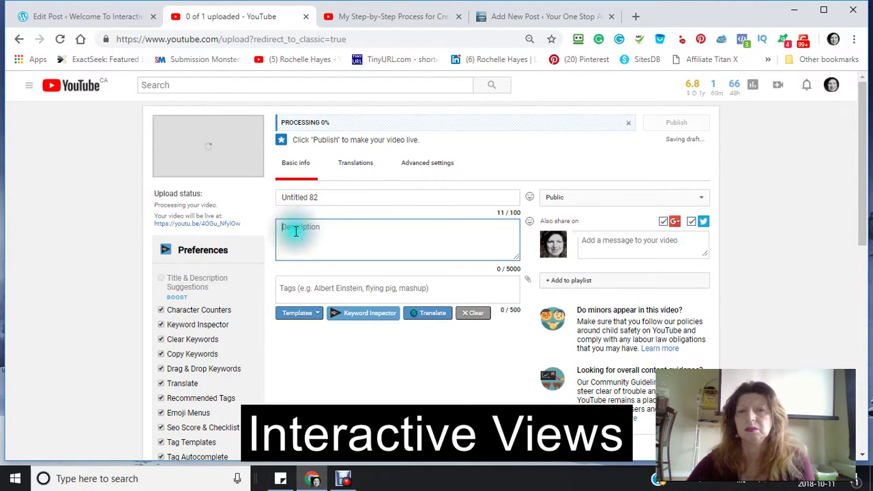
{"action": "left_click", "coordinate": [293, 287]}
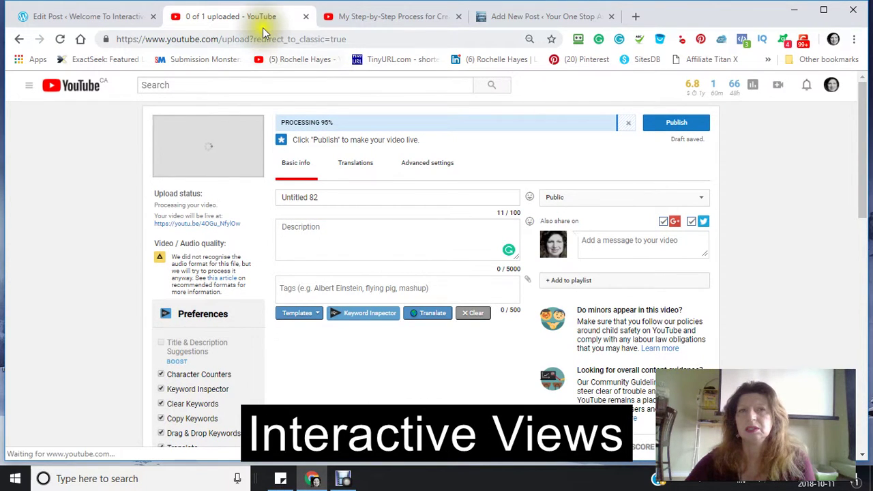
Return to the competing video's page and go to your own channel from there.
{"action": "left_click", "coordinate": [390, 19]}
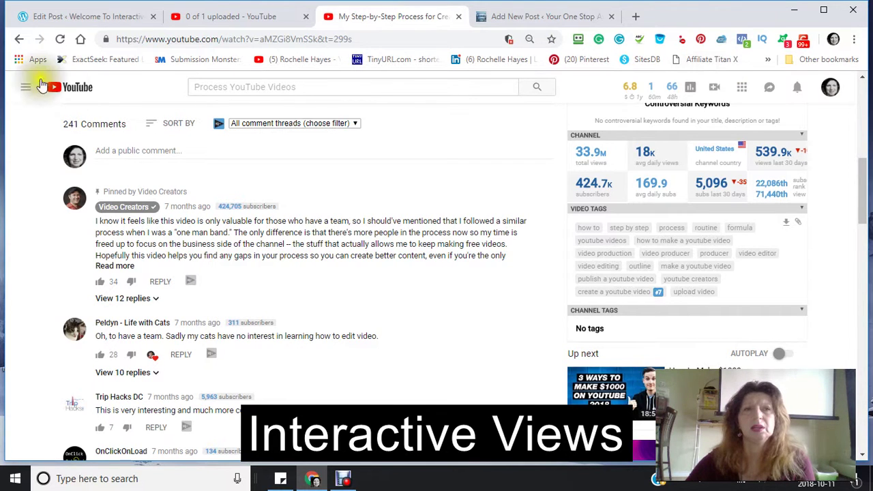
{"action": "left_click", "coordinate": [26, 89]}
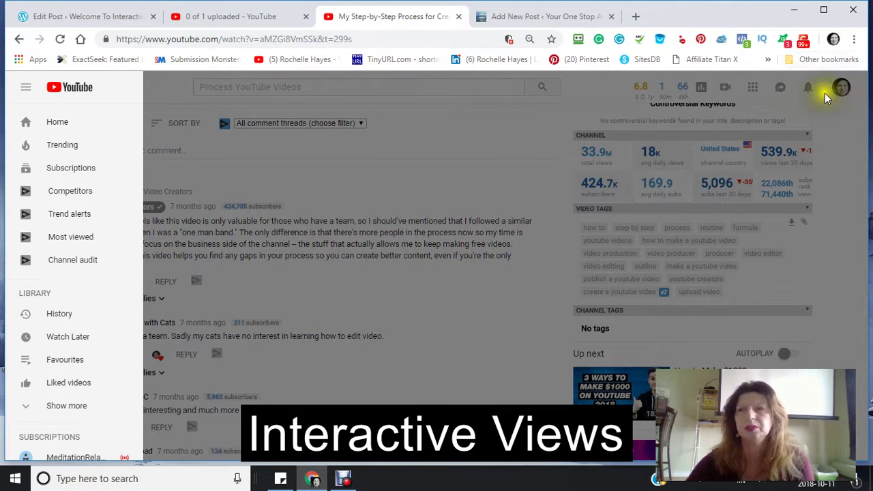
{"action": "left_click", "coordinate": [172, 95]}
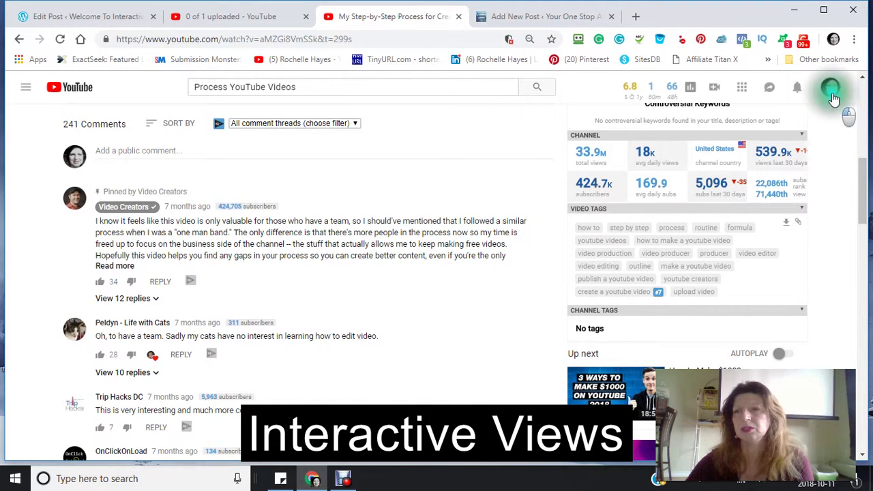
{"action": "left_click", "coordinate": [833, 97]}
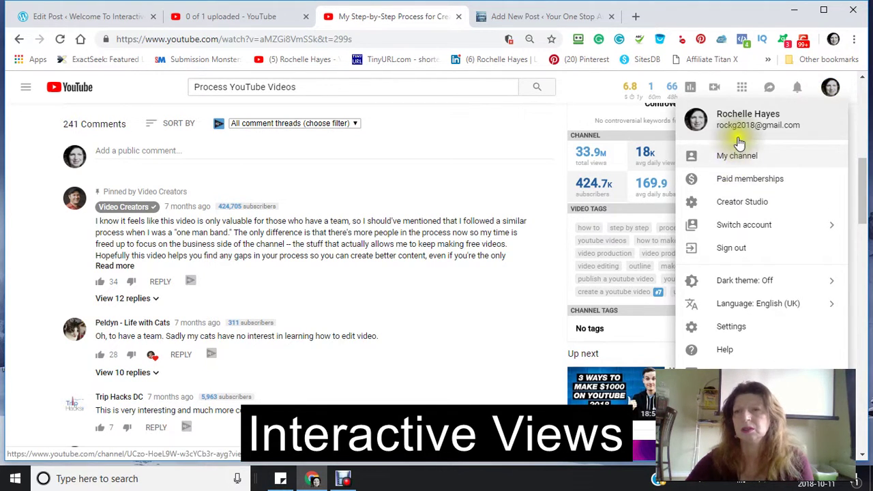
{"action": "left_click", "coordinate": [731, 160]}
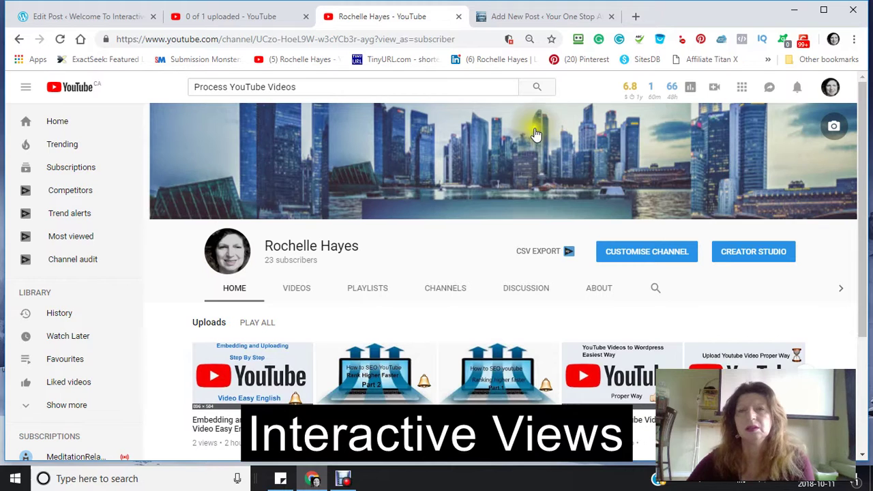
Open the channel's video list in Creator Studio.
{"action": "left_click", "coordinate": [831, 88]}
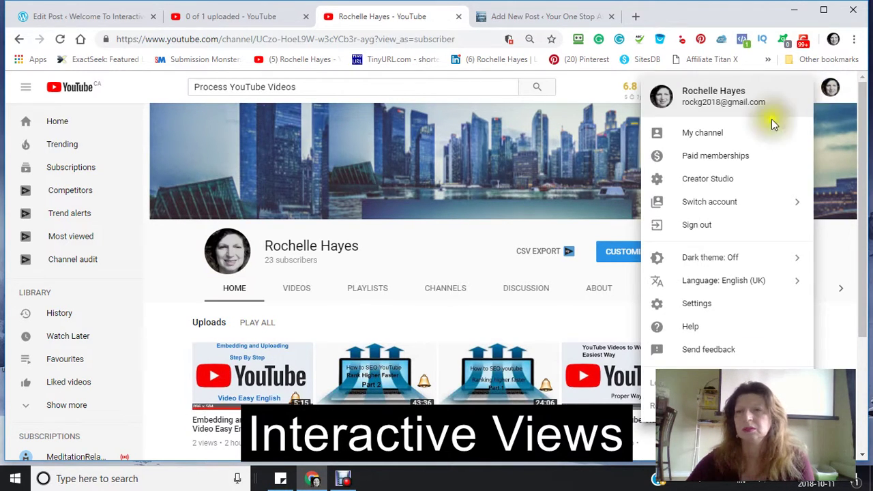
{"action": "left_click", "coordinate": [836, 96]}
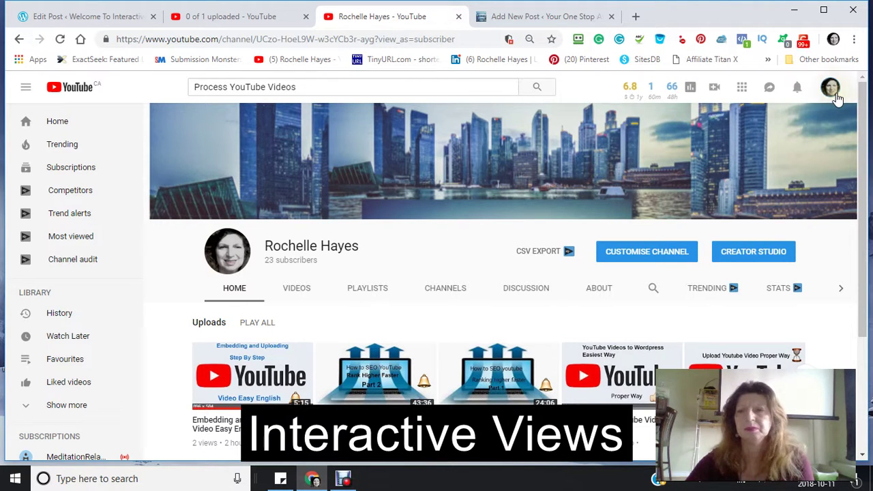
{"action": "left_click", "coordinate": [765, 258]}
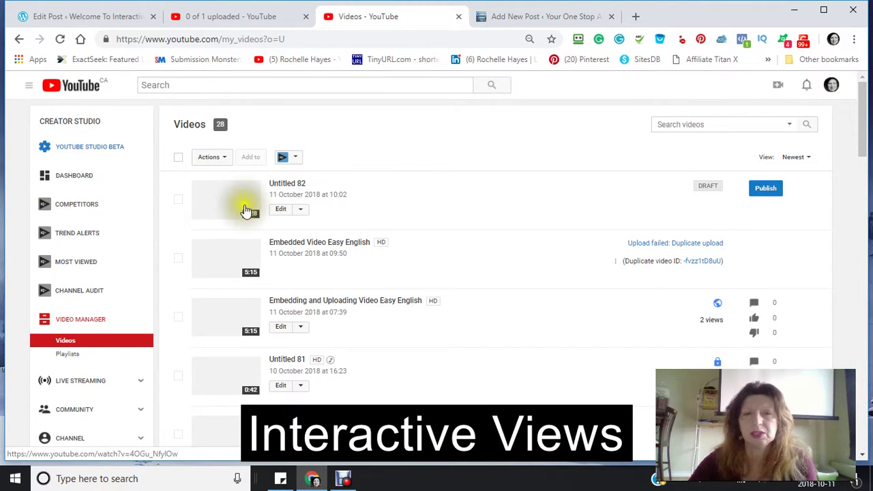
Find the video "Uploading a YouTube Video" in the video list and open it for editing.
{"action": "scroll", "coordinate": [269, 229], "scroll_direction": "down", "scroll_amount": 2}
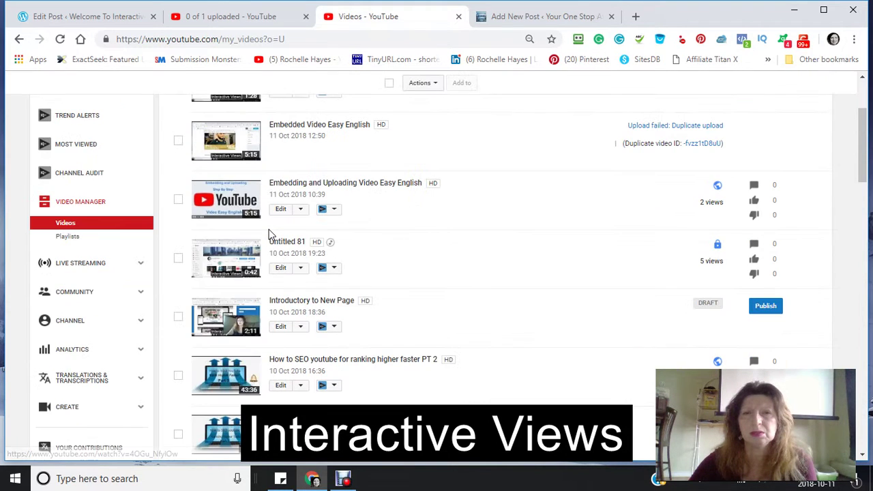
{"action": "scroll", "coordinate": [269, 233], "scroll_direction": "down", "scroll_amount": 2}
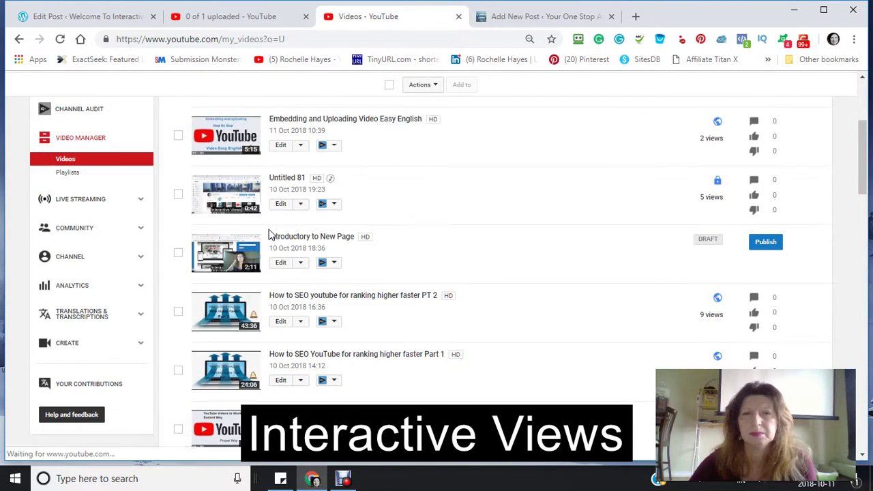
{"action": "scroll", "coordinate": [269, 233], "scroll_direction": "down", "scroll_amount": 3}
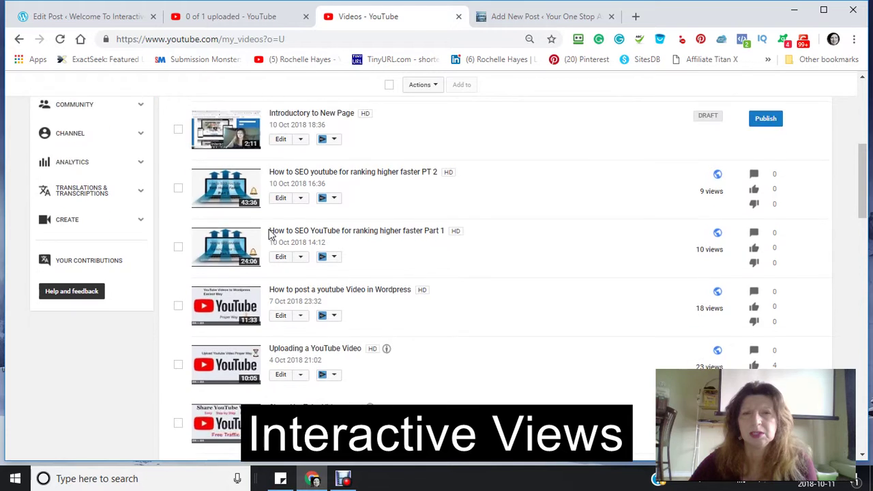
{"action": "scroll", "coordinate": [269, 234], "scroll_direction": "down", "scroll_amount": 1}
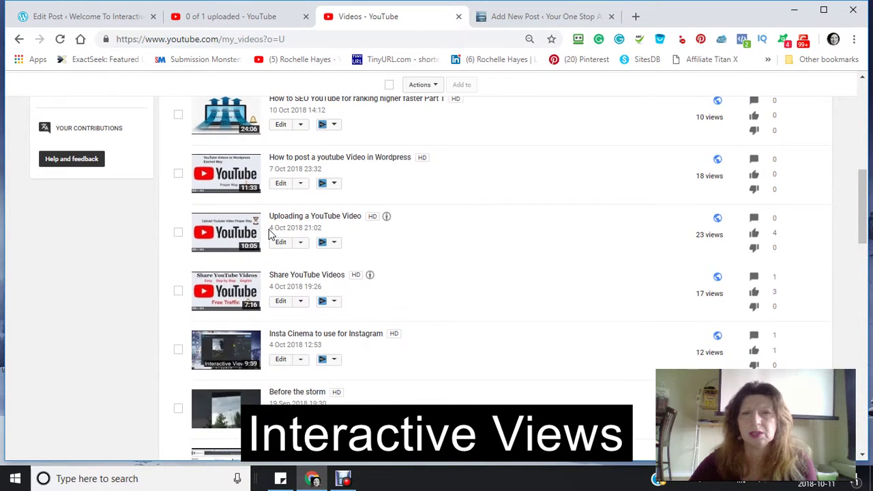
{"action": "scroll", "coordinate": [271, 234], "scroll_direction": "up", "scroll_amount": 1}
{"action": "scroll", "coordinate": [272, 234], "scroll_direction": "down", "scroll_amount": 1}
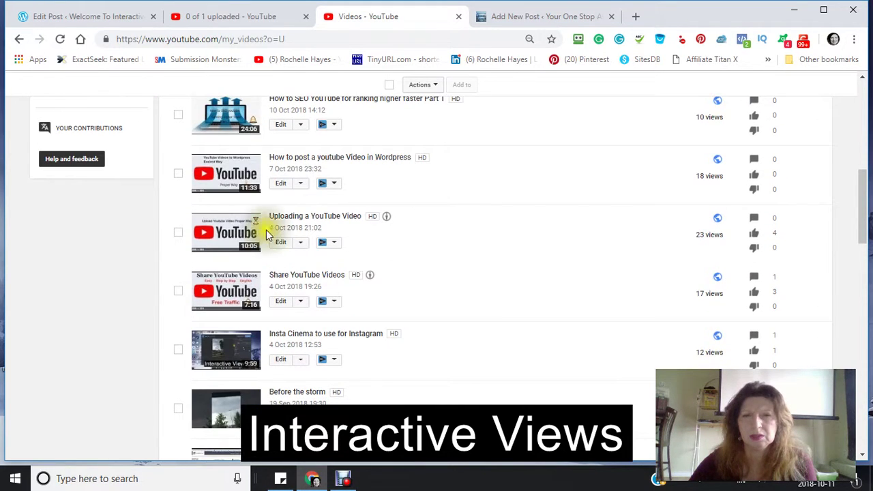
{"action": "left_click", "coordinate": [279, 247]}
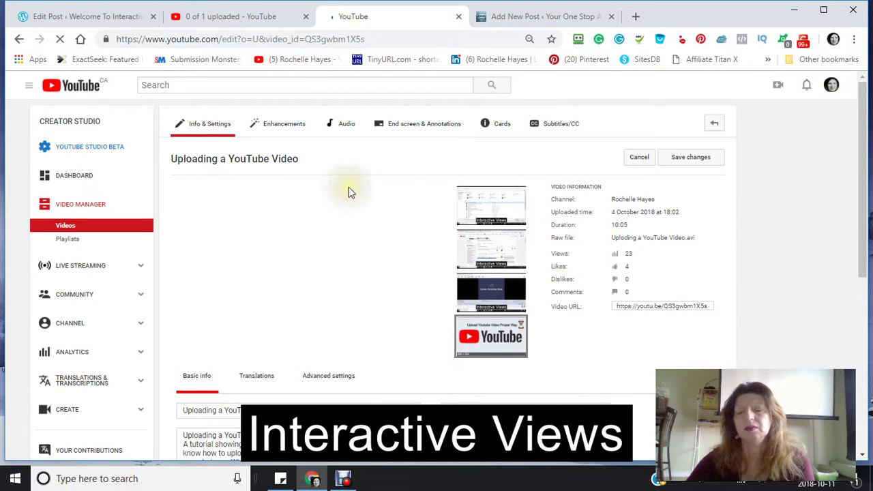
Examine the basic info of "Uploading a YouTube Video", including its thumbnail, title, description and tags.
{"action": "scroll", "coordinate": [377, 224], "scroll_direction": "down", "scroll_amount": 1}
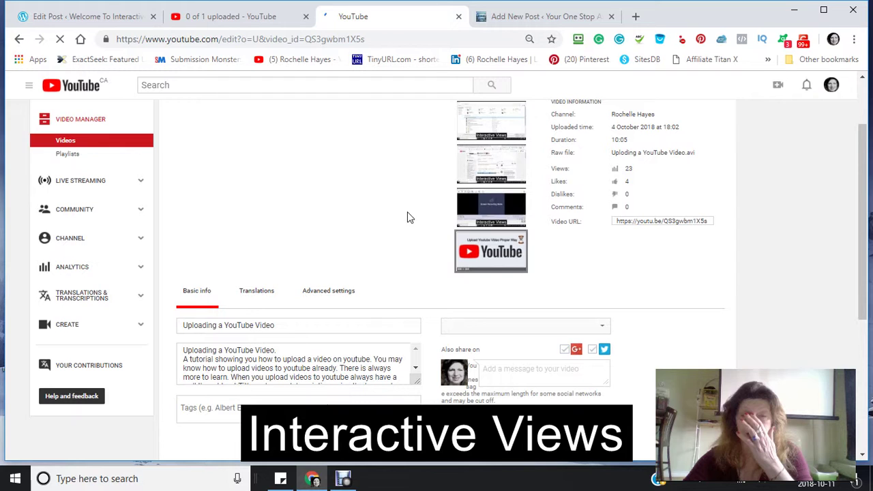
{"action": "scroll", "coordinate": [382, 205], "scroll_direction": "down", "scroll_amount": 1}
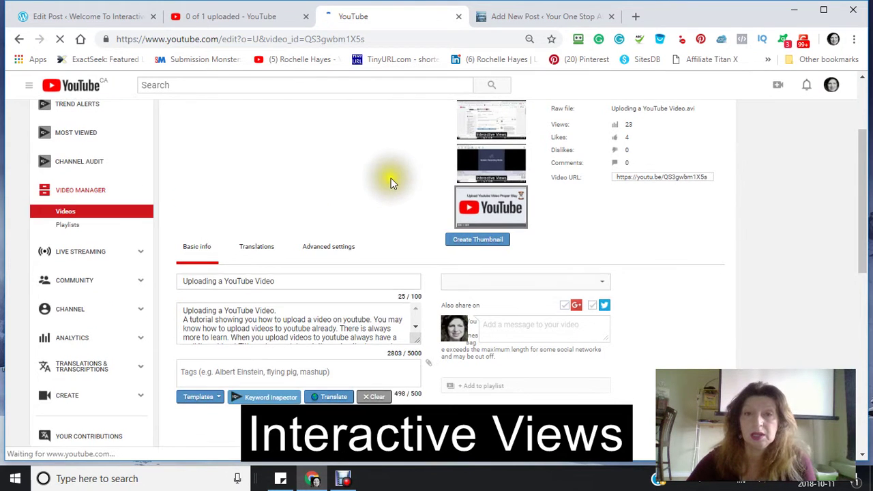
{"action": "scroll", "coordinate": [390, 179], "scroll_direction": "down", "scroll_amount": 1}
{"action": "scroll", "coordinate": [390, 178], "scroll_direction": "down", "scroll_amount": 2}
{"action": "scroll", "coordinate": [387, 180], "scroll_direction": "up", "scroll_amount": 2}
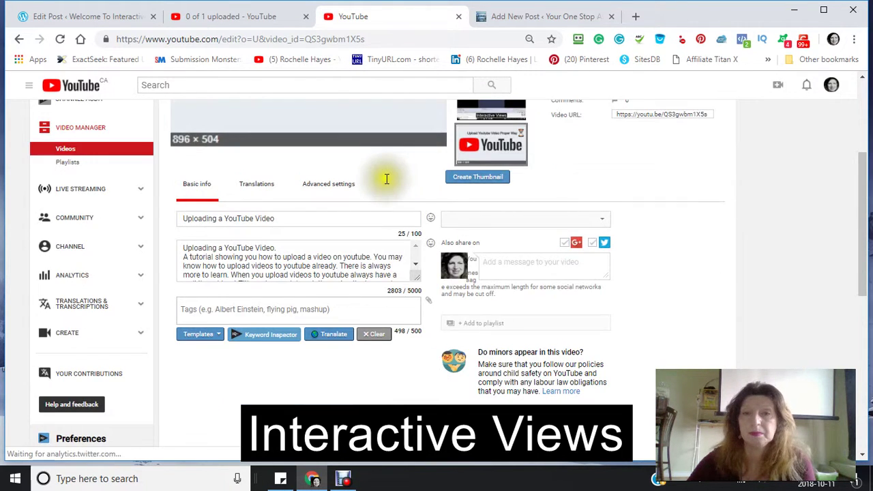
{"action": "scroll", "coordinate": [398, 203], "scroll_direction": "down", "scroll_amount": 1}
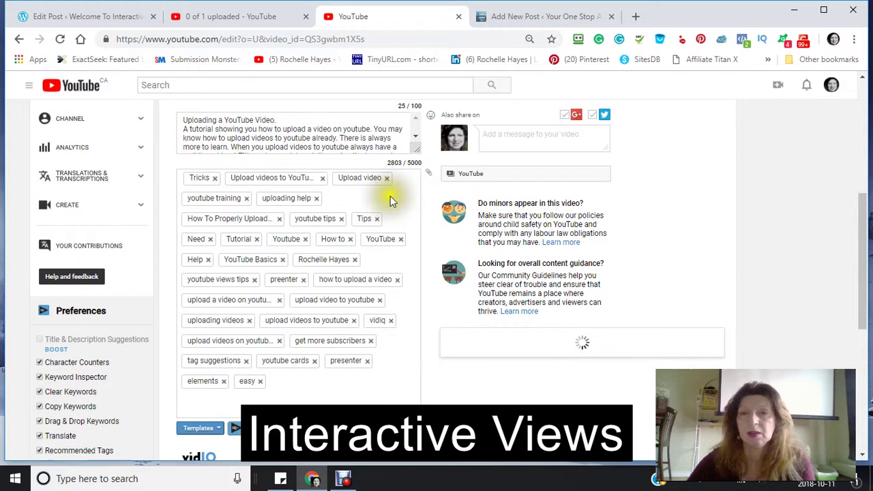
{"action": "scroll", "coordinate": [391, 202], "scroll_direction": "up", "scroll_amount": 2}
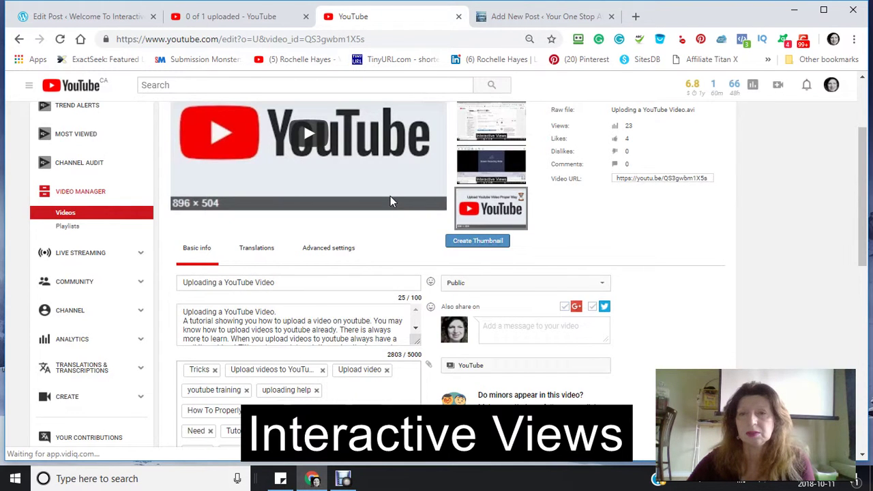
Copy the tags of "Uploading a YouTube Video" into the tags of the newly uploaded video.
{"action": "scroll", "coordinate": [391, 196], "scroll_direction": "down", "scroll_amount": 2}
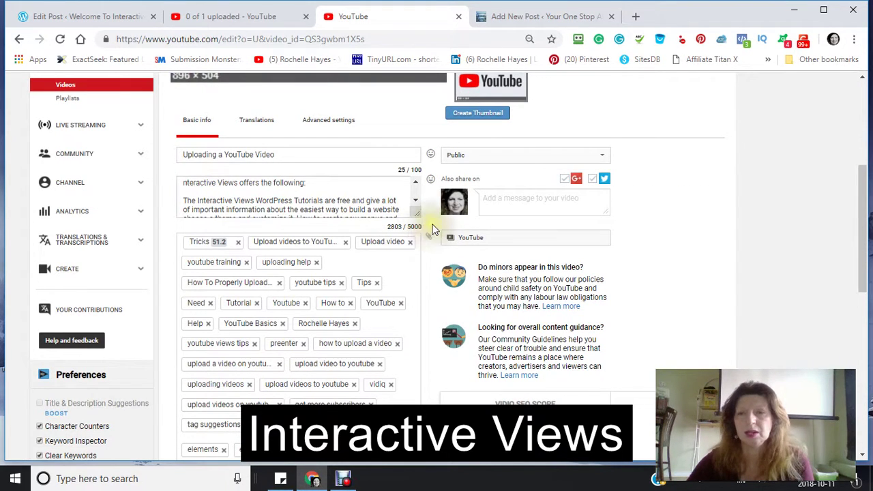
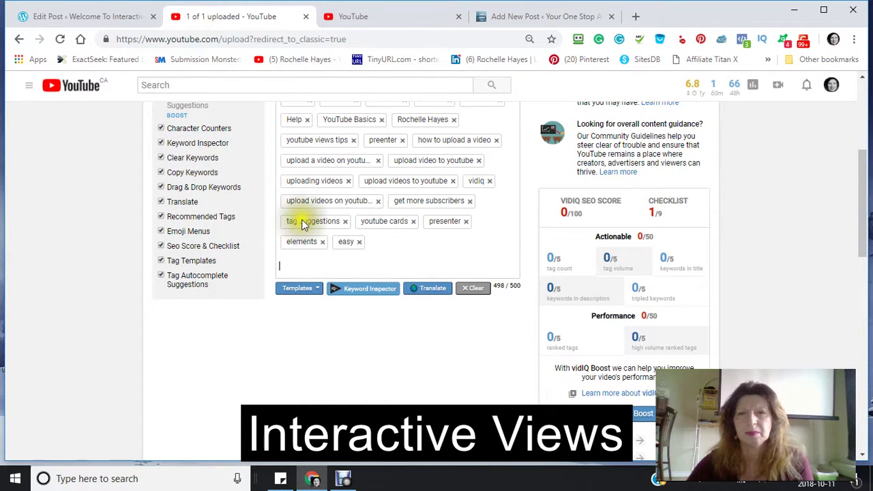
{"action": "scroll", "coordinate": [328, 250], "scroll_direction": "up", "scroll_amount": 2}
{"action": "scroll", "coordinate": [329, 253], "scroll_direction": "up", "scroll_amount": 1}
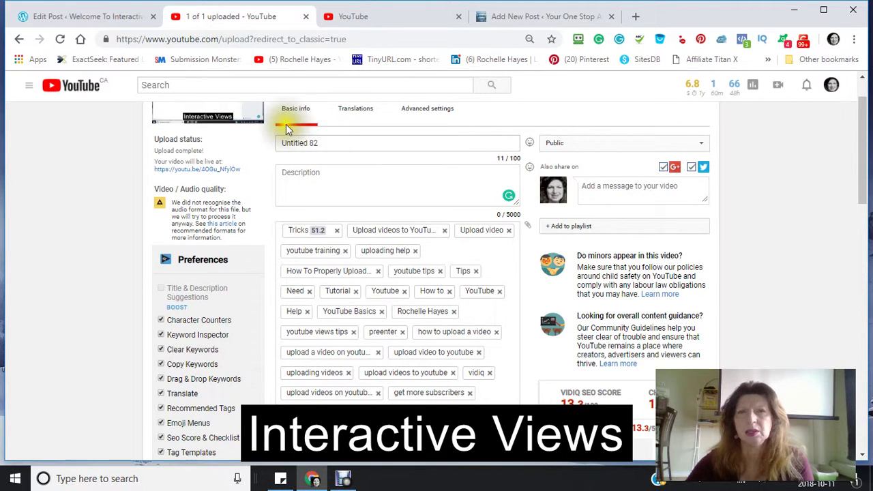
Copy the heading "Process YouTube Videos" from the WordPress draft post and replace the uploaded video's title with it.
{"action": "left_click", "coordinate": [517, 16]}
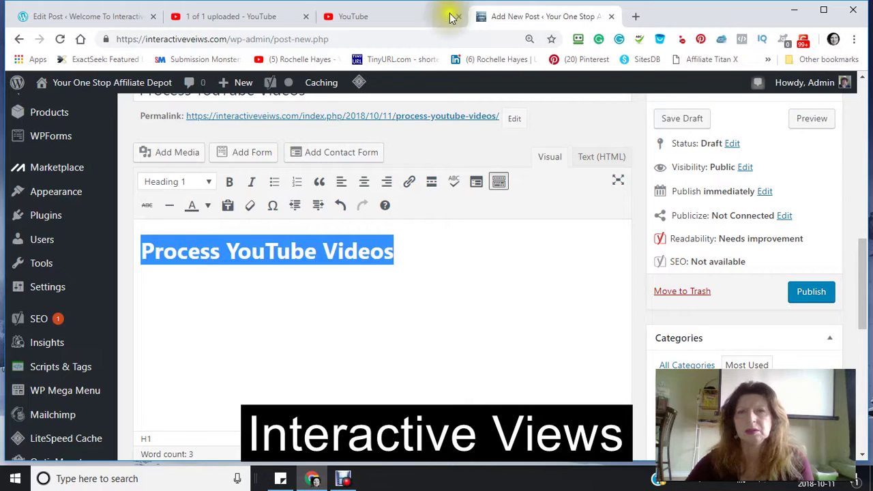
{"action": "right_click", "coordinate": [298, 250]}
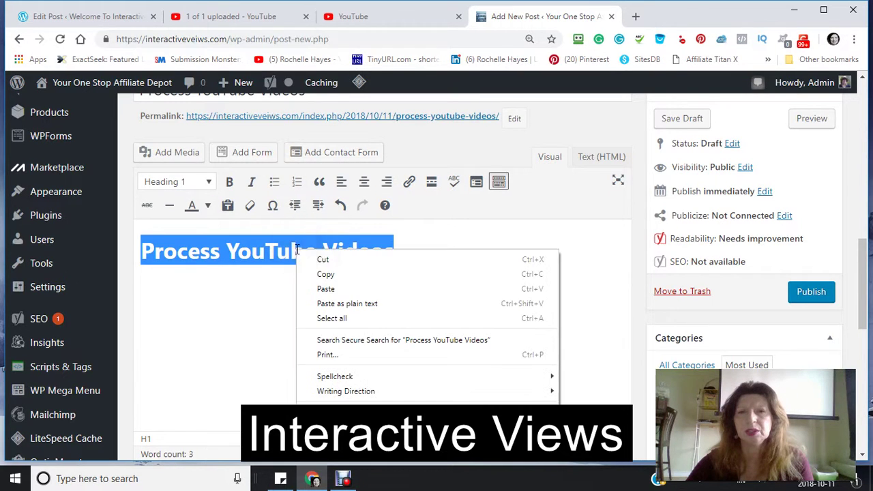
{"action": "left_click", "coordinate": [325, 274]}
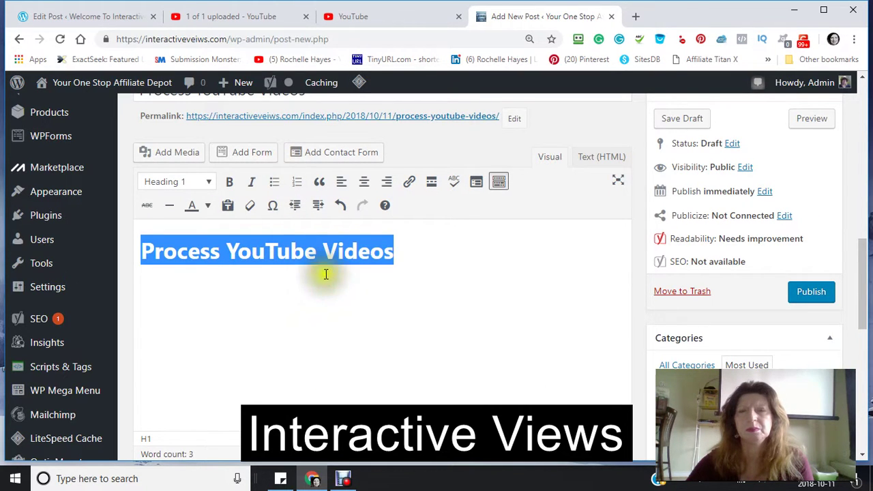
{"action": "left_click", "coordinate": [220, 16]}
{"action": "left_click", "coordinate": [304, 142]}
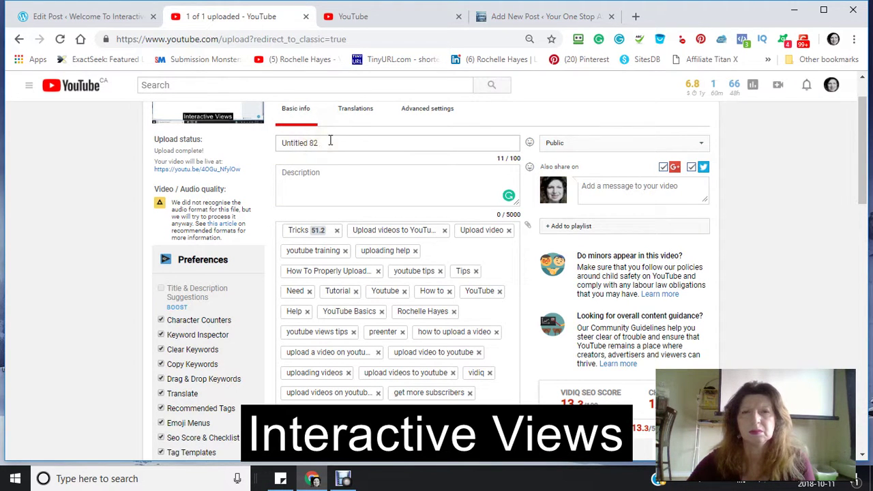
{"action": "left_click_drag", "start_coordinate": [330, 141], "coordinate": [283, 141]}
{"action": "right_click", "coordinate": [287, 145]}
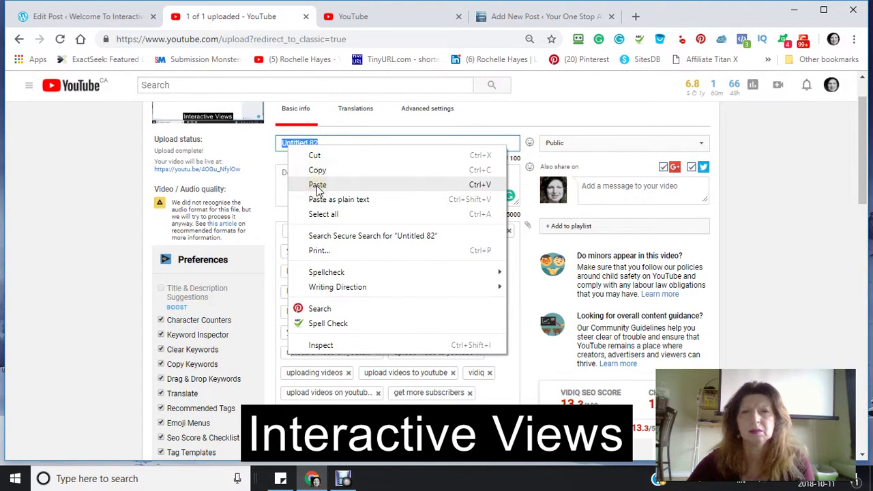
{"action": "left_click", "coordinate": [314, 185]}
Begin the video's description with "Process YouTube Videos upload videos", correcting the misspelled "upload".
{"action": "left_click", "coordinate": [287, 176]}
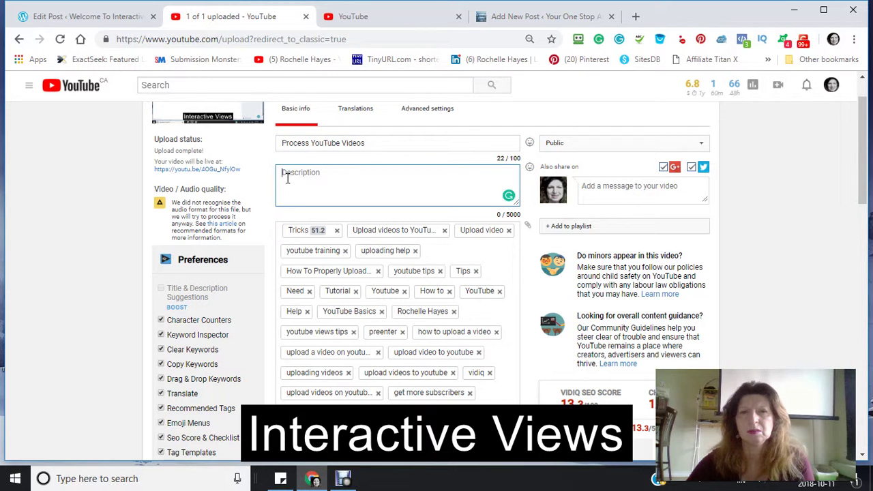
{"action": "right_click", "coordinate": [286, 176]}
{"action": "left_click", "coordinate": [316, 256]}
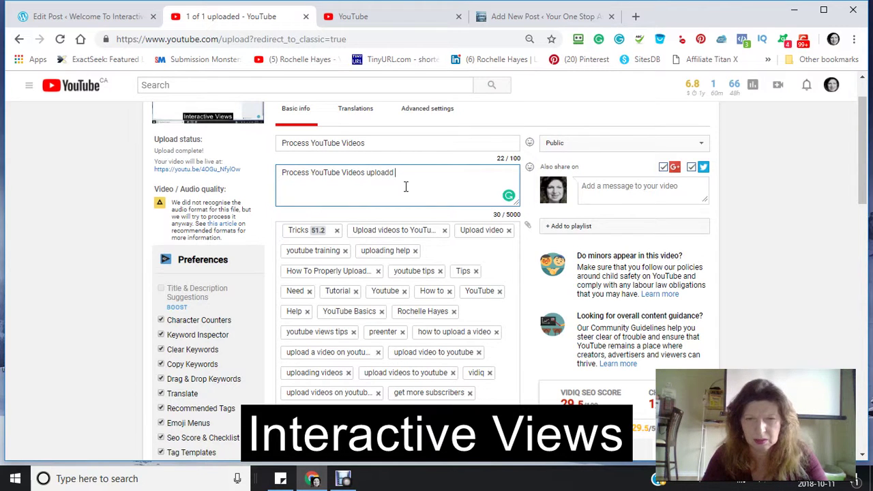
{"action": "type", "text": "vi"}
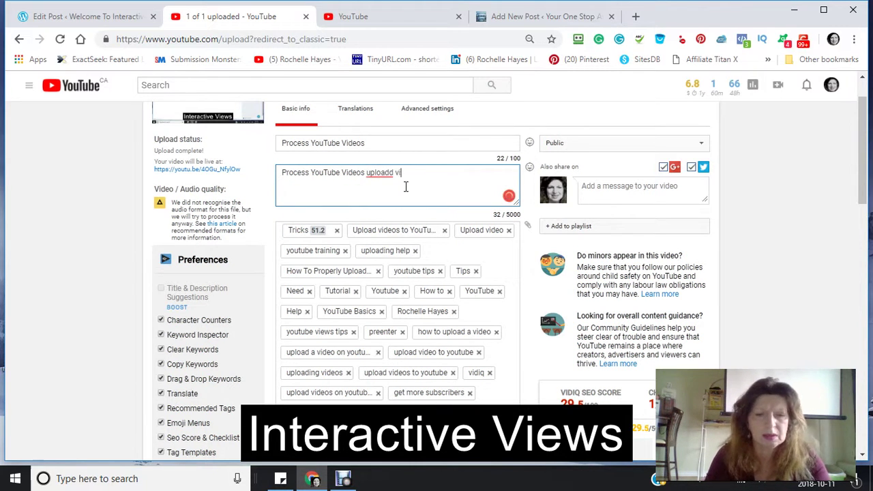
{"action": "type", "text": "deos"}
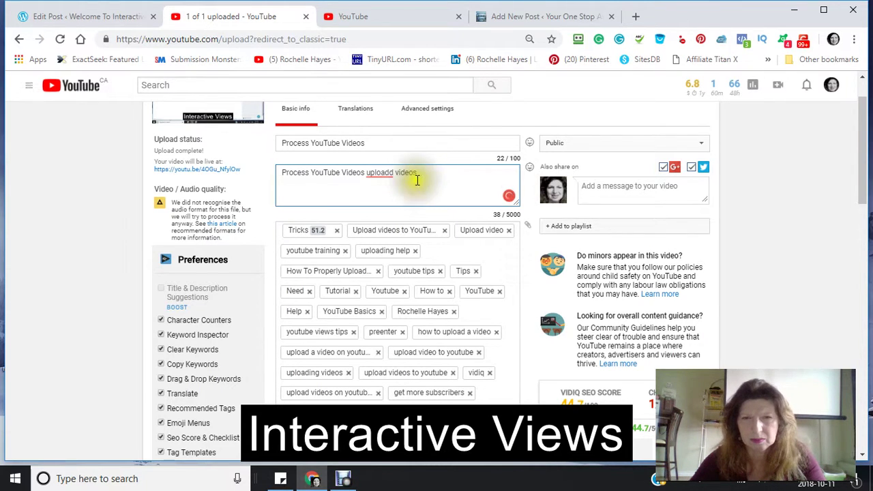
{"action": "left_click", "coordinate": [396, 172]}
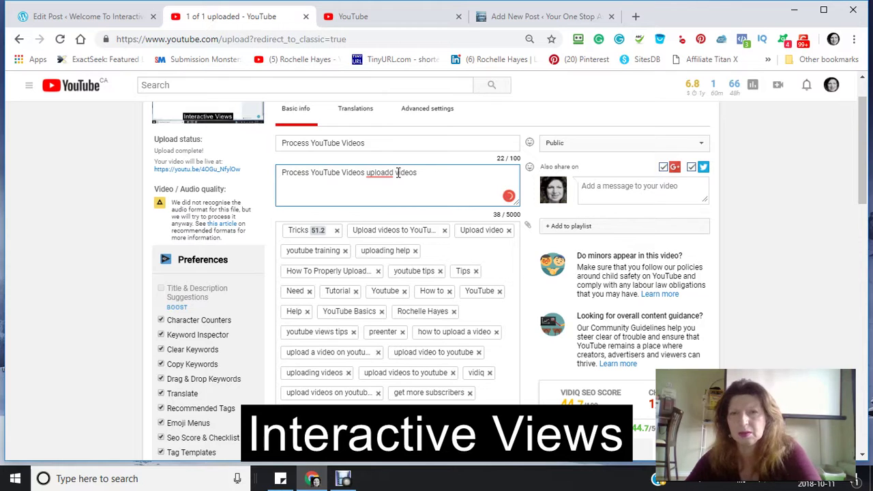
{"action": "left_click", "coordinate": [402, 174]}
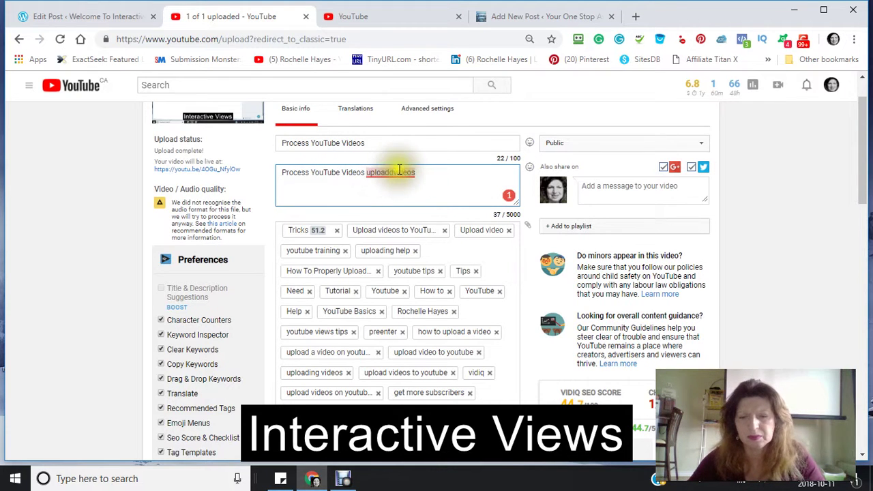
{"action": "left_click", "coordinate": [405, 204]}
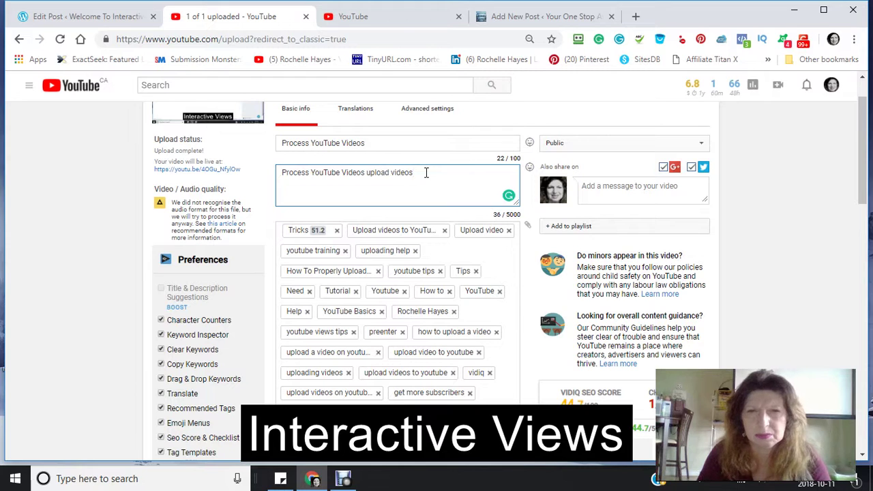
Continue the description after "upload videos" with "to youtube also vidiq is good for youtube tips".
{"action": "type", "text": "y"}
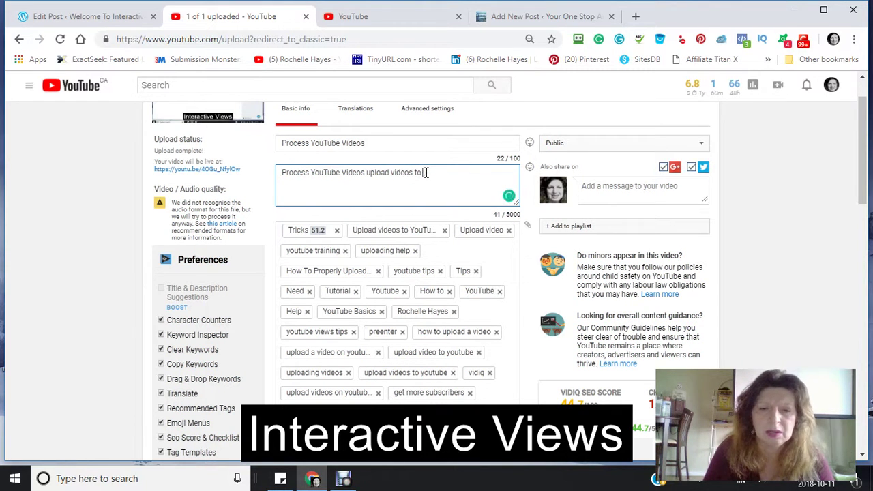
{"action": "type", "text": "outube also vidiq"}
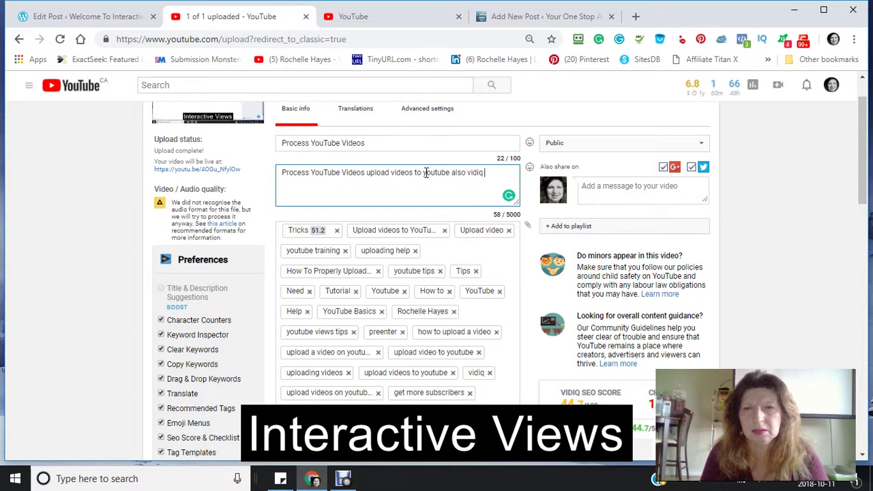
{"action": "type", "text": "is"}
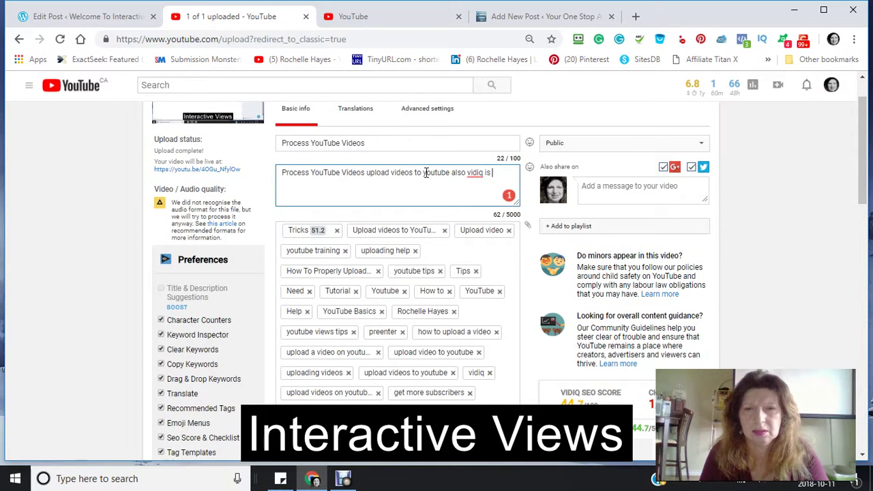
{"action": "type", "text": " good for youtuv"}
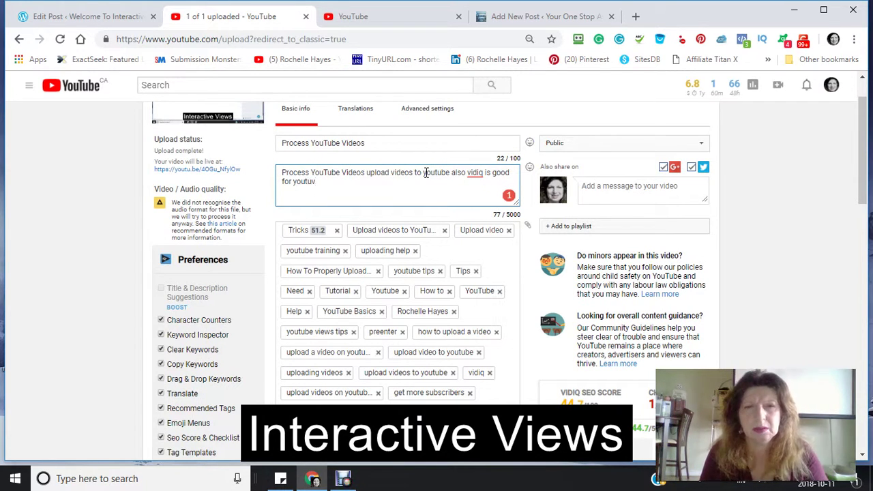
{"action": "key", "text": "BackSpace"}
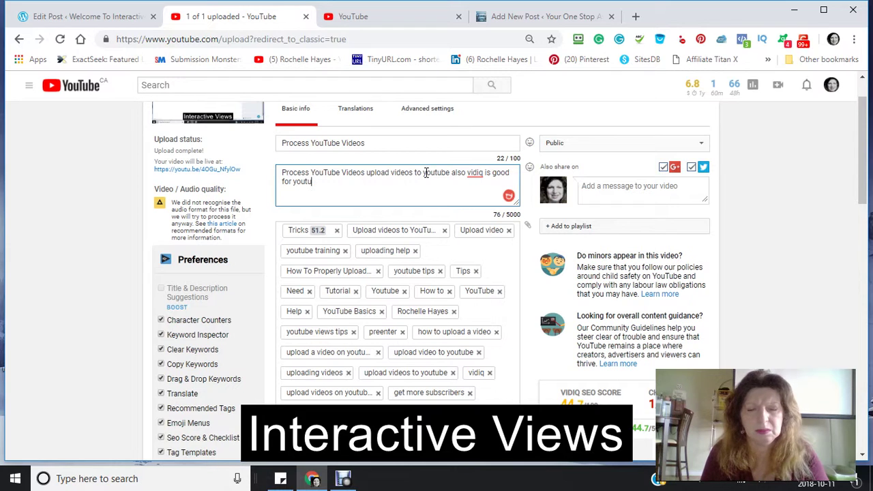
{"action": "type", "text": "be ti"}
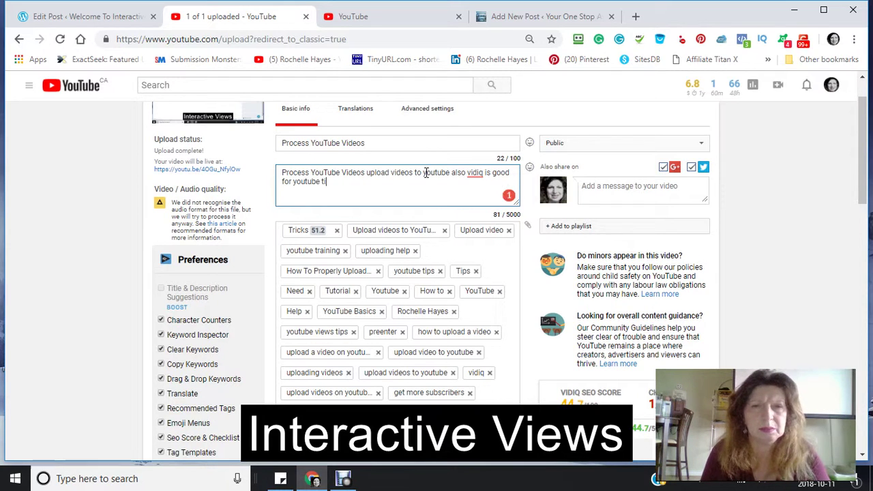
{"action": "type", "text": "ps"}
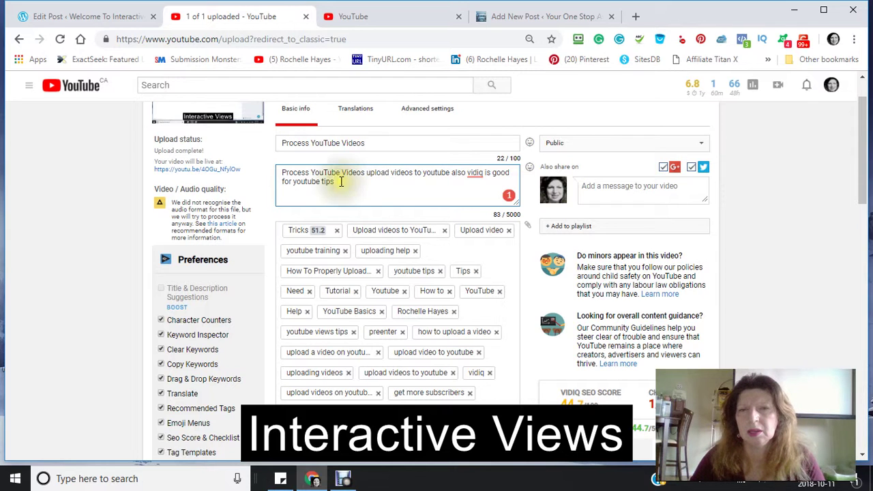
Review the new video's description and tags together with its vidIQ SEO score.
{"action": "scroll", "coordinate": [345, 182], "scroll_direction": "down", "scroll_amount": 1}
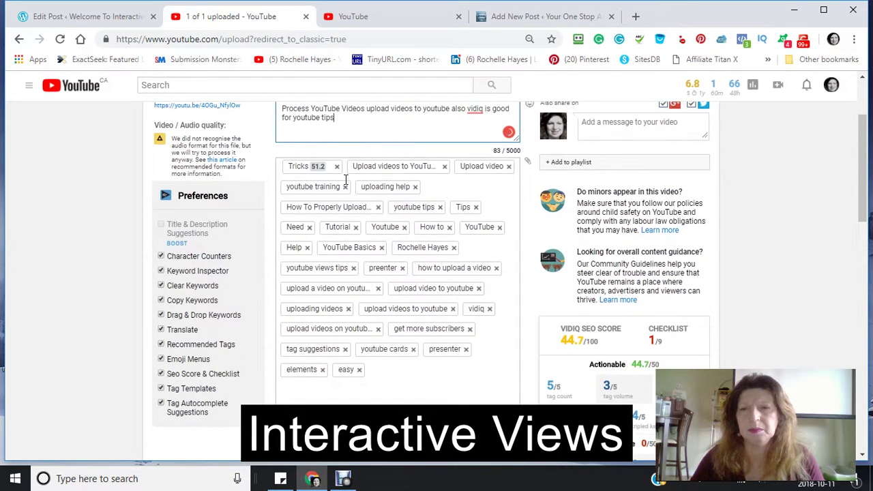
{"action": "scroll", "coordinate": [345, 181], "scroll_direction": "down", "scroll_amount": 2}
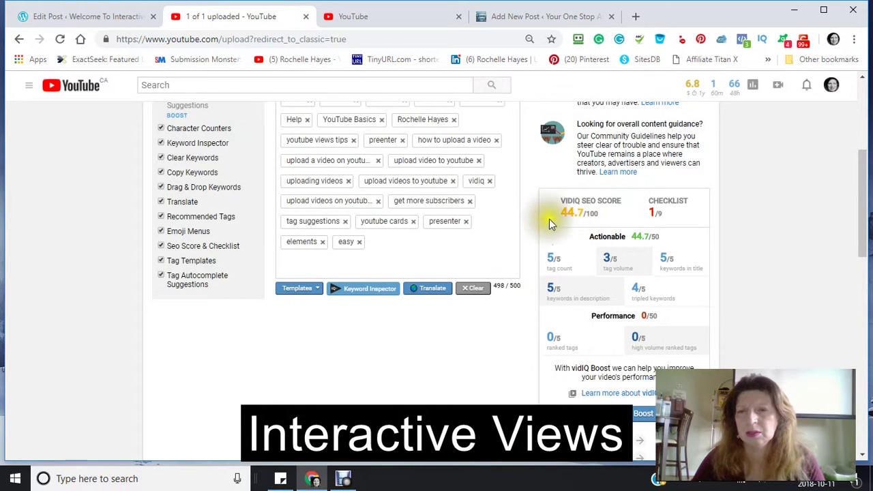
{"action": "scroll", "coordinate": [522, 227], "scroll_direction": "up", "scroll_amount": 2}
{"action": "scroll", "coordinate": [522, 226], "scroll_direction": "up", "scroll_amount": 2}
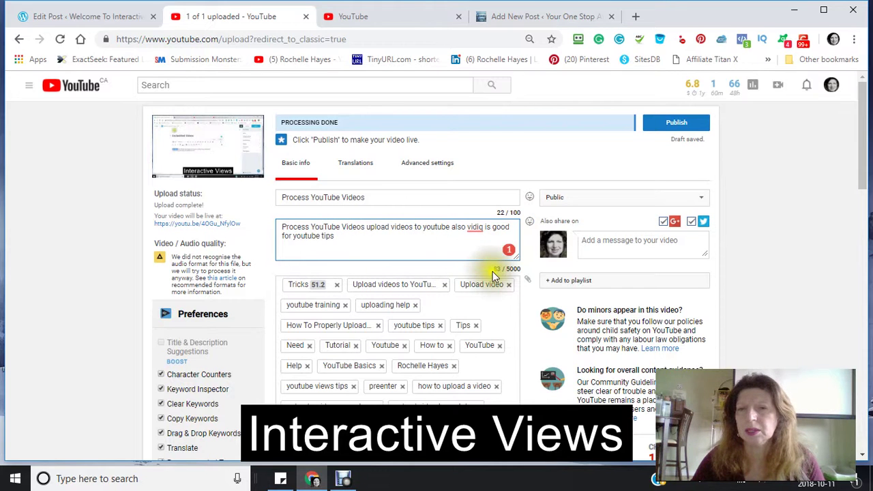
{"action": "scroll", "coordinate": [524, 283], "scroll_direction": "down", "scroll_amount": 2}
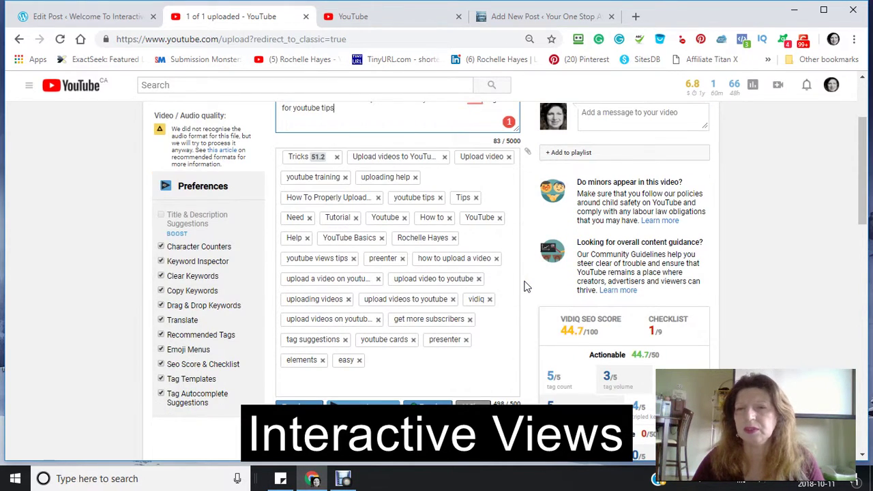
{"action": "scroll", "coordinate": [526, 286], "scroll_direction": "down", "scroll_amount": 2}
{"action": "scroll", "coordinate": [525, 285], "scroll_direction": "up", "scroll_amount": 2}
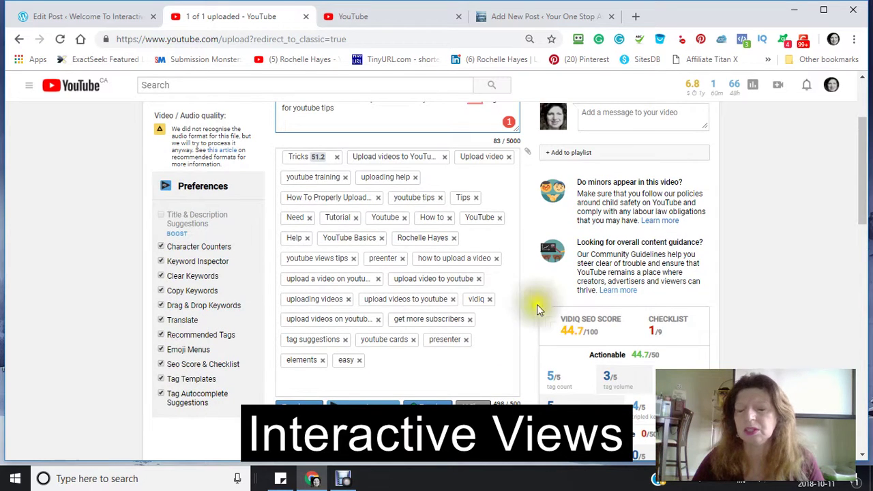
{"action": "scroll", "coordinate": [531, 295], "scroll_direction": "up", "scroll_amount": 2}
{"action": "scroll", "coordinate": [534, 298], "scroll_direction": "down", "scroll_amount": 2}
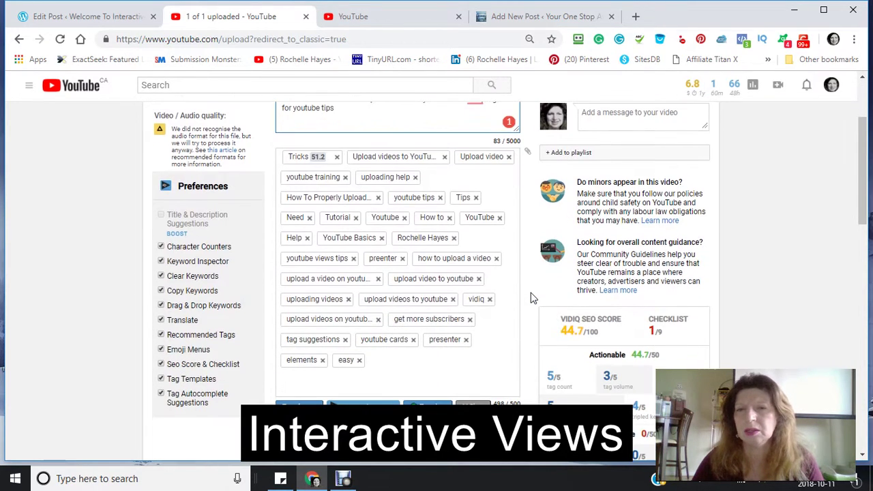
End the video's description with a period after "youtube tips".
{"action": "scroll", "coordinate": [534, 299], "scroll_direction": "up", "scroll_amount": 1}
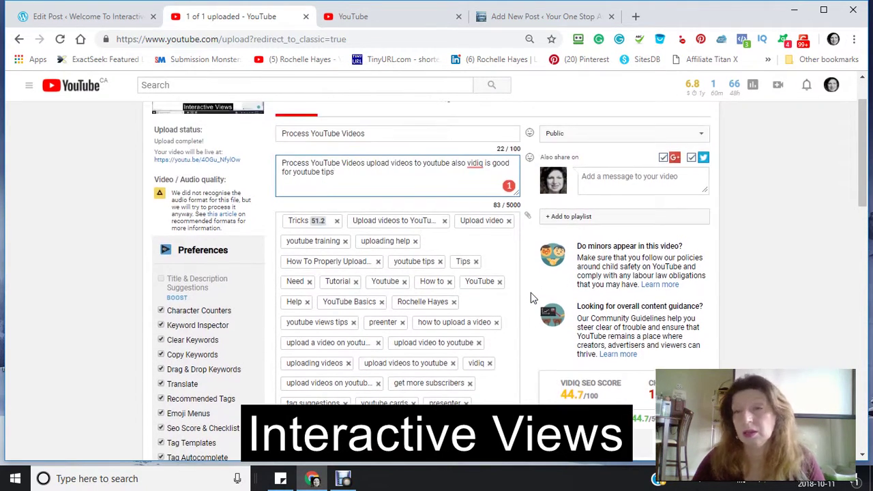
{"action": "scroll", "coordinate": [534, 298], "scroll_direction": "up", "scroll_amount": 1}
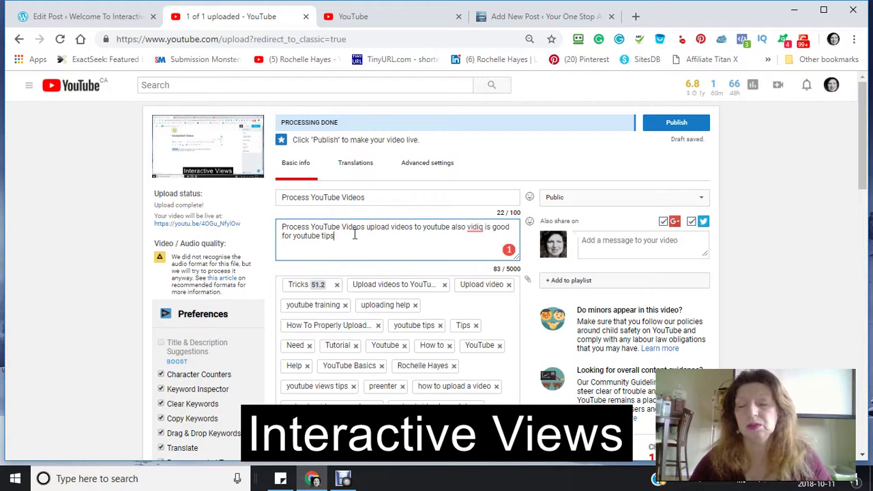
{"action": "type", "text": "."}
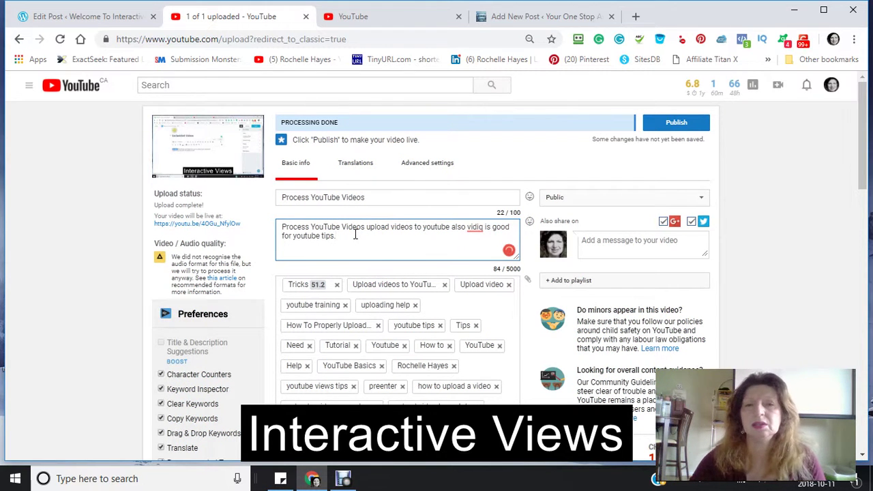
Examine the vidIQ SEO score breakdown and the optimization checklist for the new video.
{"action": "scroll", "coordinate": [522, 302], "scroll_direction": "down", "scroll_amount": 2}
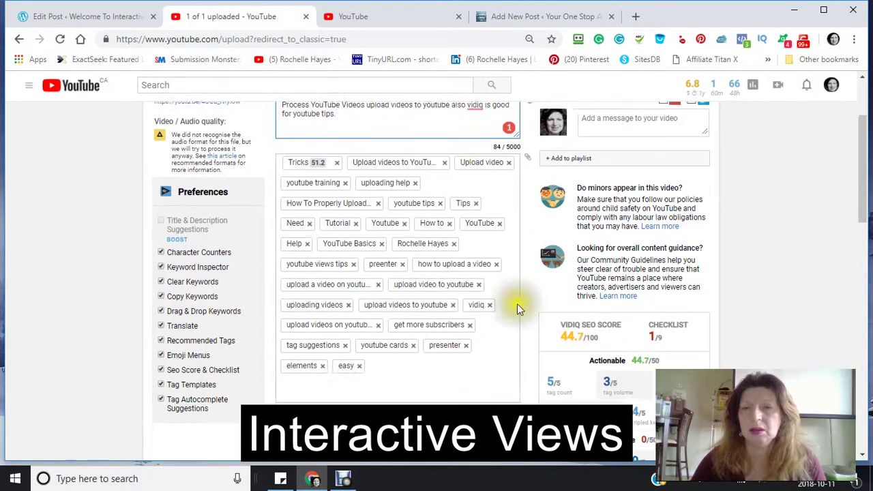
{"action": "scroll", "coordinate": [517, 304], "scroll_direction": "down", "scroll_amount": 1}
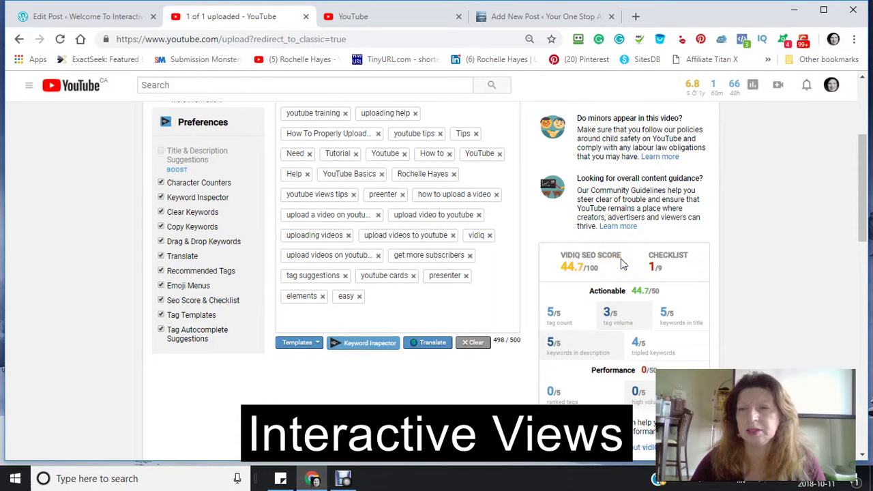
{"action": "scroll", "coordinate": [530, 270], "scroll_direction": "down", "scroll_amount": 2}
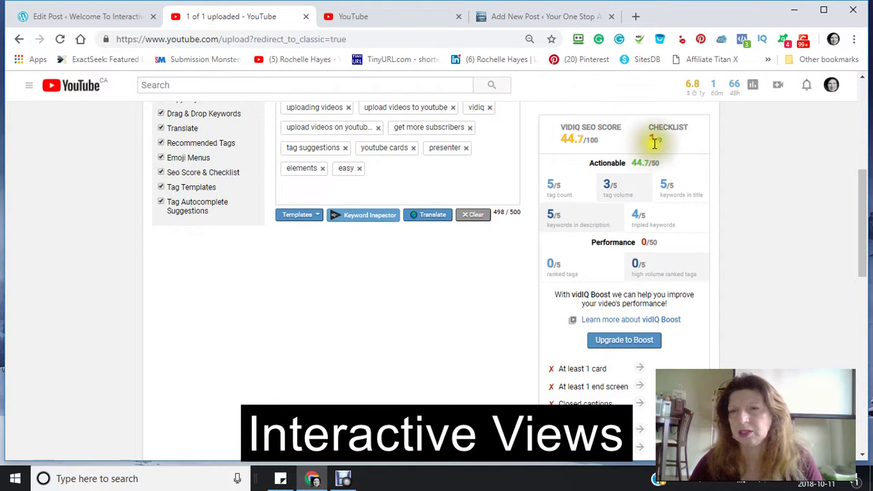
{"action": "scroll", "coordinate": [487, 298], "scroll_direction": "down", "scroll_amount": 3}
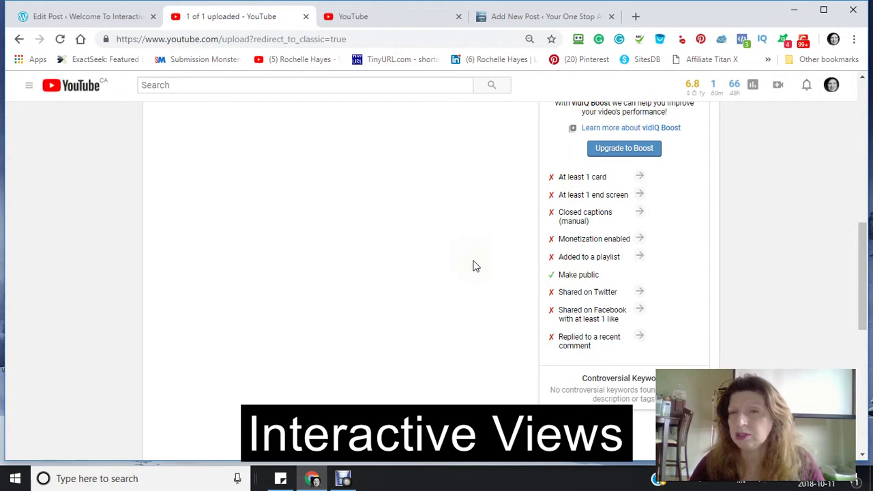
Open the new video's card editor from the vidIQ checklist's "At least 1 card" item and start a Video or Playlist card.
{"action": "scroll", "coordinate": [471, 263], "scroll_direction": "up", "scroll_amount": 1}
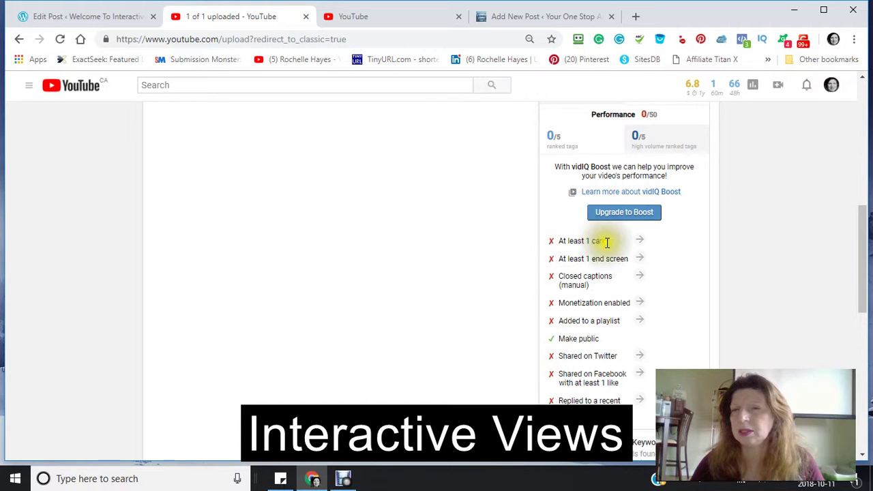
{"action": "left_click", "coordinate": [642, 242]}
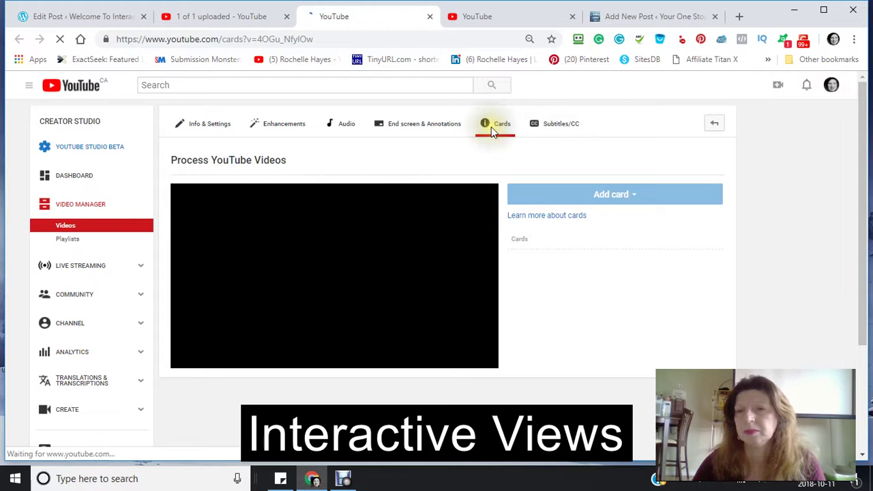
{"action": "left_click", "coordinate": [624, 199]}
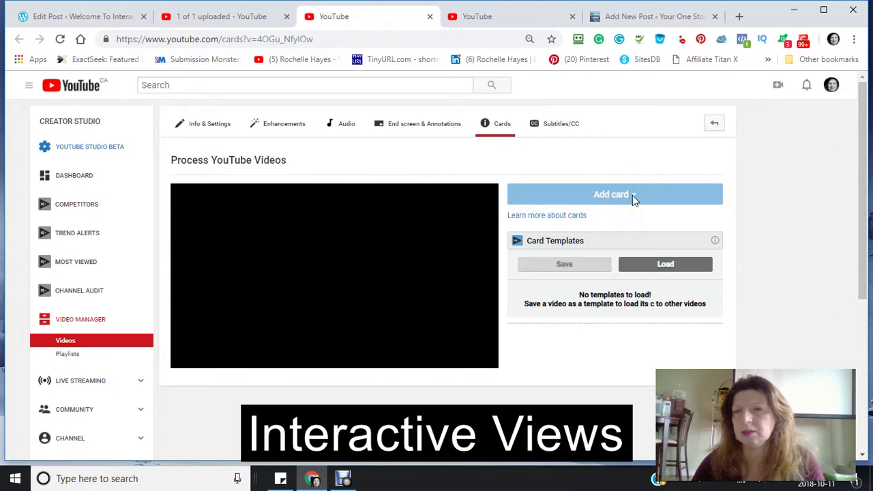
{"action": "left_click", "coordinate": [633, 198]}
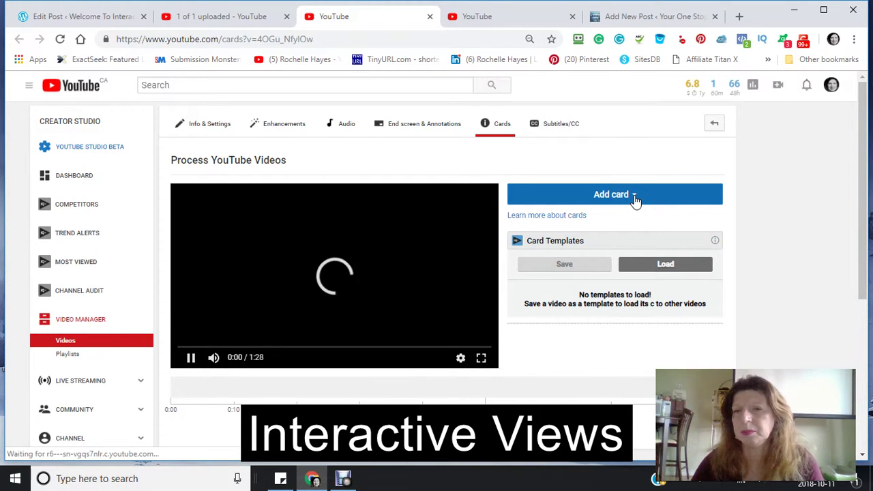
{"action": "left_click", "coordinate": [636, 199]}
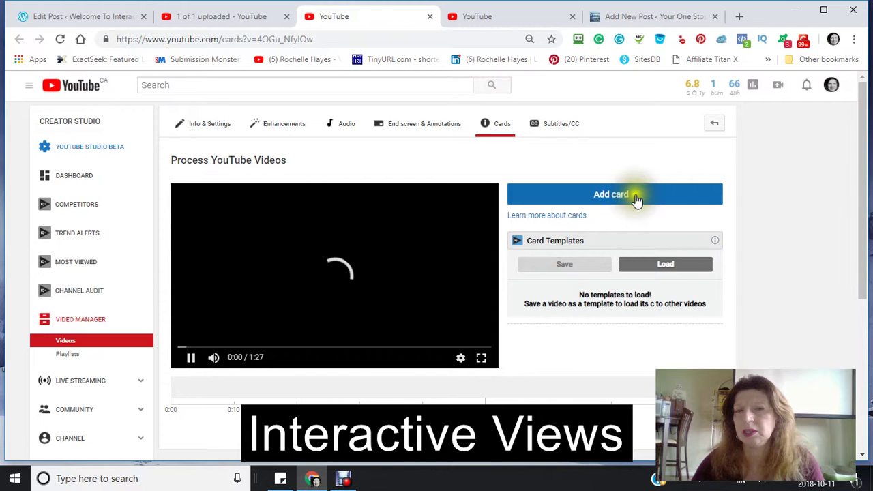
{"action": "left_click", "coordinate": [634, 196]}
{"action": "left_click", "coordinate": [634, 205]}
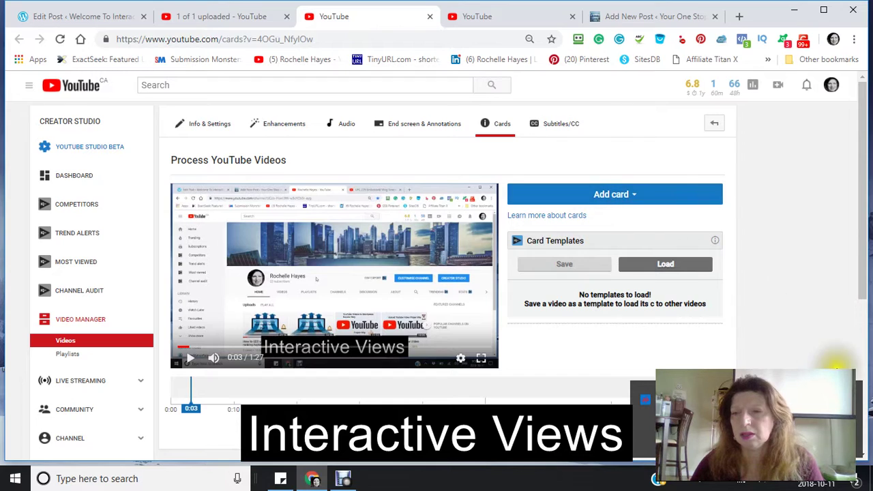
{"action": "left_click", "coordinate": [648, 205]}
{"action": "left_click", "coordinate": [633, 196]}
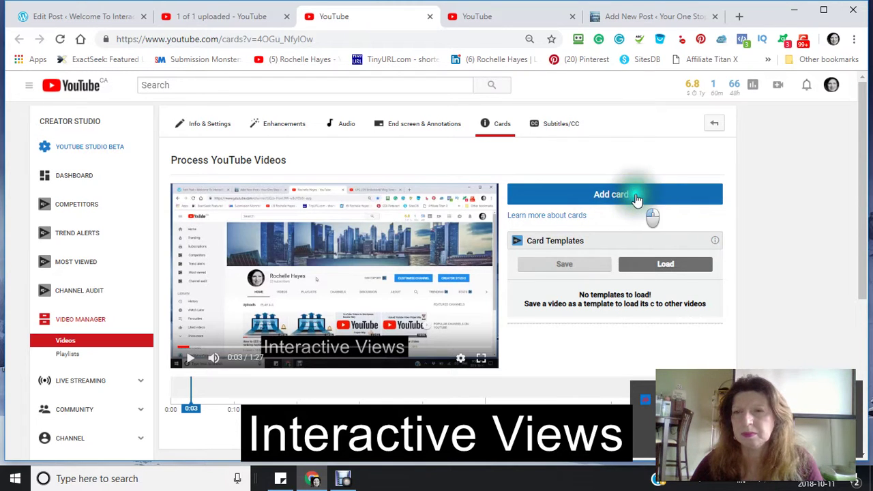
{"action": "left_click", "coordinate": [702, 233]}
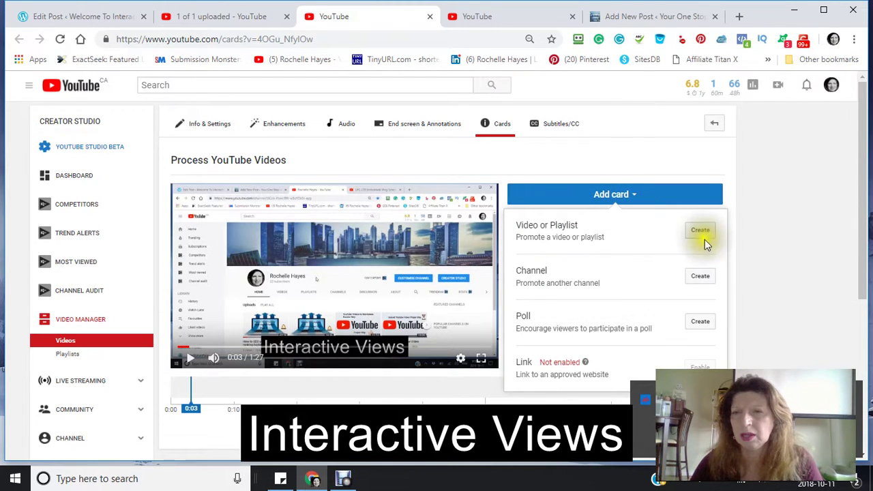
{"action": "left_click", "coordinate": [701, 232]}
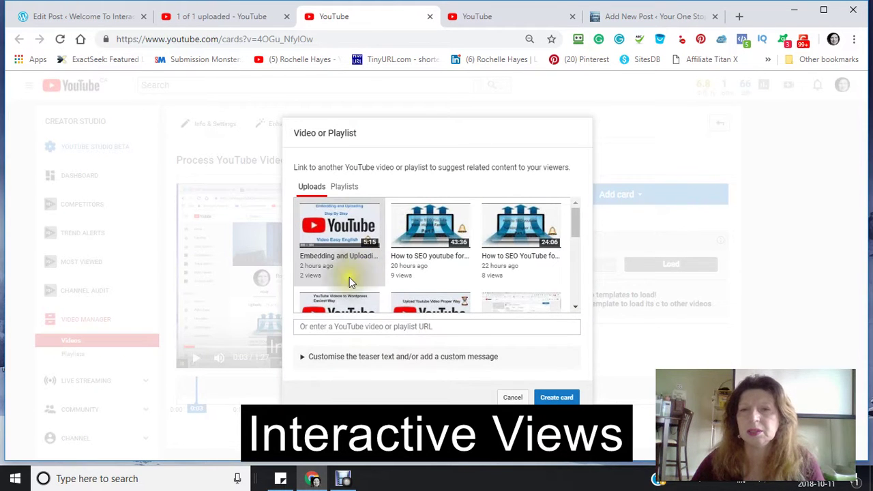
Copy the image address of the "Embedding and Uploading" upload's thumbnail and paste it as the card's video URL.
{"action": "scroll", "coordinate": [421, 263], "scroll_direction": "down", "scroll_amount": 5}
{"action": "scroll", "coordinate": [411, 264], "scroll_direction": "up", "scroll_amount": 5}
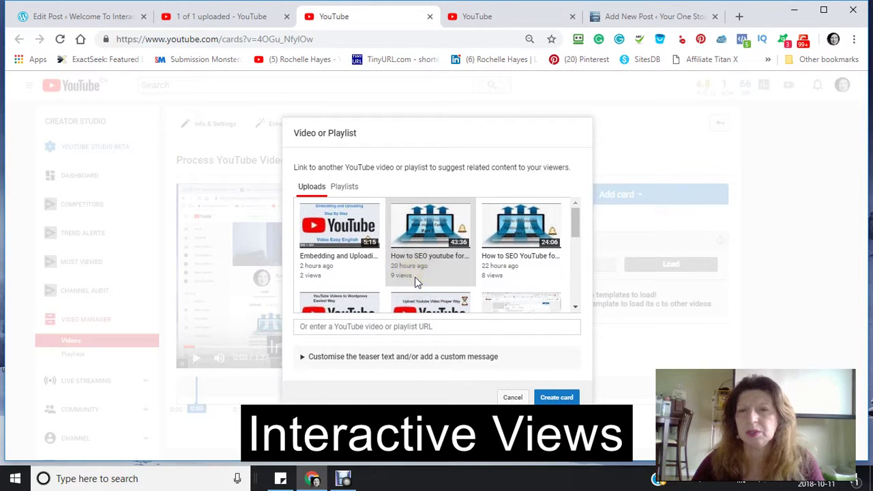
{"action": "left_click", "coordinate": [334, 218]}
{"action": "right_click", "coordinate": [334, 217]}
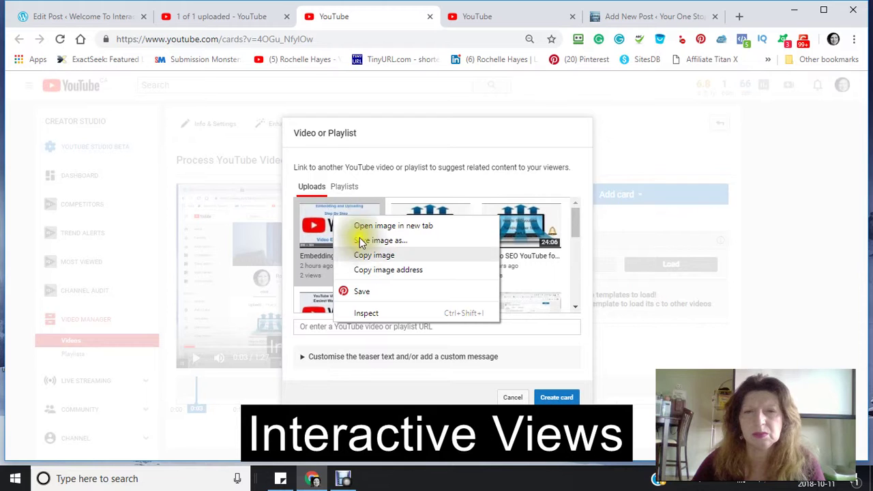
{"action": "left_click", "coordinate": [361, 290]}
{"action": "left_click", "coordinate": [307, 327]}
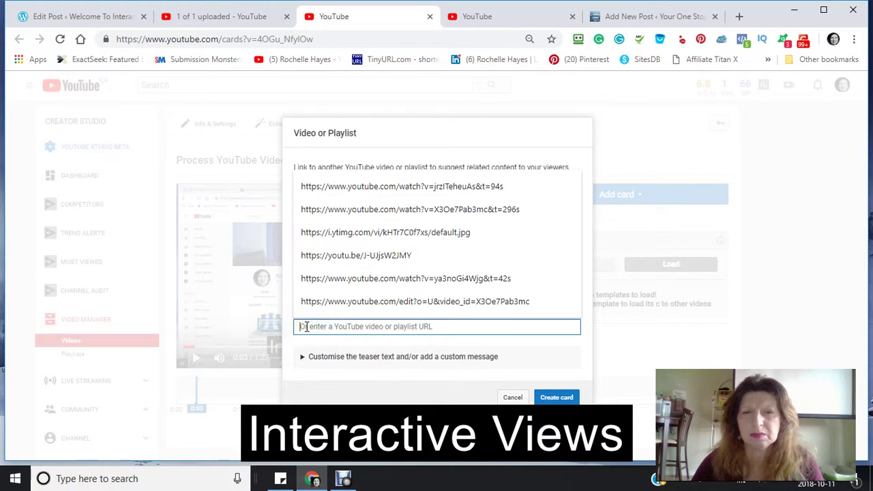
{"action": "right_click", "coordinate": [305, 326]}
{"action": "left_click", "coordinate": [335, 209]}
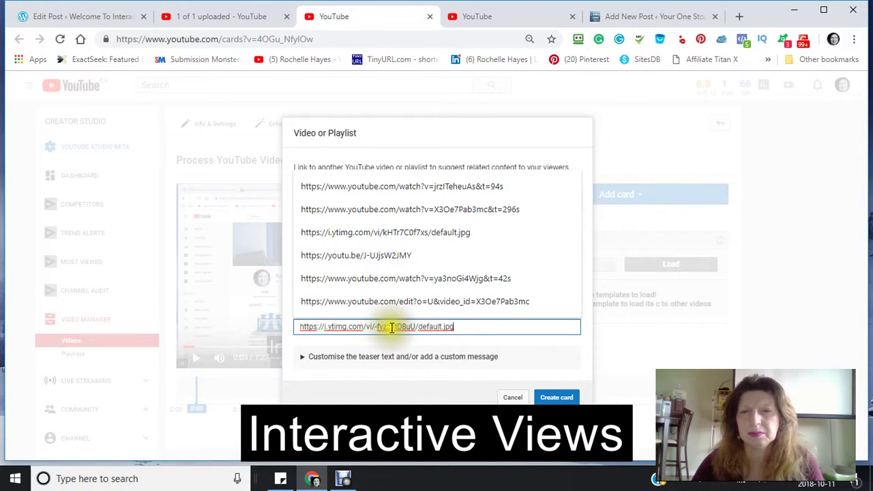
{"action": "left_click", "coordinate": [462, 343]}
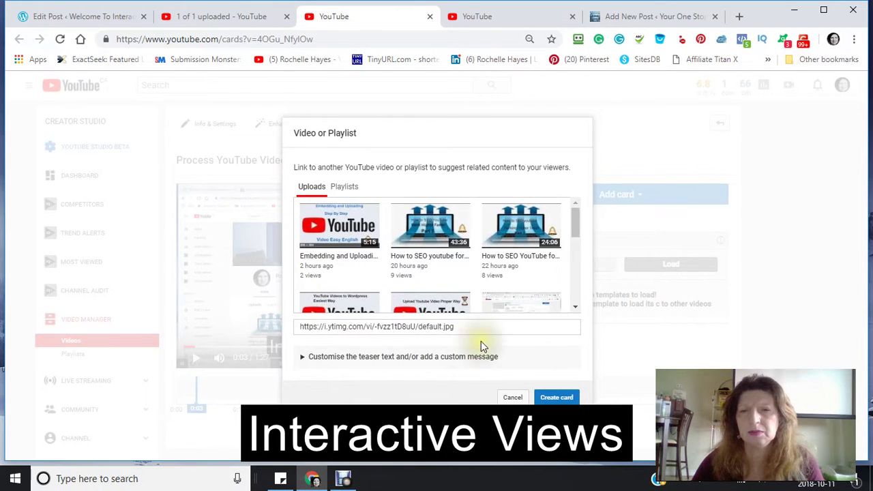
Create the card with the custom message "Like and Subscribe" and the teaser text "Check out my latest video".
{"action": "left_click", "coordinate": [311, 356]}
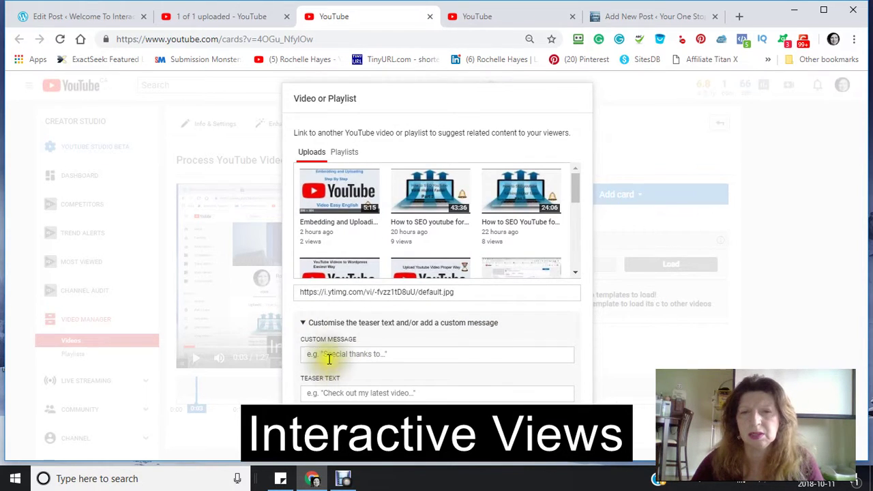
{"action": "left_click", "coordinate": [330, 355]}
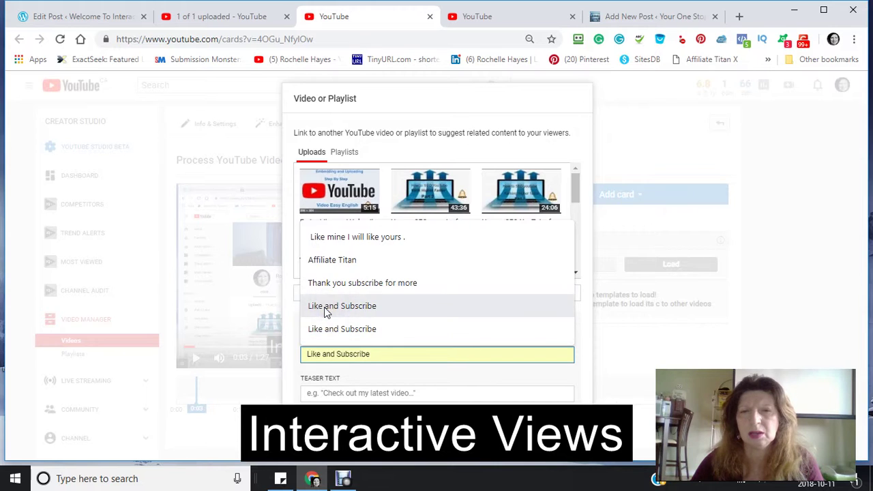
{"action": "left_click", "coordinate": [325, 326]}
{"action": "left_click", "coordinate": [312, 394]}
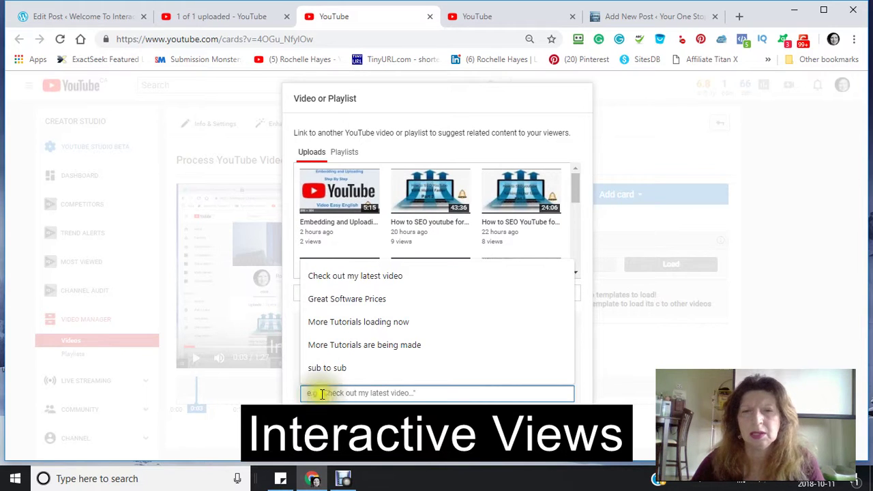
{"action": "left_click", "coordinate": [322, 276]}
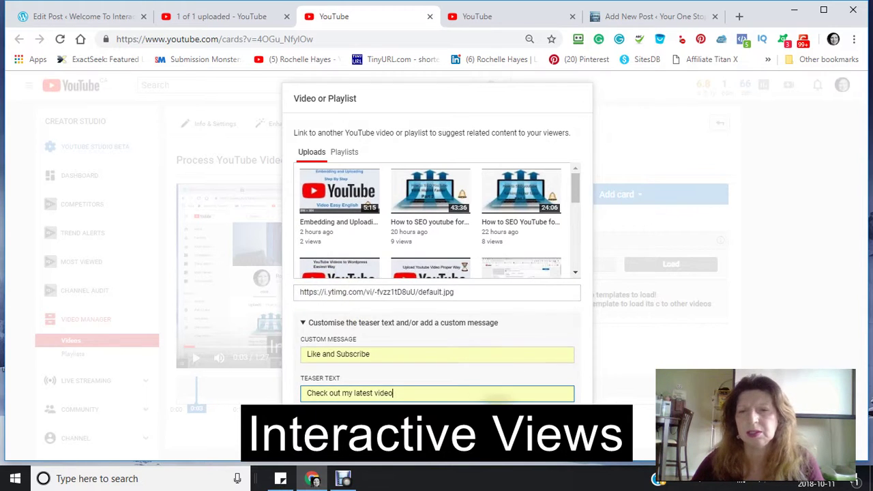
{"action": "key", "text": "Return"}
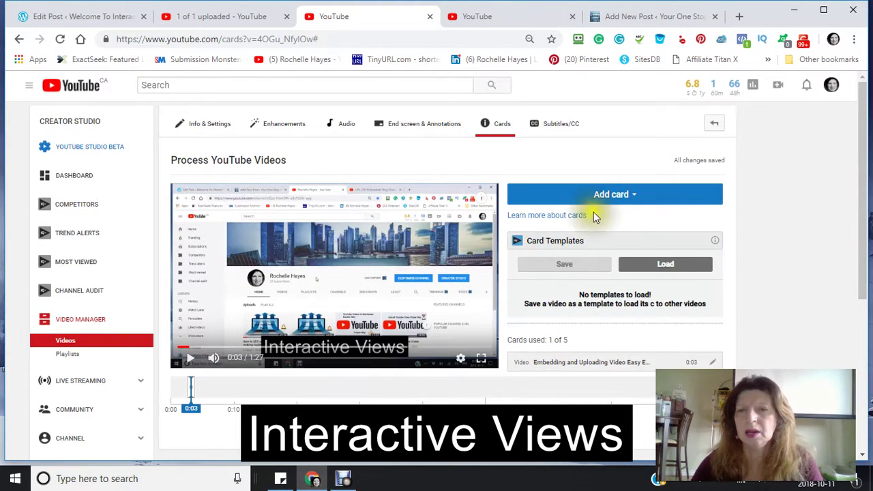
Start a second Video or Playlist card and paste the thumbnail image address of "How to post a youtube Video in Wordpress" as its URL.
{"action": "left_click", "coordinate": [636, 198]}
{"action": "left_click", "coordinate": [703, 232]}
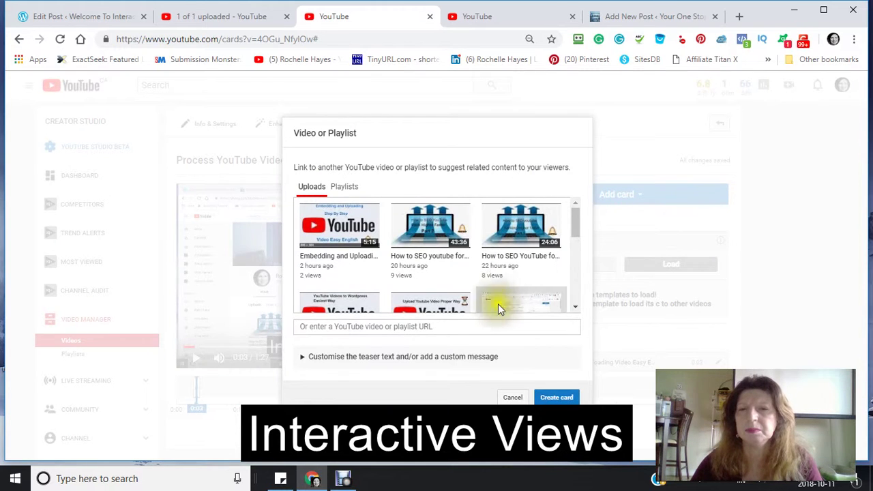
{"action": "left_click", "coordinate": [438, 226]}
{"action": "scroll", "coordinate": [414, 246], "scroll_direction": "down", "scroll_amount": 2}
{"action": "scroll", "coordinate": [420, 253], "scroll_direction": "up", "scroll_amount": 1}
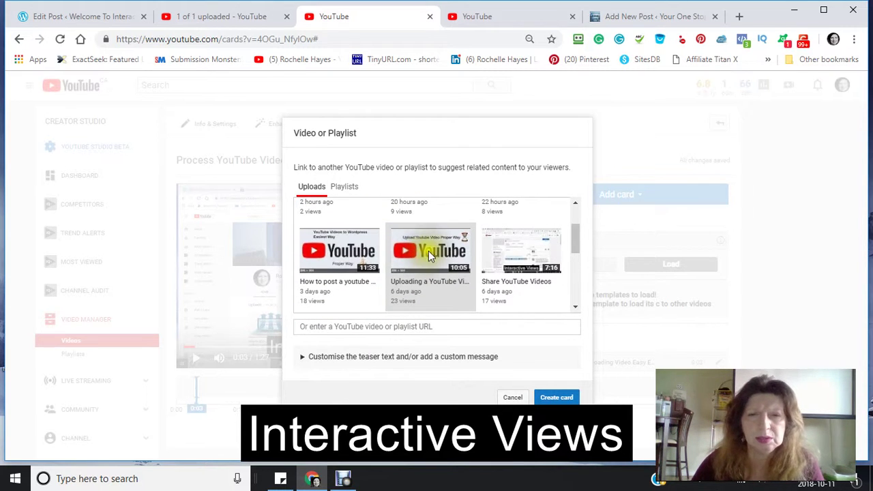
{"action": "right_click", "coordinate": [341, 263]}
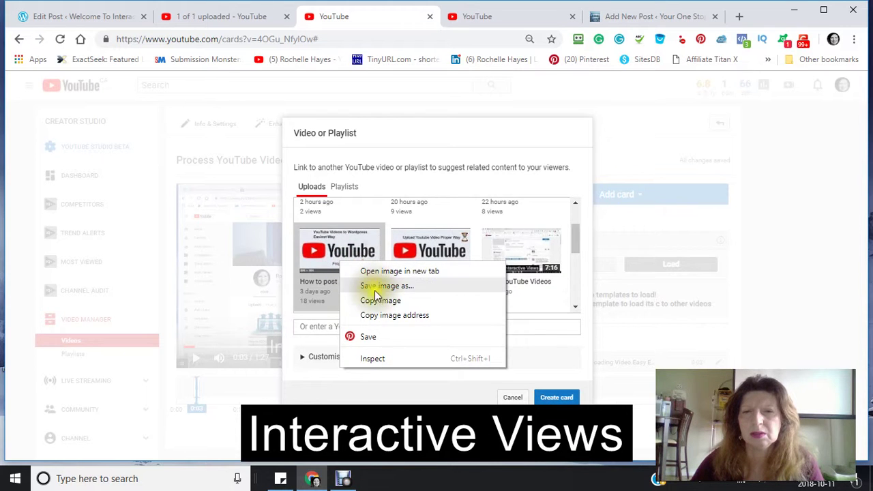
{"action": "left_click", "coordinate": [377, 318]}
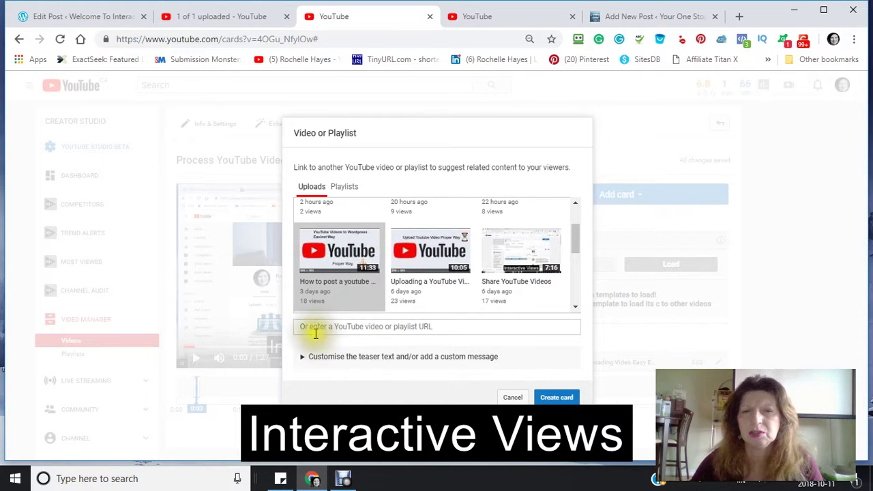
{"action": "left_click", "coordinate": [313, 328]}
{"action": "right_click", "coordinate": [313, 327]}
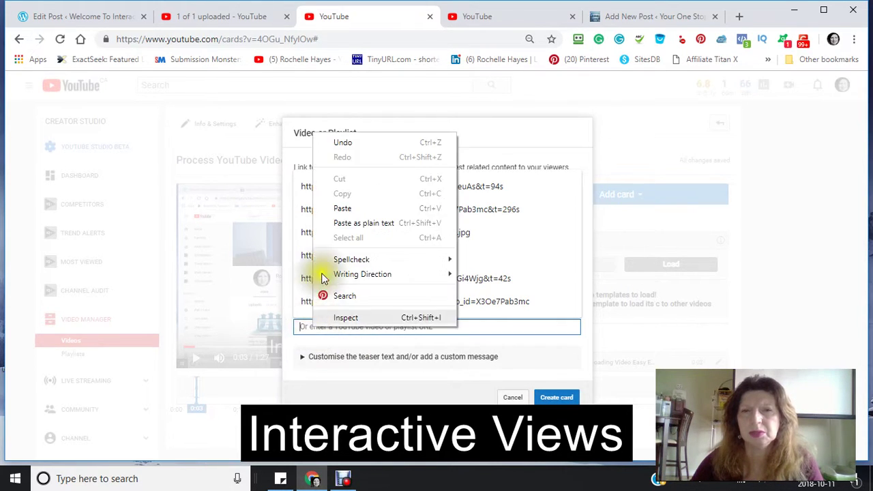
{"action": "left_click", "coordinate": [342, 208]}
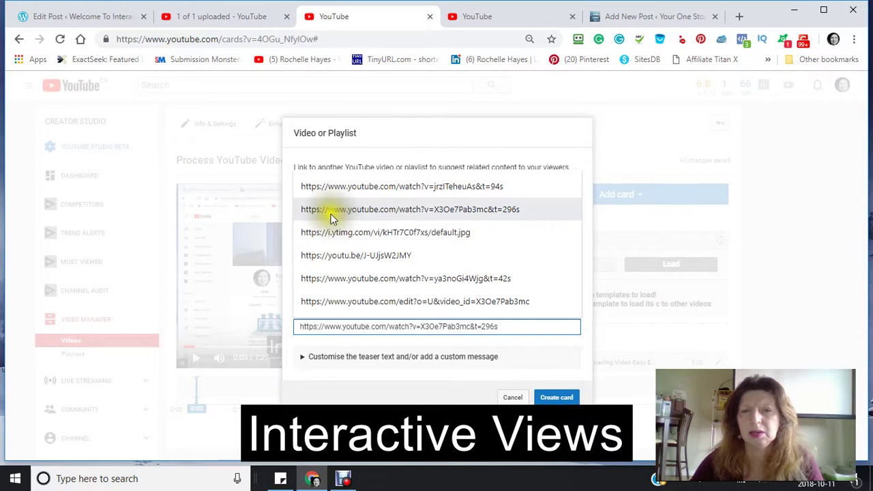
{"action": "left_click", "coordinate": [468, 345]}
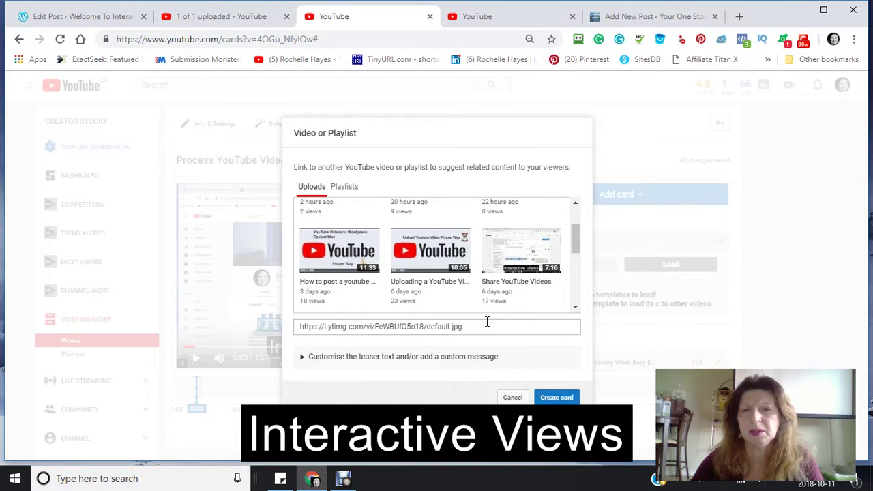
Create the second card with the custom message "Like and Subscribe" and the teaser text "Check out my latest video".
{"action": "left_click", "coordinate": [305, 357]}
{"action": "left_click", "coordinate": [318, 355]}
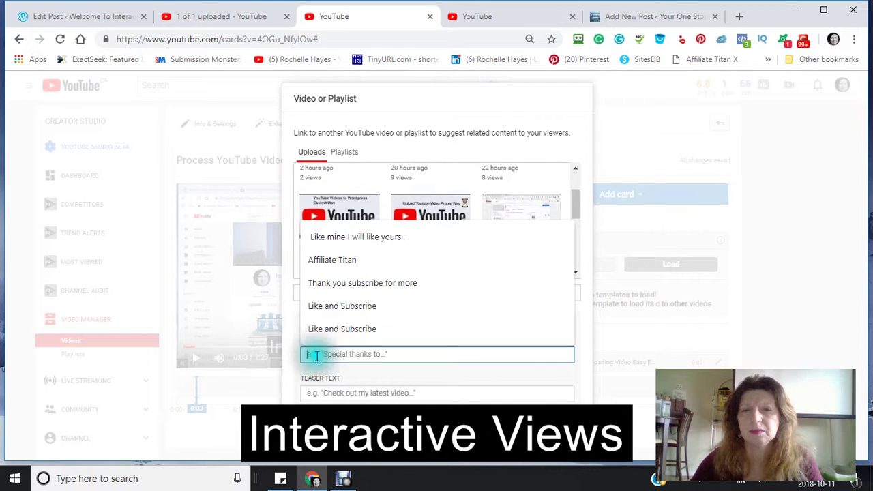
{"action": "left_click", "coordinate": [320, 311]}
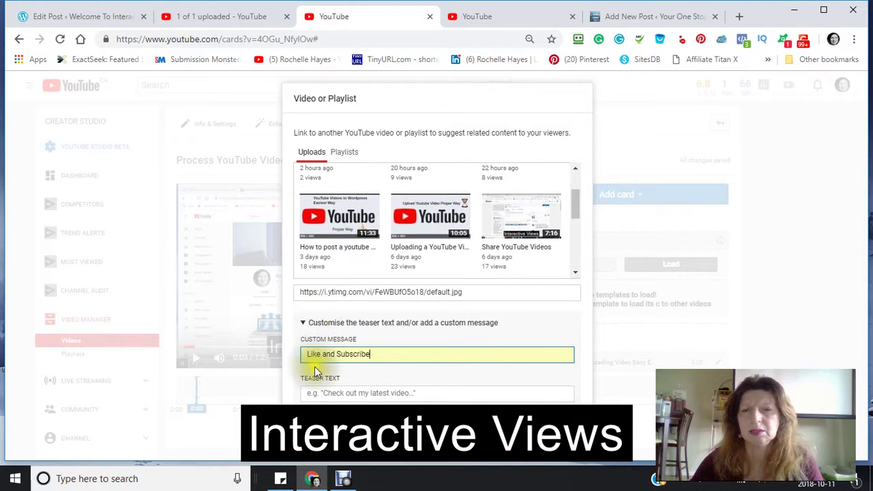
{"action": "left_click", "coordinate": [325, 393]}
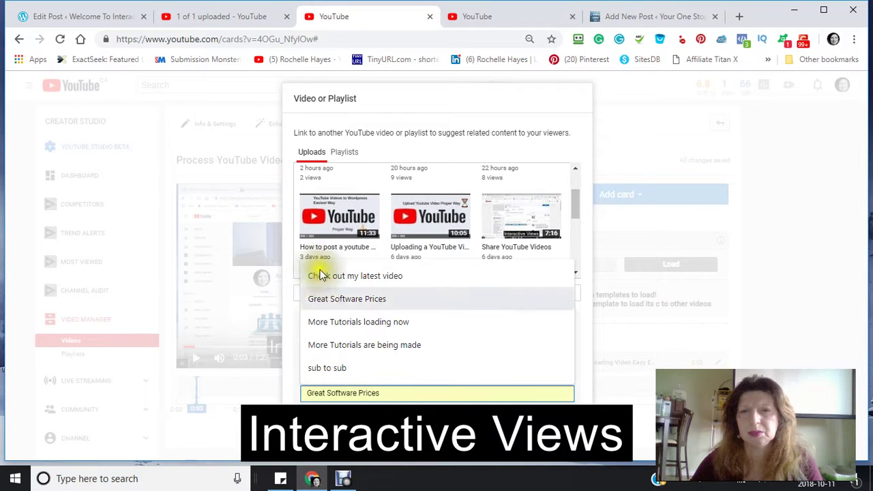
{"action": "left_click", "coordinate": [317, 280]}
{"action": "key", "text": "Tab"}
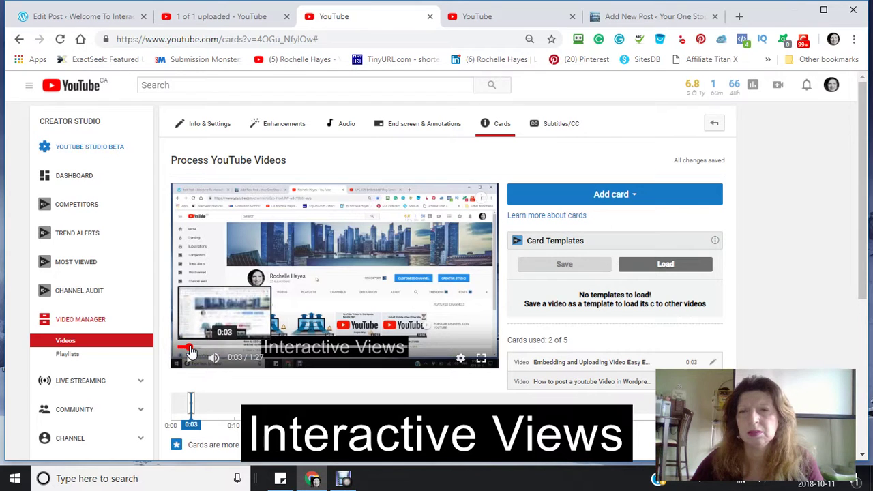
Move the "How to post a youtube Video in Wordpress" card along the timeline to about 0:42.
{"action": "left_click", "coordinate": [195, 347]}
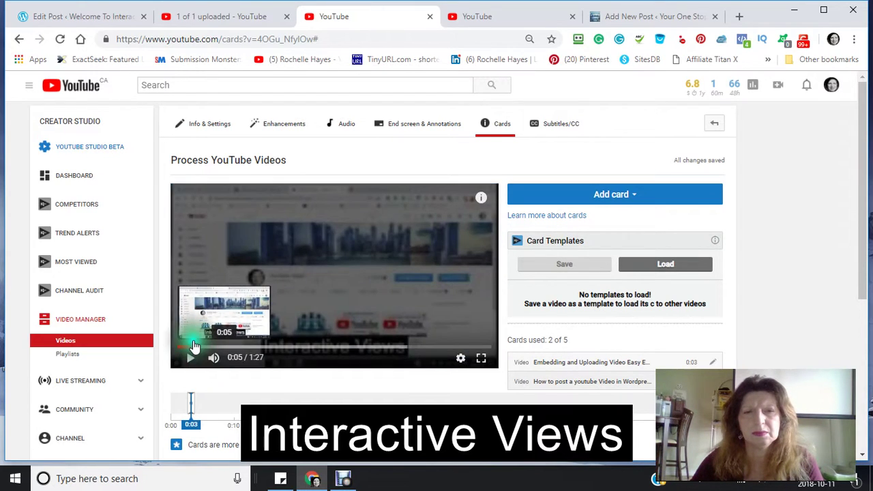
{"action": "left_click", "coordinate": [193, 407]}
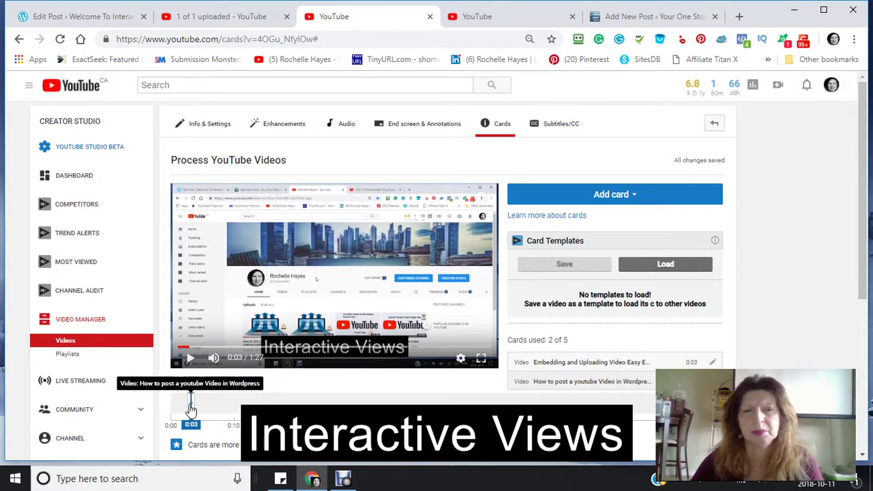
{"action": "left_click", "coordinate": [198, 405]}
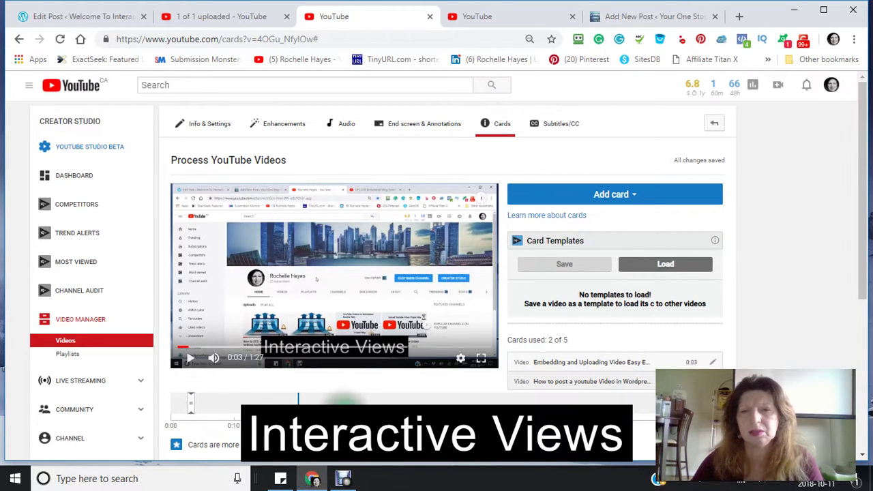
{"action": "left_click", "coordinate": [444, 398]}
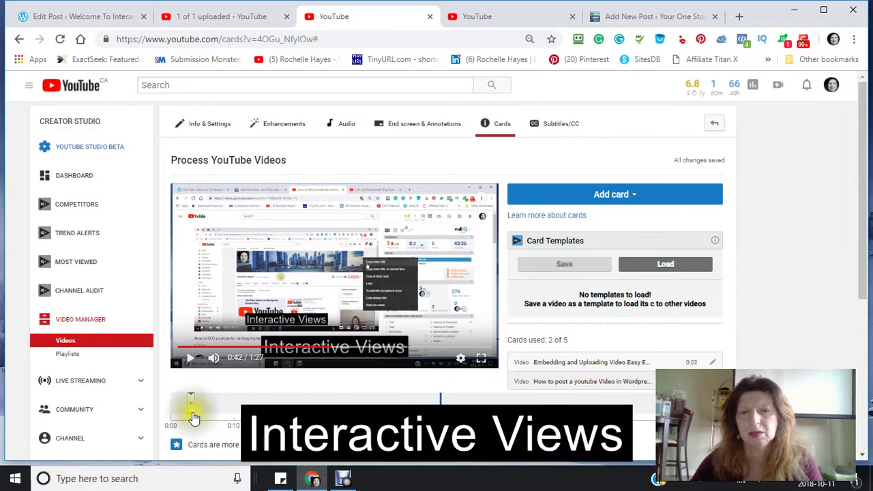
{"action": "left_click", "coordinate": [192, 409]}
{"action": "left_click_drag", "start_coordinate": [192, 410], "coordinate": [437, 399]}
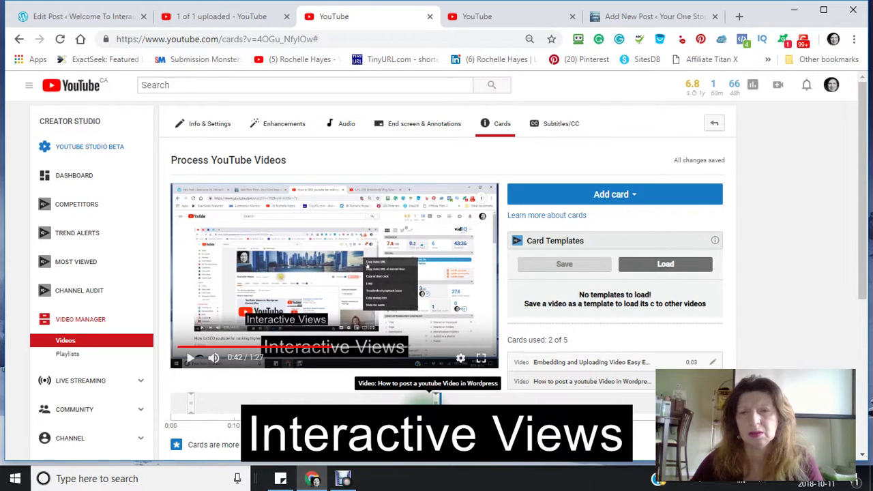
Move the "Embedding and Uploading Video Easy English" card to 0:41 and the "How to post a youtube Video in Wordpress" card to 0:38.
{"action": "left_click", "coordinate": [192, 410]}
{"action": "left_click_drag", "start_coordinate": [308, 397], "coordinate": [432, 399]}
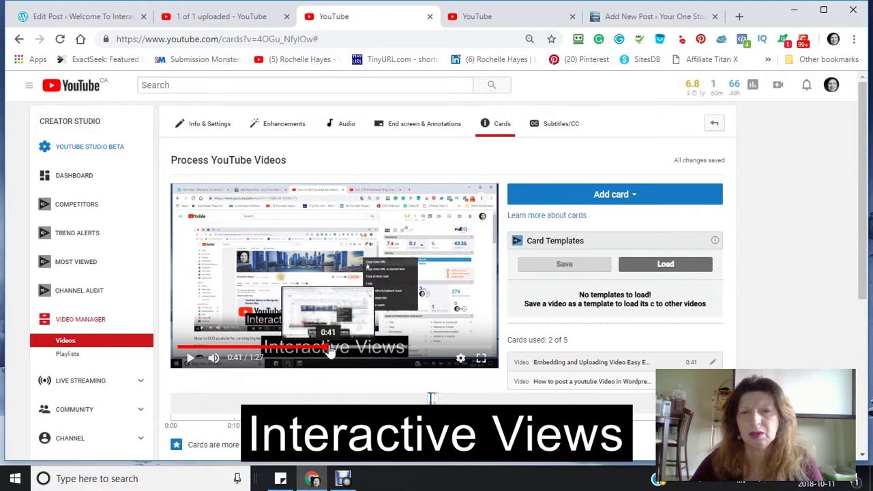
{"action": "left_click_drag", "start_coordinate": [330, 352], "coordinate": [428, 351]}
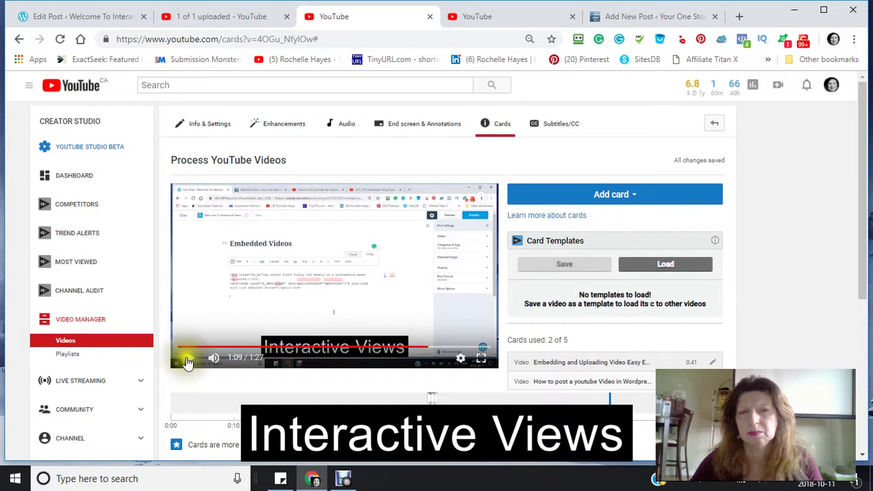
{"action": "left_click", "coordinate": [190, 362]}
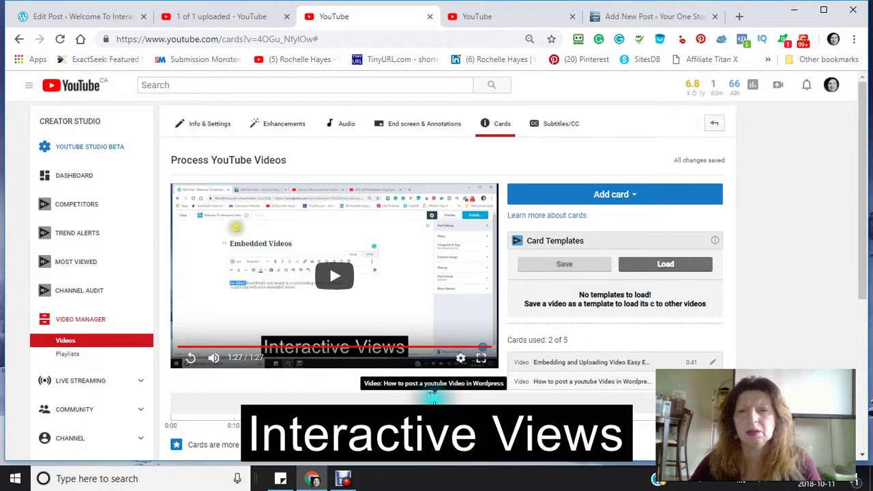
{"action": "left_click", "coordinate": [434, 399]}
{"action": "left_click_drag", "start_coordinate": [412, 400], "coordinate": [429, 399]}
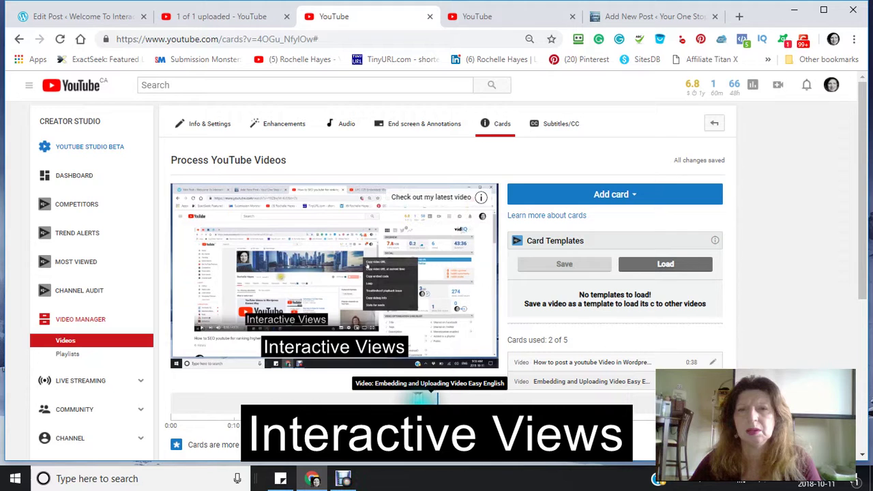
Open the card teaser in the video preview and check both linked video cards.
{"action": "mouse_move", "coordinate": [482, 199]}
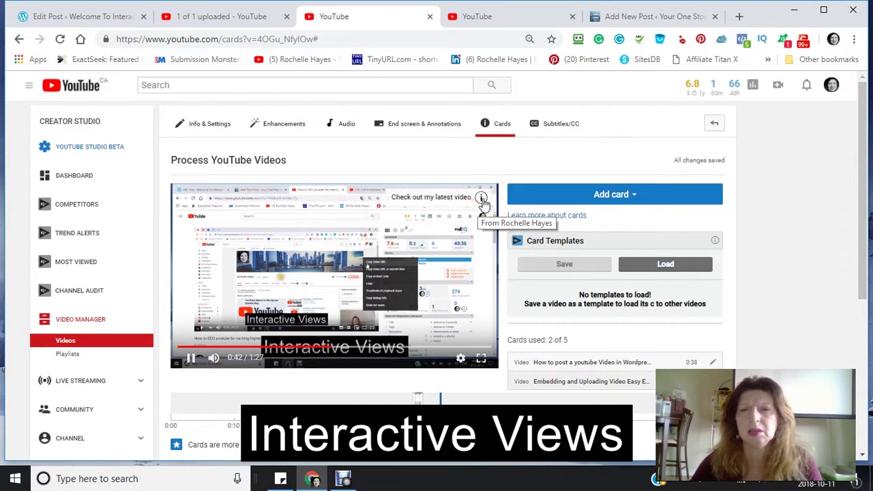
{"action": "left_click", "coordinate": [481, 199]}
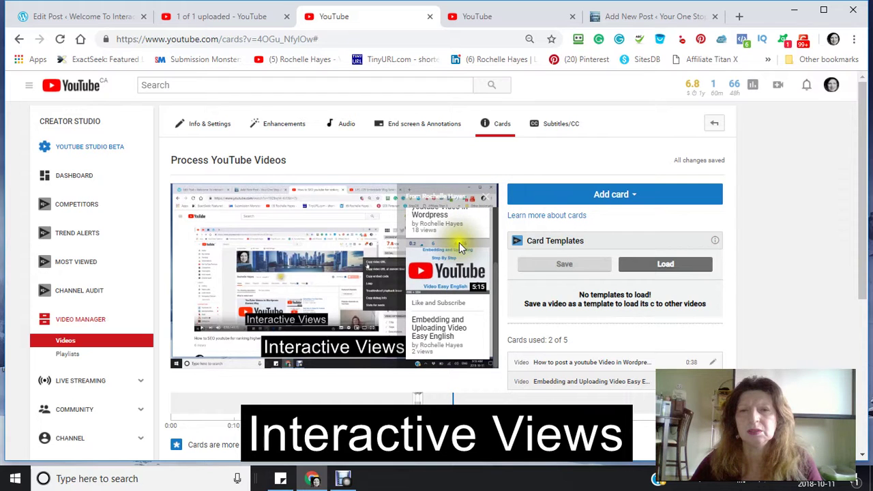
{"action": "scroll", "coordinate": [442, 268], "scroll_direction": "up", "scroll_amount": 2}
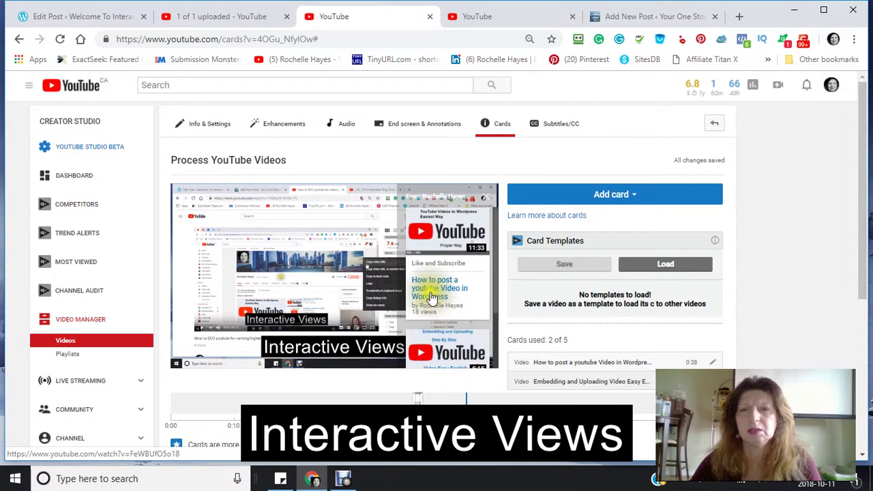
{"action": "scroll", "coordinate": [430, 292], "scroll_direction": "up", "scroll_amount": 2}
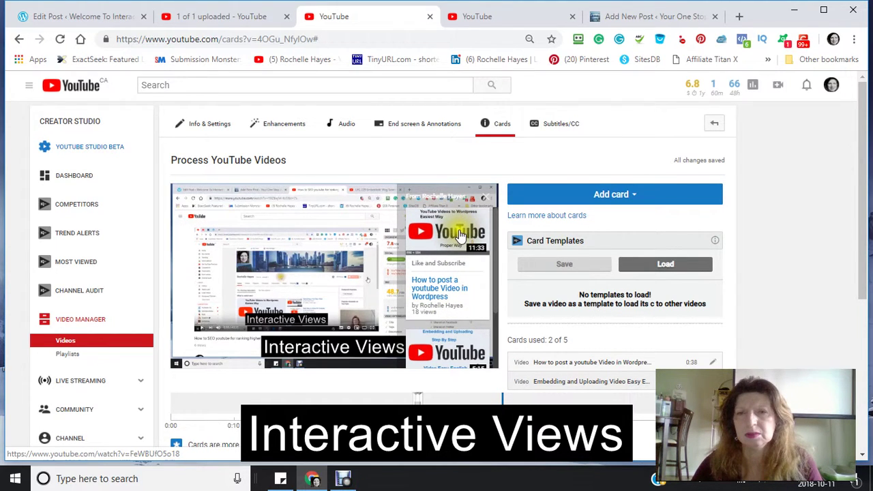
{"action": "scroll", "coordinate": [461, 235], "scroll_direction": "down", "scroll_amount": 2}
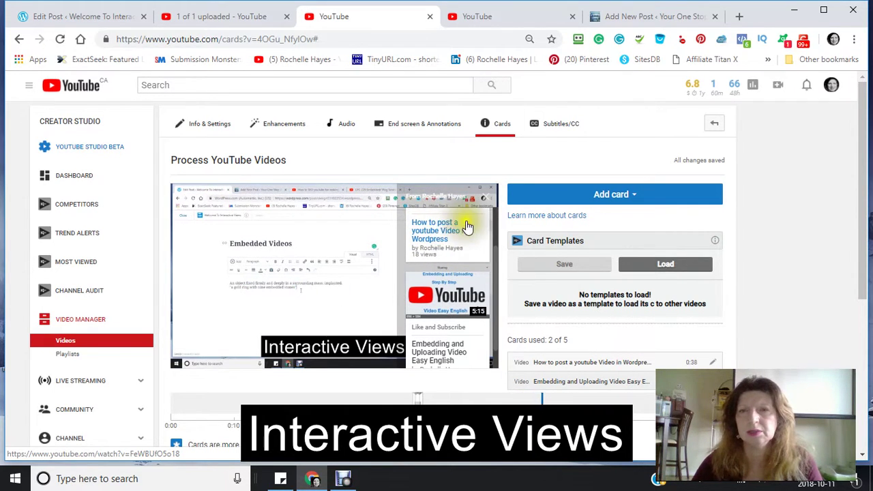
Return to the video list, open "Process YouTube Videos" for editing, and check its tags and vidIQ SEO score.
{"action": "left_click", "coordinate": [716, 127]}
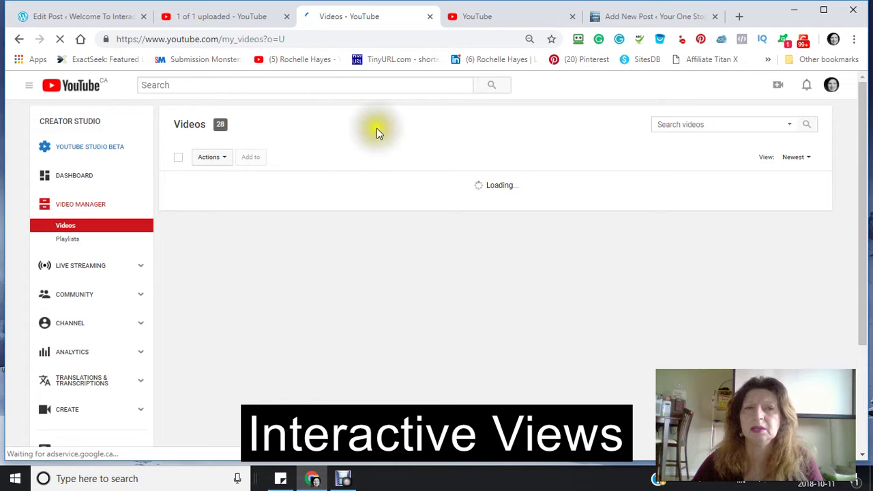
{"action": "scroll", "coordinate": [368, 133], "scroll_direction": "down", "scroll_amount": 2}
{"action": "scroll", "coordinate": [348, 137], "scroll_direction": "down", "scroll_amount": 1}
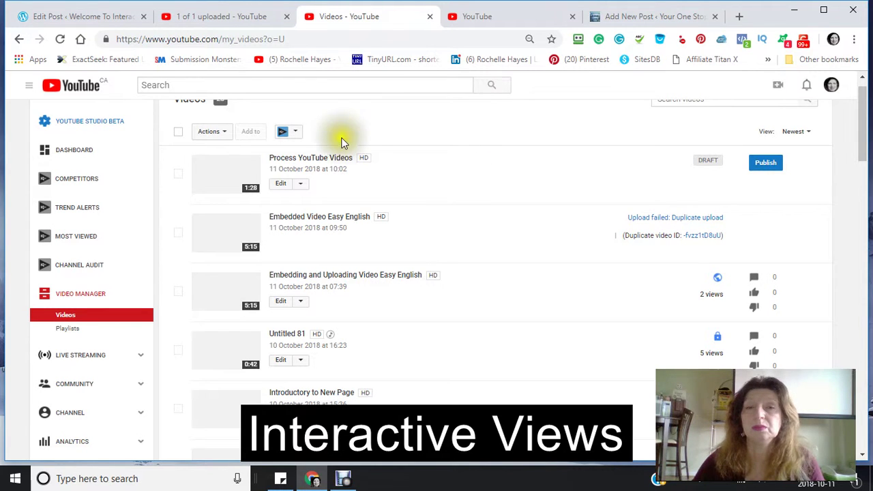
{"action": "left_click", "coordinate": [280, 188]}
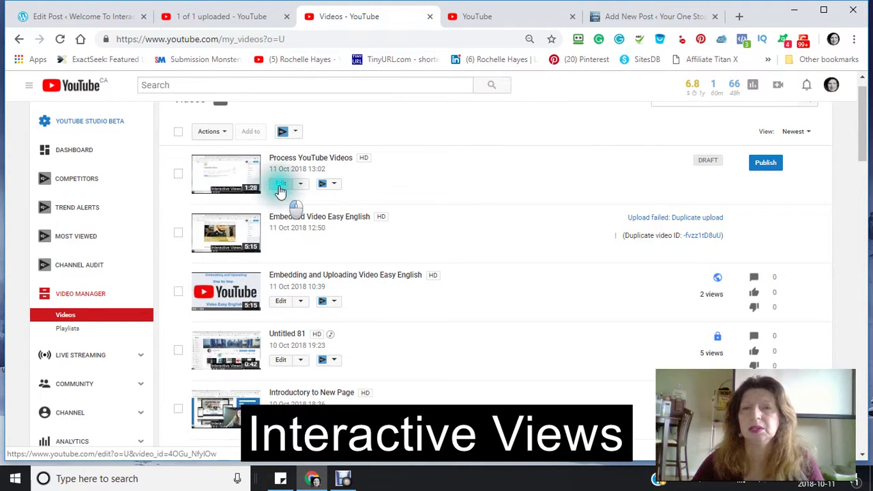
{"action": "left_click", "coordinate": [280, 188]}
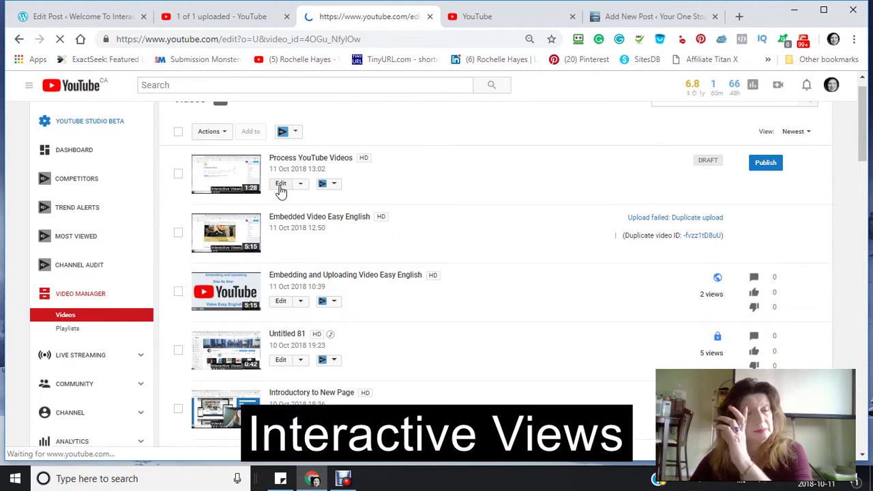
{"action": "left_click", "coordinate": [326, 186]}
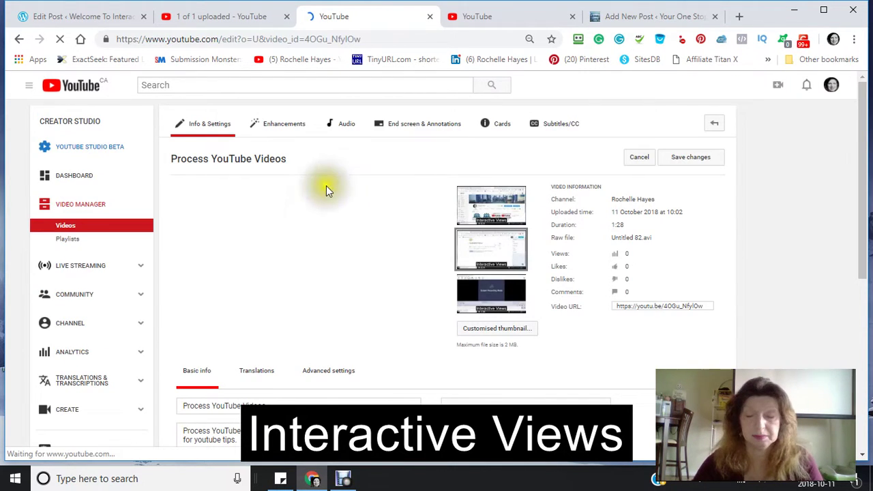
{"action": "left_click", "coordinate": [383, 205]}
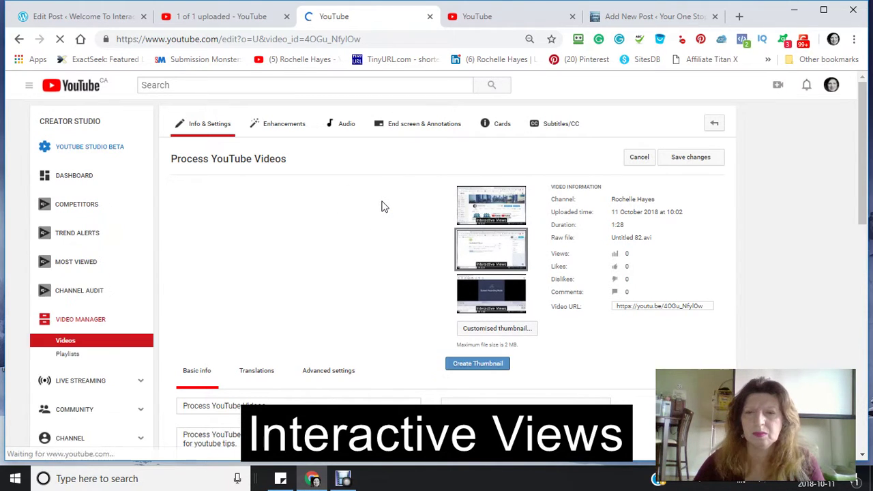
{"action": "scroll", "coordinate": [382, 210], "scroll_direction": "down", "scroll_amount": 7}
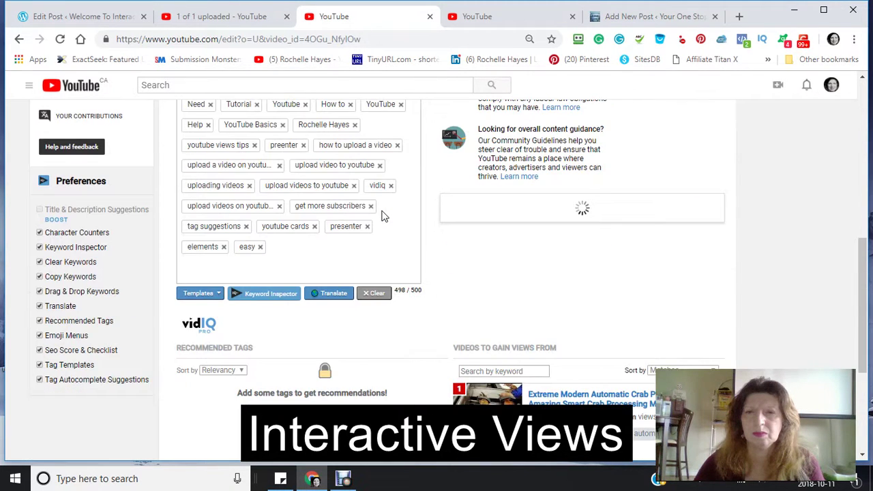
{"action": "scroll", "coordinate": [382, 215], "scroll_direction": "up", "scroll_amount": 2}
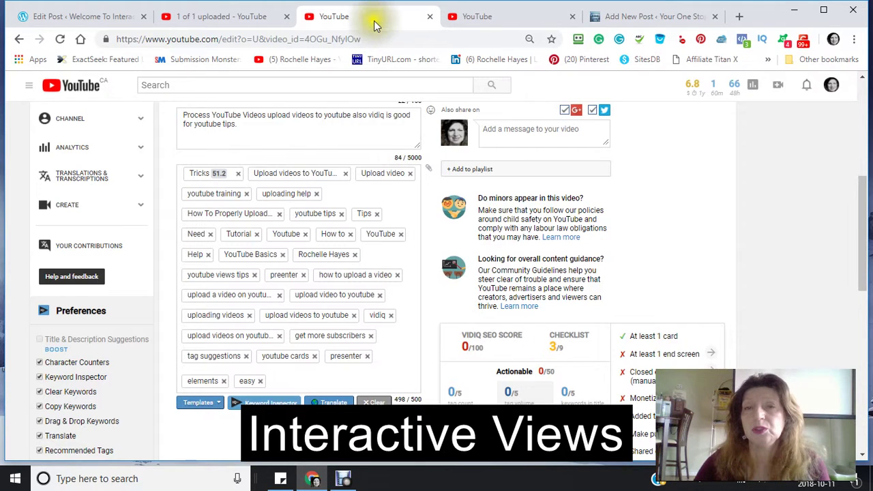
Close the spare YouTube browser tab next to the video's edit page.
{"action": "left_click", "coordinate": [572, 18]}
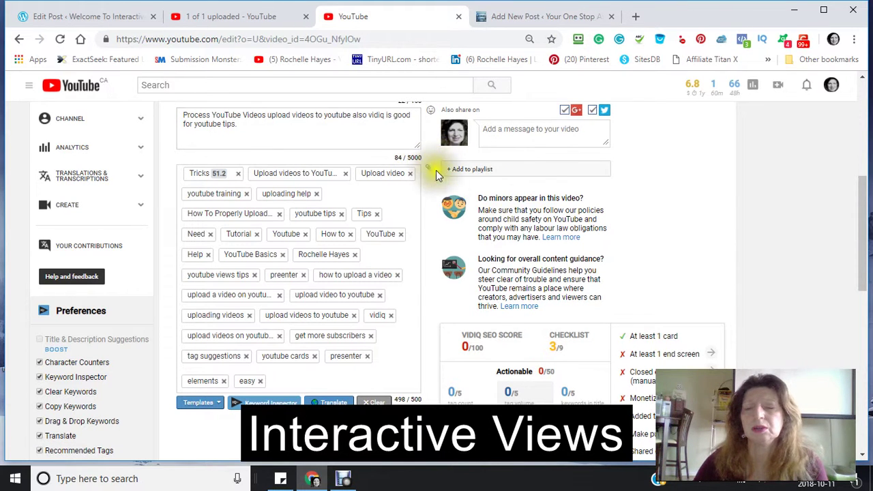
{"action": "scroll", "coordinate": [439, 191], "scroll_direction": "up", "scroll_amount": 4}
{"action": "scroll", "coordinate": [439, 201], "scroll_direction": "up", "scroll_amount": 1}
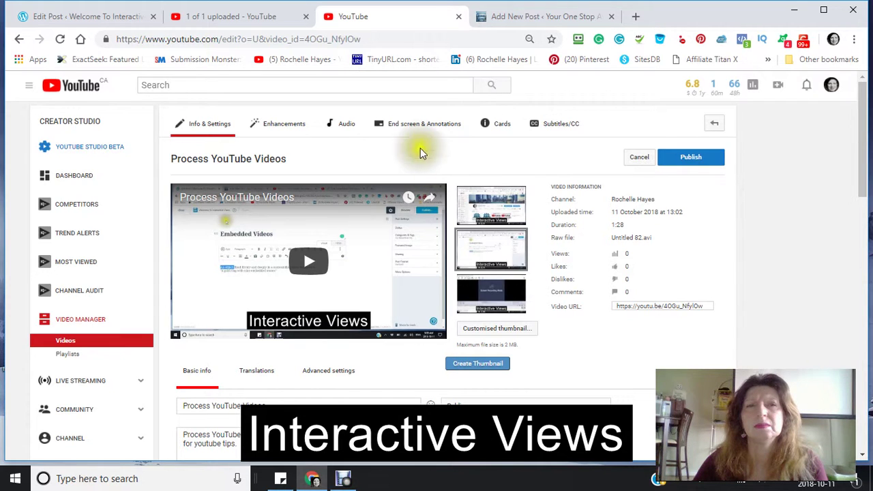
Switch to the upload page and review the video's basic info, tags and vidIQ SEO score.
{"action": "left_click", "coordinate": [283, 20]}
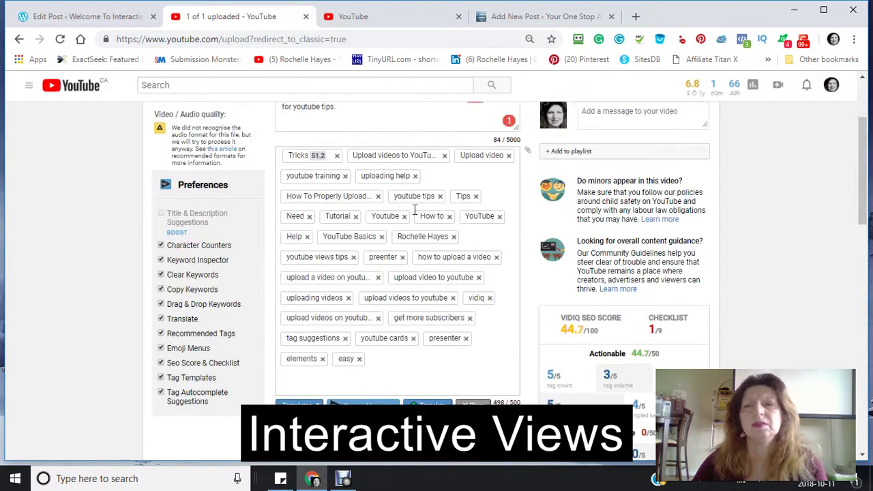
{"action": "scroll", "coordinate": [407, 205], "scroll_direction": "up", "scroll_amount": 2}
{"action": "scroll", "coordinate": [405, 203], "scroll_direction": "down", "scroll_amount": 3}
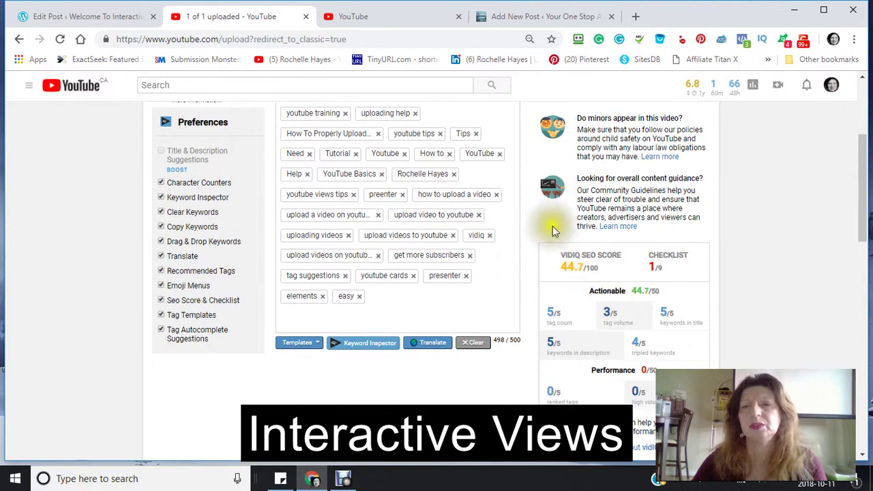
{"action": "scroll", "coordinate": [538, 250], "scroll_direction": "up", "scroll_amount": 3}
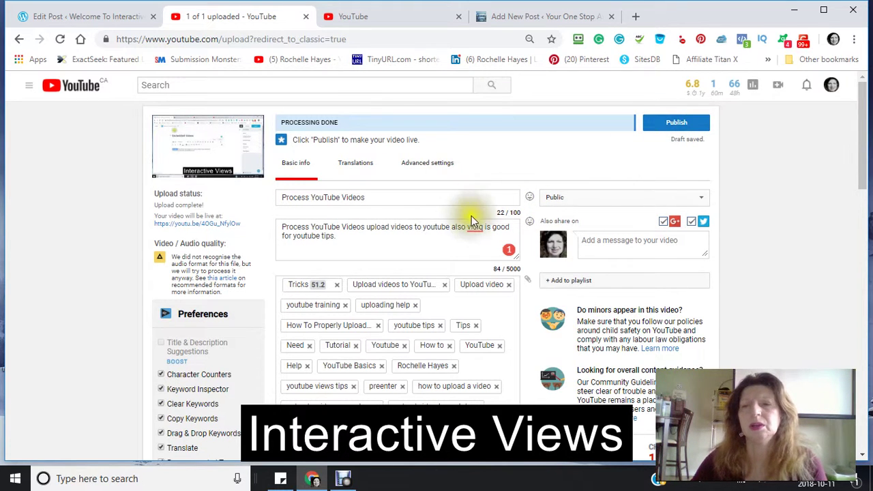
{"action": "scroll", "coordinate": [483, 217], "scroll_direction": "down", "scroll_amount": 2}
{"action": "scroll", "coordinate": [483, 214], "scroll_direction": "up", "scroll_amount": 2}
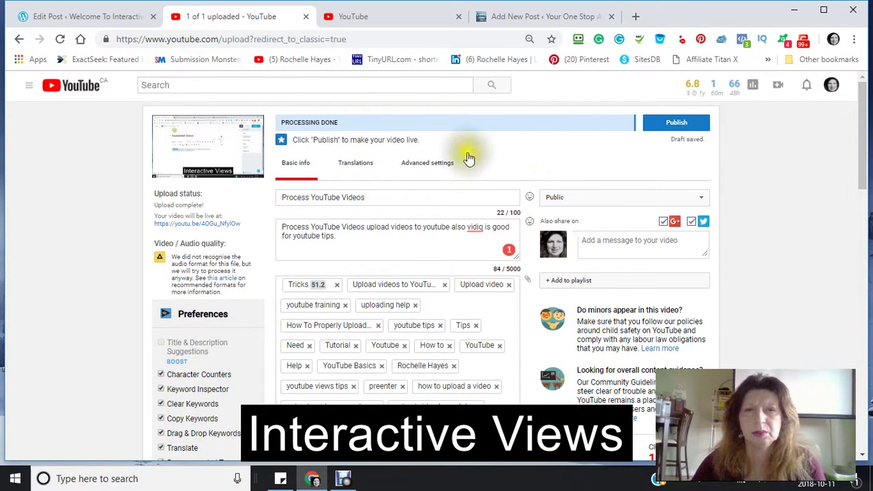
{"action": "left_click", "coordinate": [300, 170]}
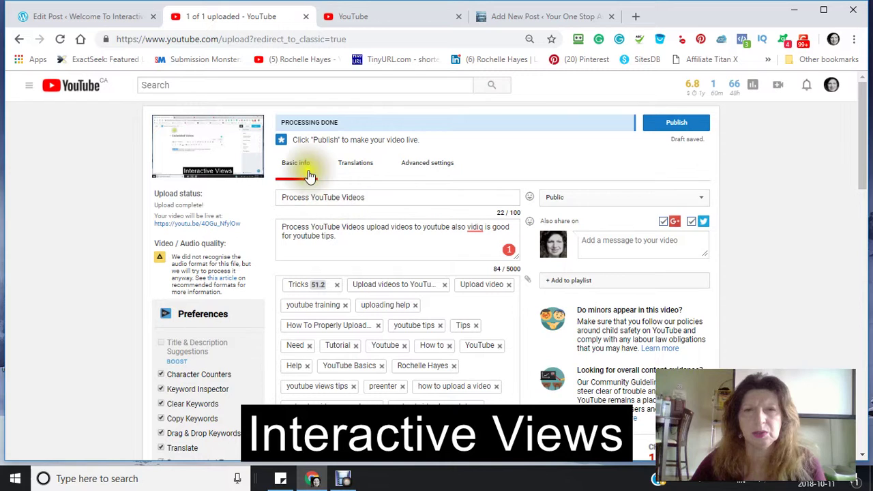
Open the uploaded video's watch page and examine its description and vidIQ video tags.
{"action": "left_click", "coordinate": [232, 164]}
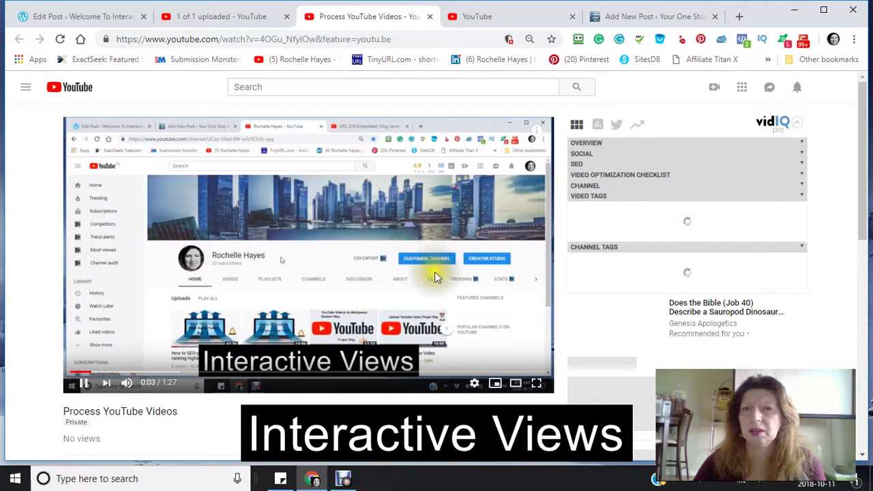
{"action": "scroll", "coordinate": [435, 271], "scroll_direction": "down", "scroll_amount": 1}
{"action": "scroll", "coordinate": [435, 272], "scroll_direction": "down", "scroll_amount": 2}
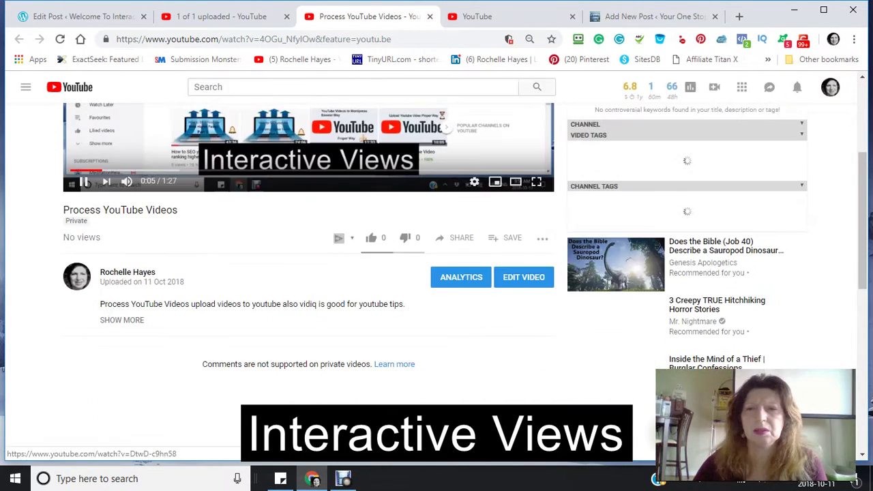
{"action": "scroll", "coordinate": [539, 151], "scroll_direction": "down", "scroll_amount": 2}
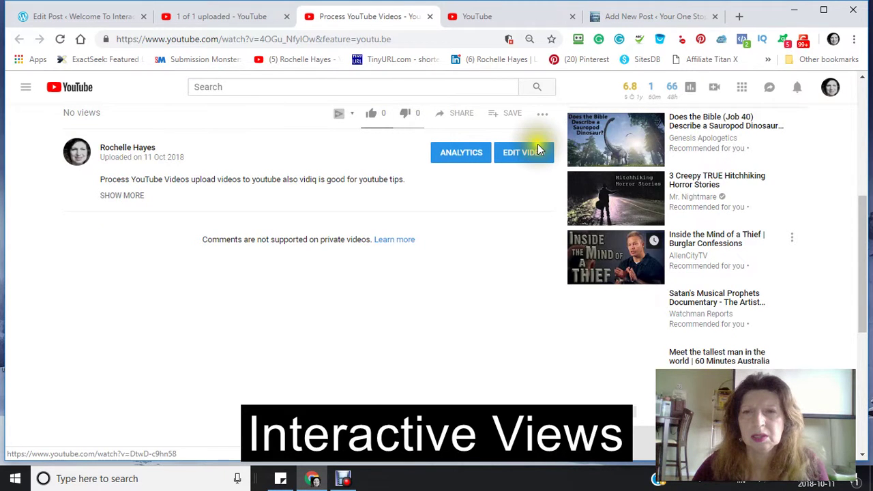
{"action": "scroll", "coordinate": [539, 151], "scroll_direction": "down", "scroll_amount": 2}
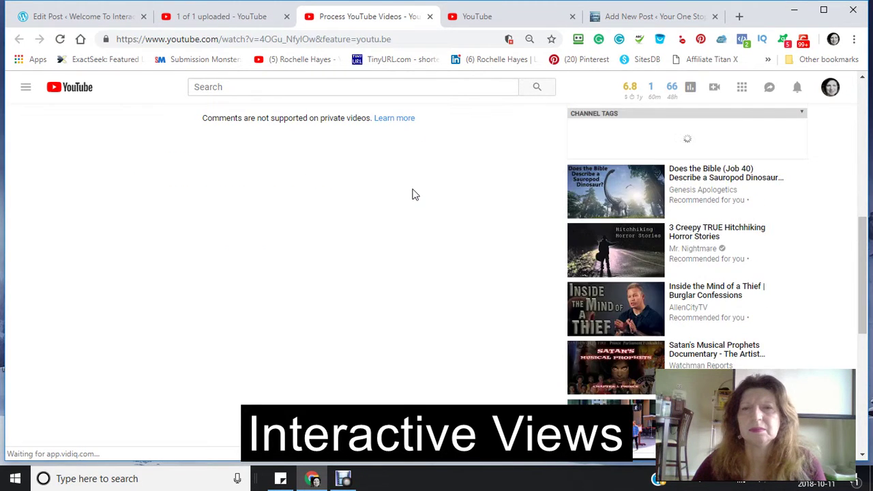
{"action": "scroll", "coordinate": [412, 191], "scroll_direction": "up", "scroll_amount": 4}
{"action": "scroll", "coordinate": [411, 191], "scroll_direction": "down", "scroll_amount": 2}
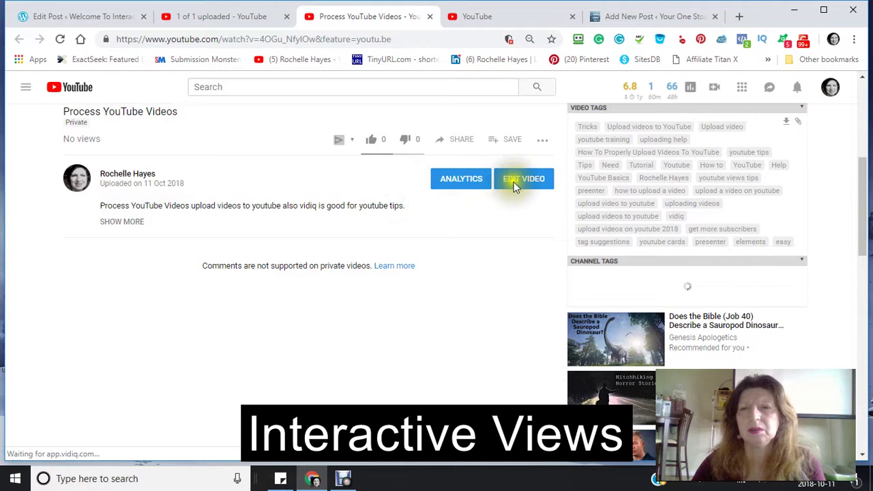
{"action": "scroll", "coordinate": [522, 195], "scroll_direction": "down", "scroll_amount": 1}
{"action": "scroll", "coordinate": [529, 133], "scroll_direction": "down", "scroll_amount": 1}
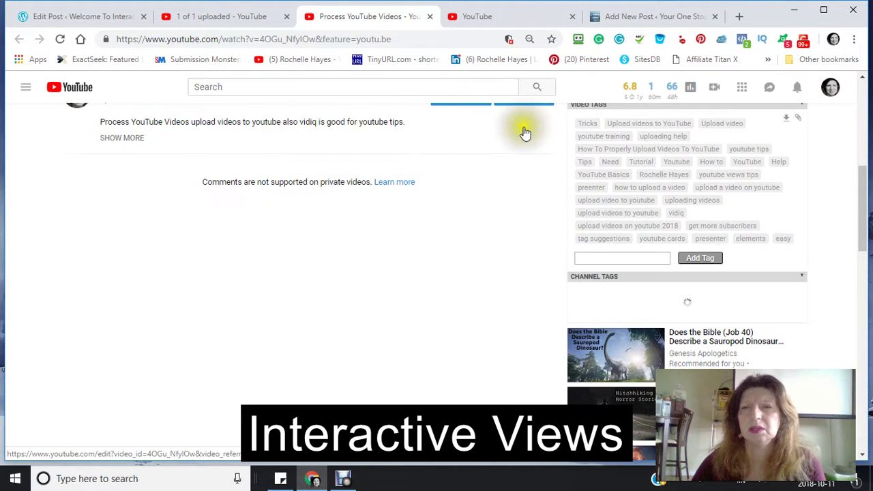
{"action": "scroll", "coordinate": [464, 149], "scroll_direction": "up", "scroll_amount": 2}
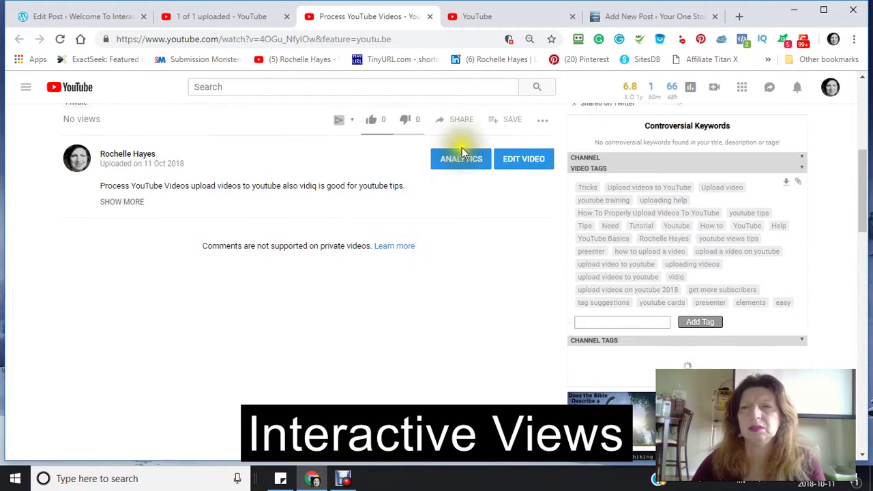
Open the video for editing from its watch page and start creating a thumbnail in vidIQ's Thumbnail Editor.
{"action": "left_click", "coordinate": [525, 164]}
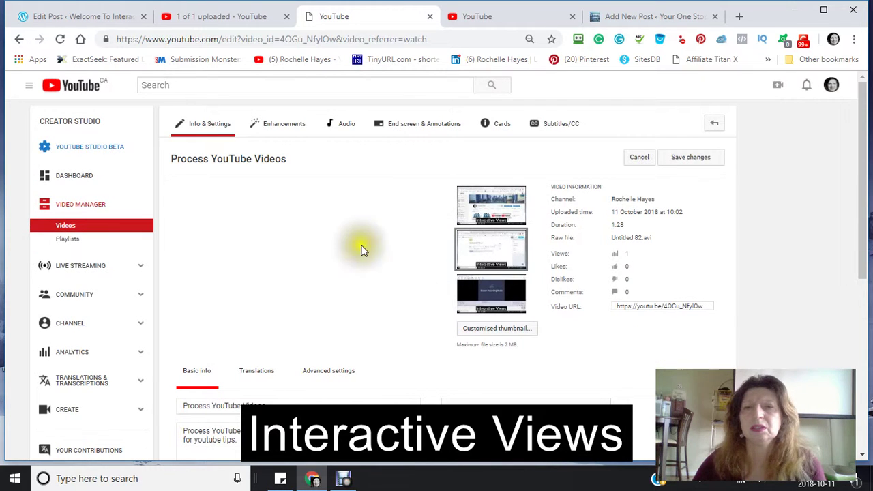
{"action": "scroll", "coordinate": [373, 253], "scroll_direction": "down", "scroll_amount": 1}
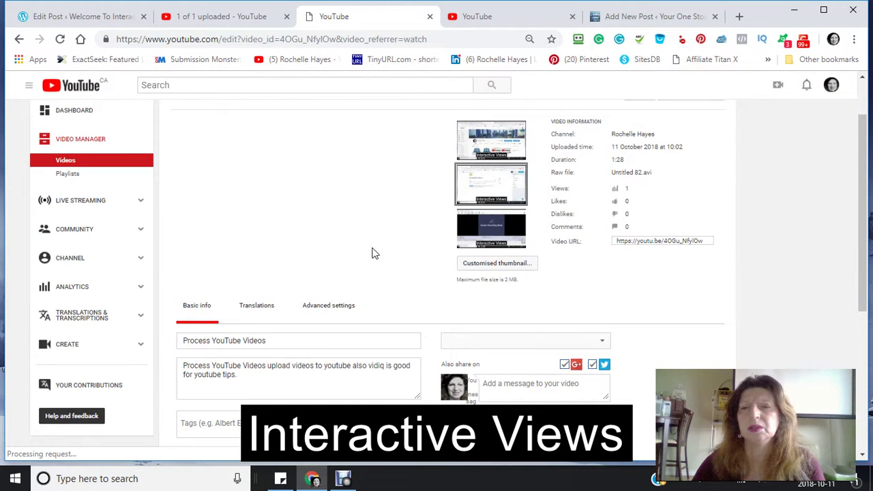
{"action": "scroll", "coordinate": [382, 241], "scroll_direction": "down", "scroll_amount": 1}
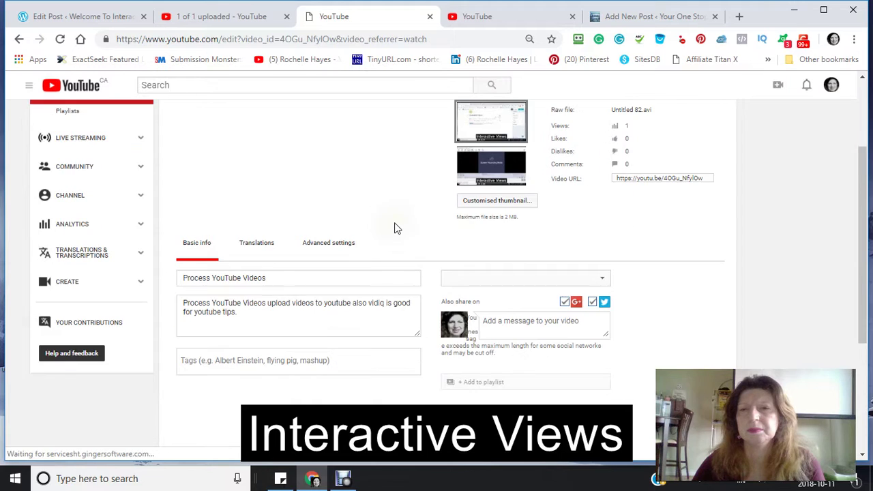
{"action": "left_click", "coordinate": [475, 239]}
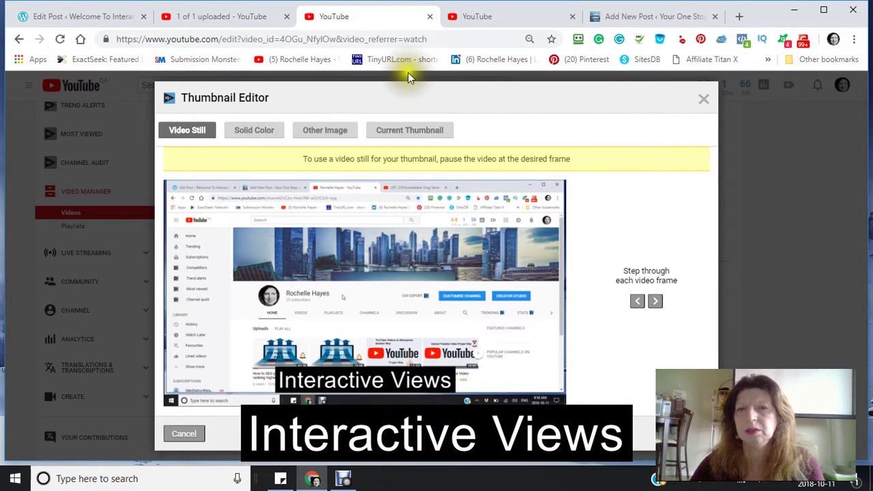
Use the YouTube logo image from the recent files as the thumbnail background and continue to the overlay stage.
{"action": "left_click", "coordinate": [333, 138]}
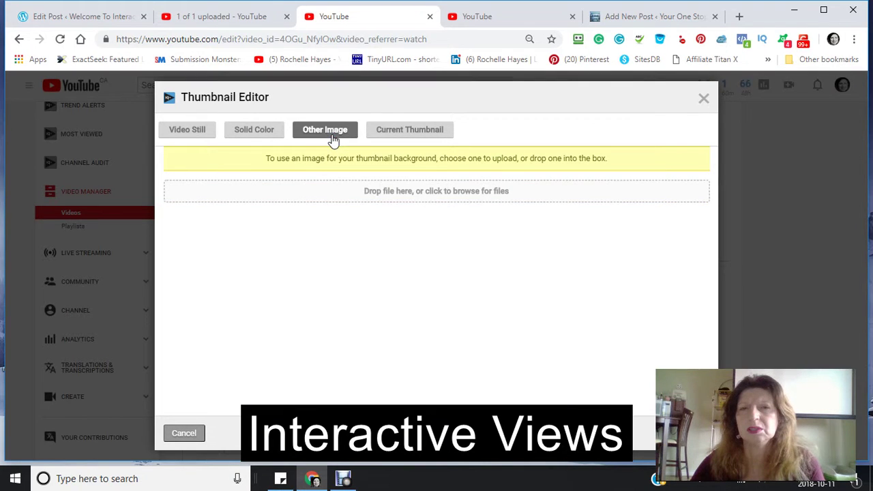
{"action": "left_click", "coordinate": [427, 197]}
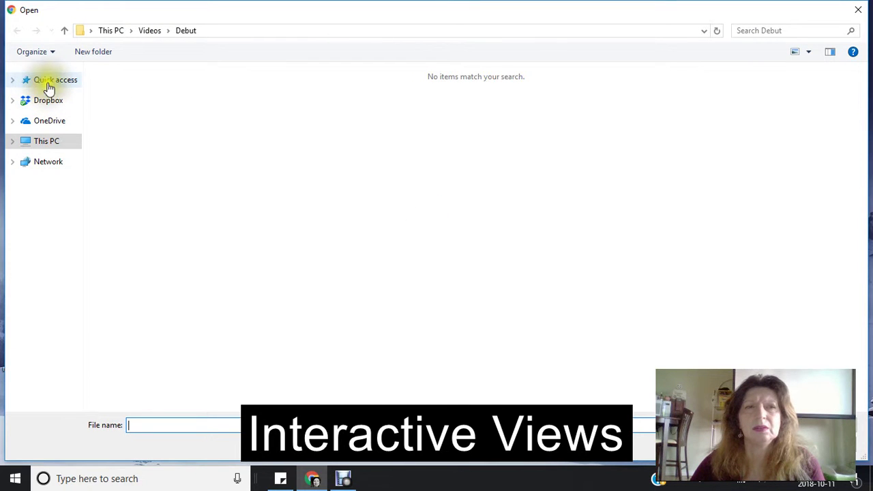
{"action": "left_click", "coordinate": [44, 80]}
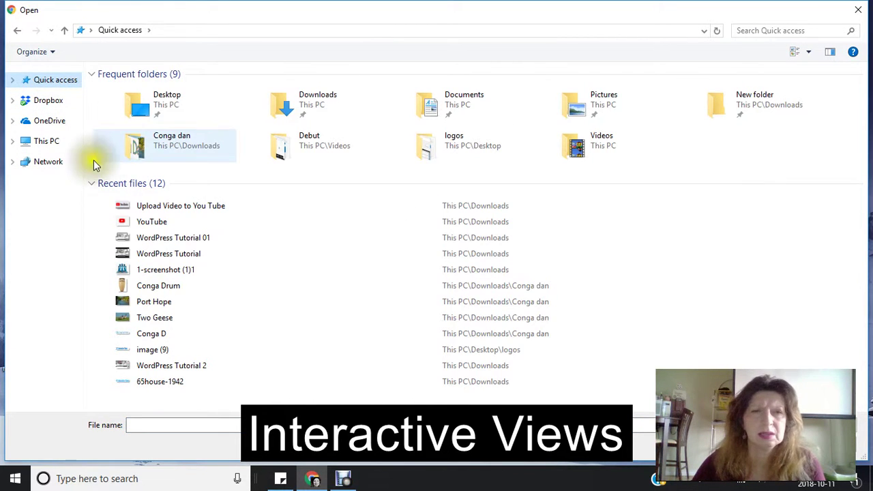
{"action": "left_click", "coordinate": [121, 206]}
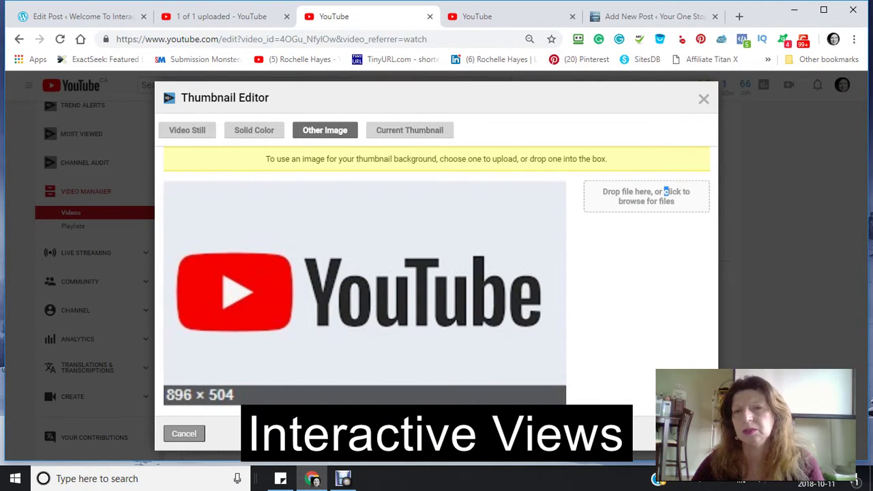
{"action": "left_click", "coordinate": [685, 433]}
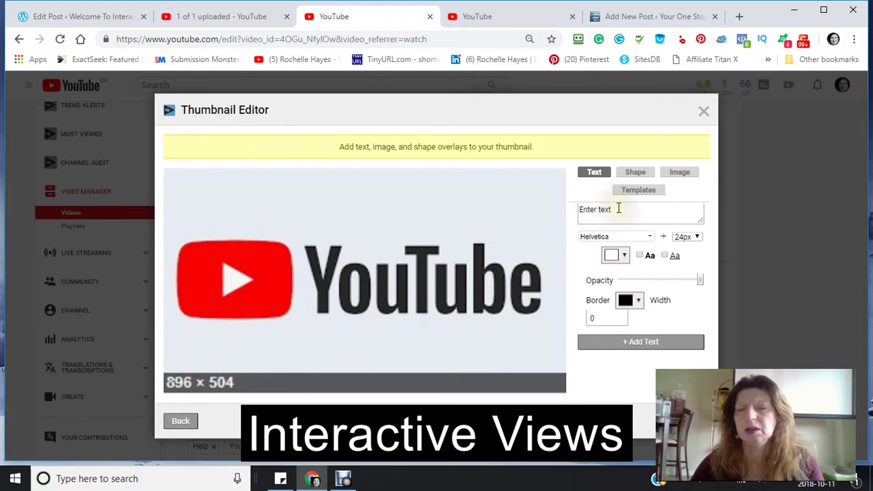
Copy the heading "Process YouTube Videos" from the WordPress draft post and paste it as the thumbnail's overlay text.
{"action": "left_click", "coordinate": [622, 18]}
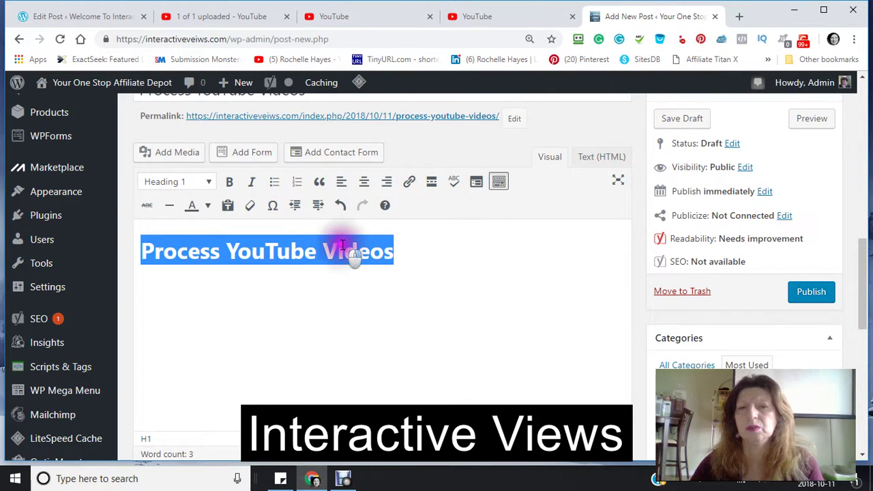
{"action": "right_click", "coordinate": [355, 252]}
{"action": "left_click", "coordinate": [370, 268]}
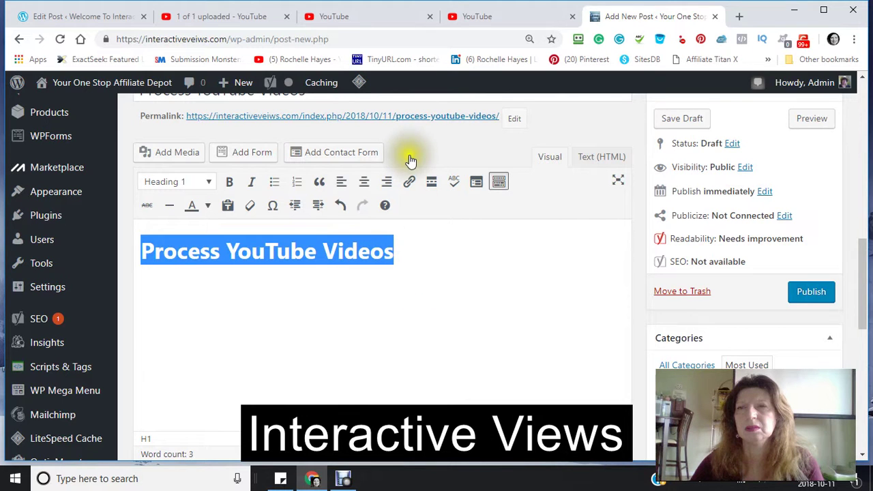
{"action": "left_click", "coordinate": [475, 16]}
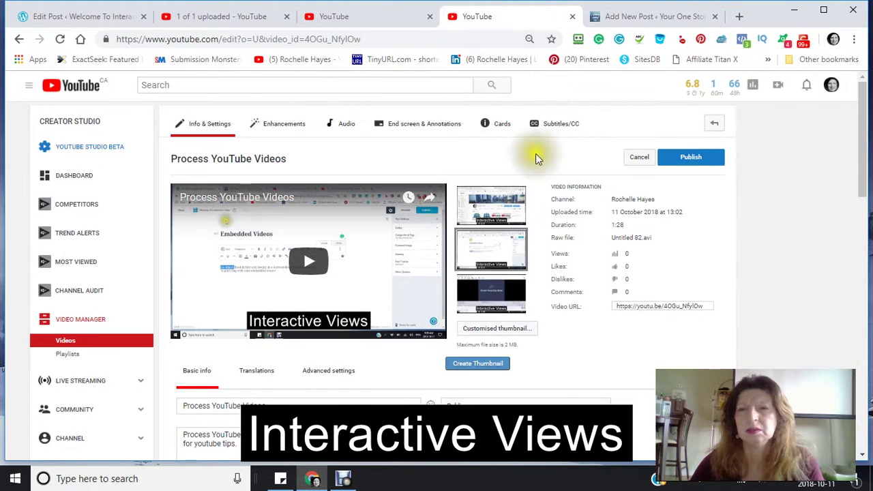
{"action": "left_click", "coordinate": [347, 20]}
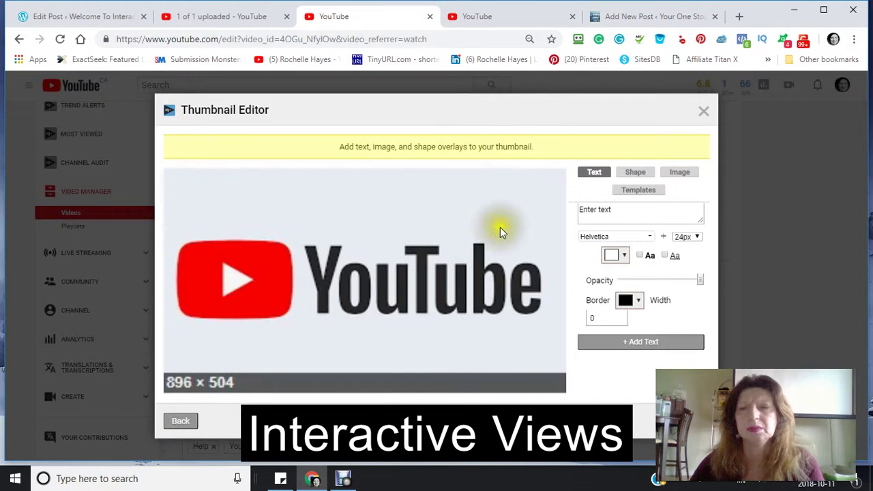
{"action": "left_click_drag", "start_coordinate": [610, 210], "coordinate": [577, 216]}
{"action": "right_click", "coordinate": [580, 211]}
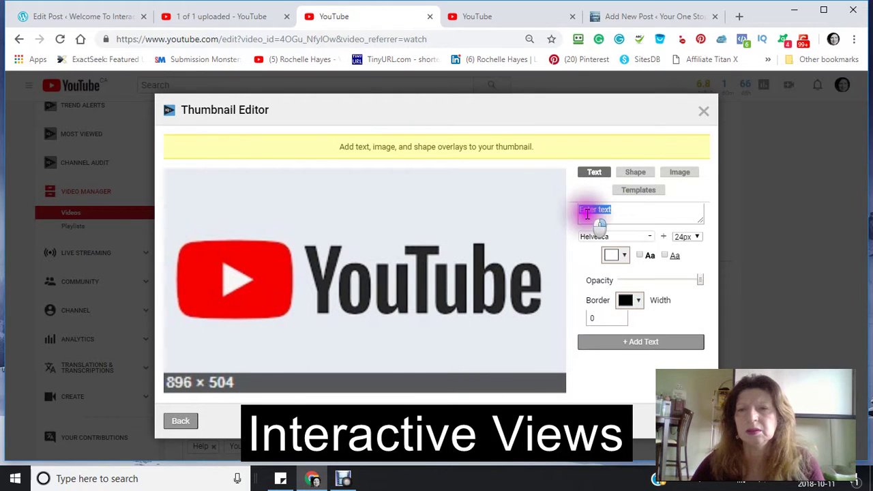
{"action": "left_click", "coordinate": [613, 254]}
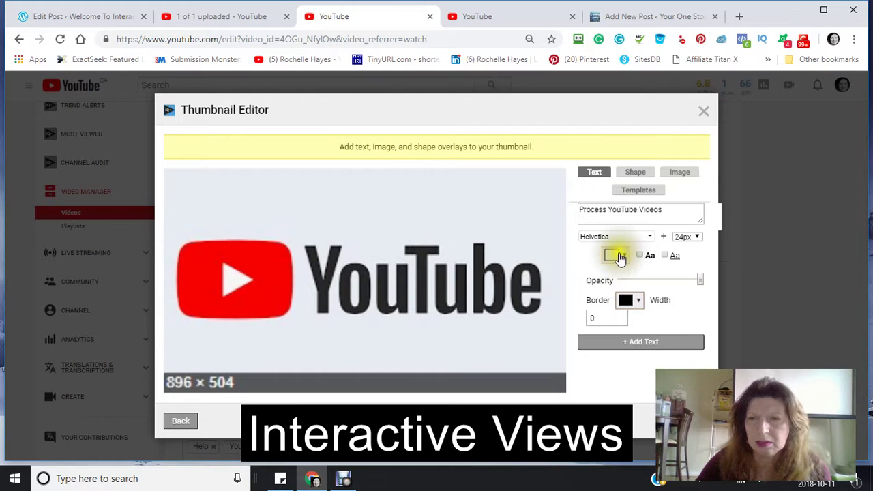
Format the overlay text as bold black and add it to the thumbnail.
{"action": "left_click", "coordinate": [612, 256]}
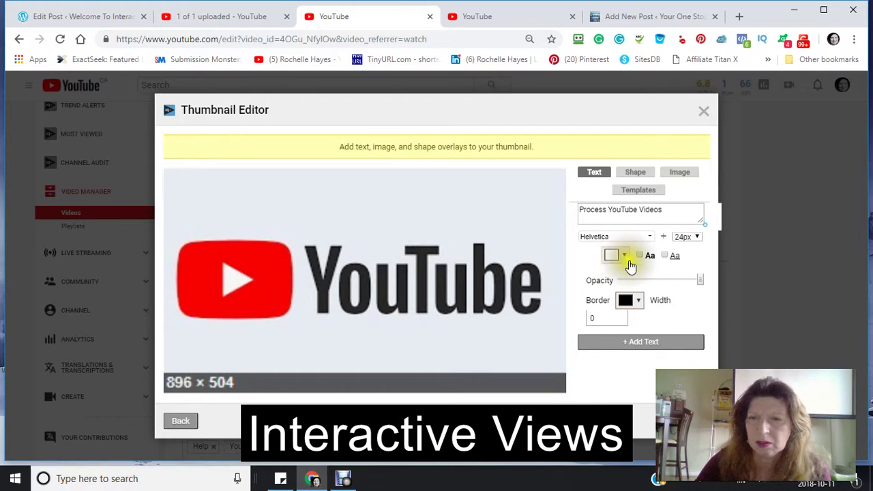
{"action": "left_click", "coordinate": [626, 259]}
{"action": "left_click", "coordinate": [636, 277]}
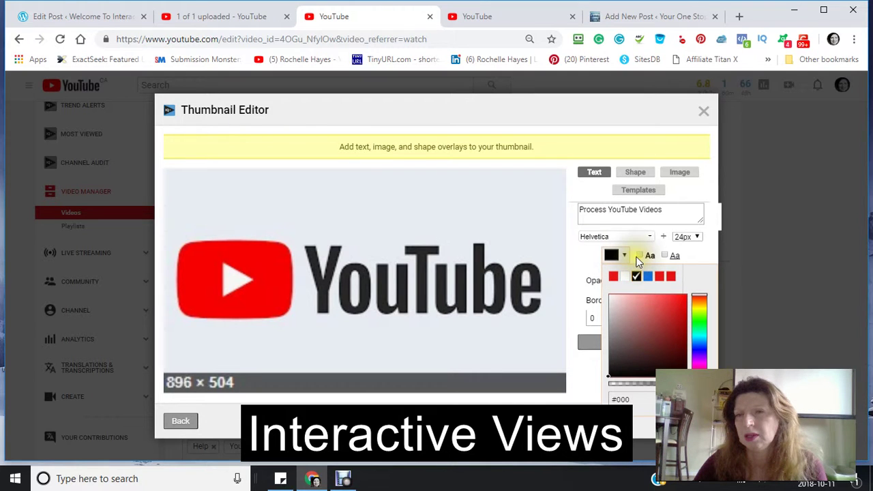
{"action": "left_click", "coordinate": [641, 256]}
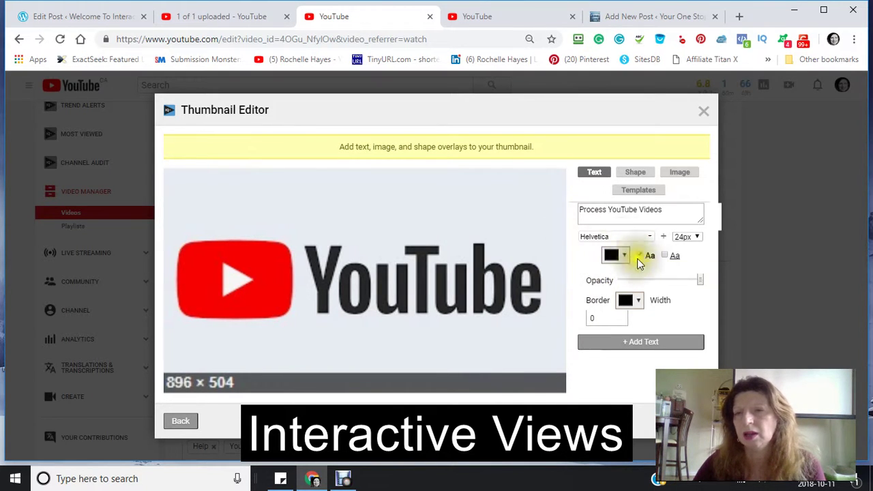
{"action": "left_click", "coordinate": [628, 345]}
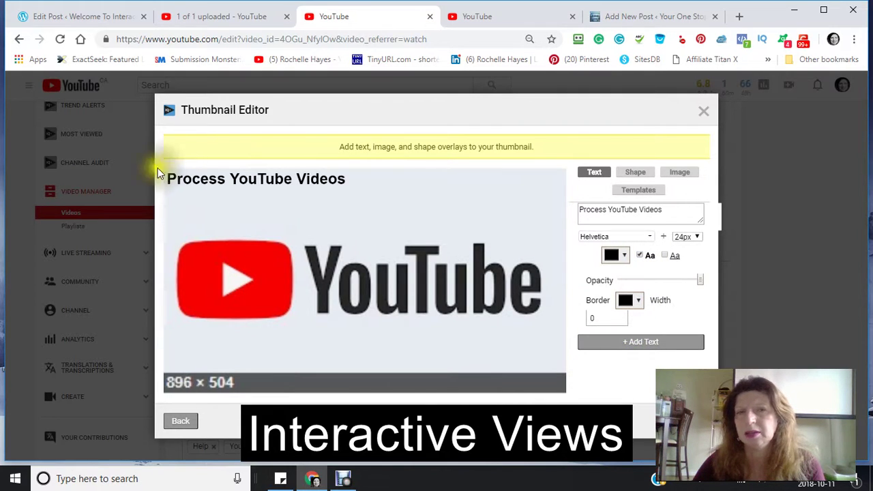
Place the "Process YouTube Videos" text above the YouTube logo and set its font size to 36px.
{"action": "left_click_drag", "start_coordinate": [239, 178], "coordinate": [356, 202]}
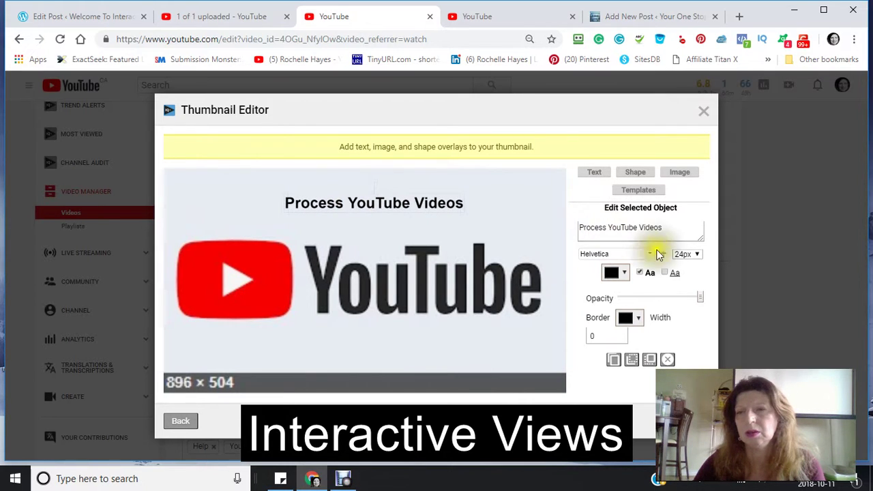
{"action": "left_click", "coordinate": [698, 255]}
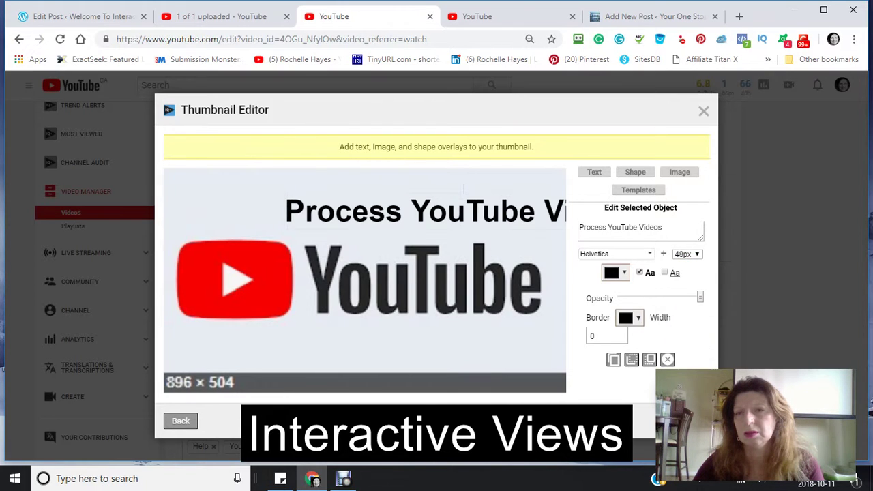
{"action": "left_click", "coordinate": [699, 257]}
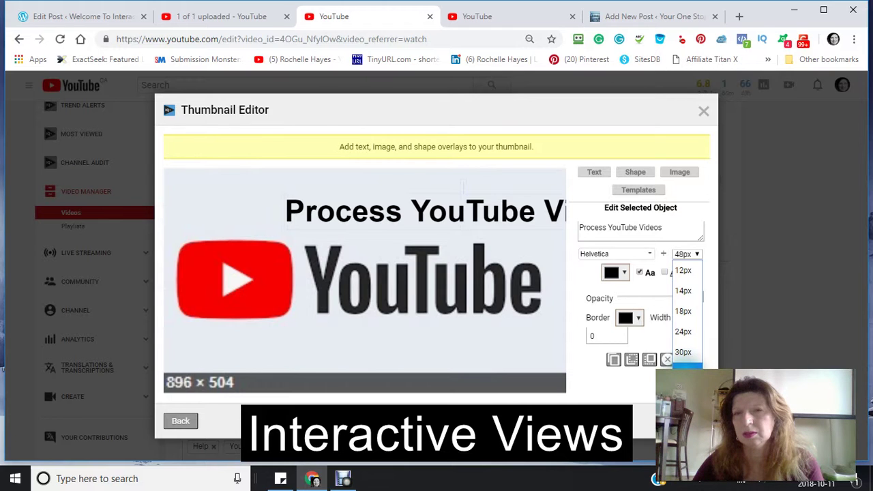
{"action": "left_click", "coordinate": [684, 372]}
{"action": "left_click_drag", "start_coordinate": [429, 208], "coordinate": [401, 209]}
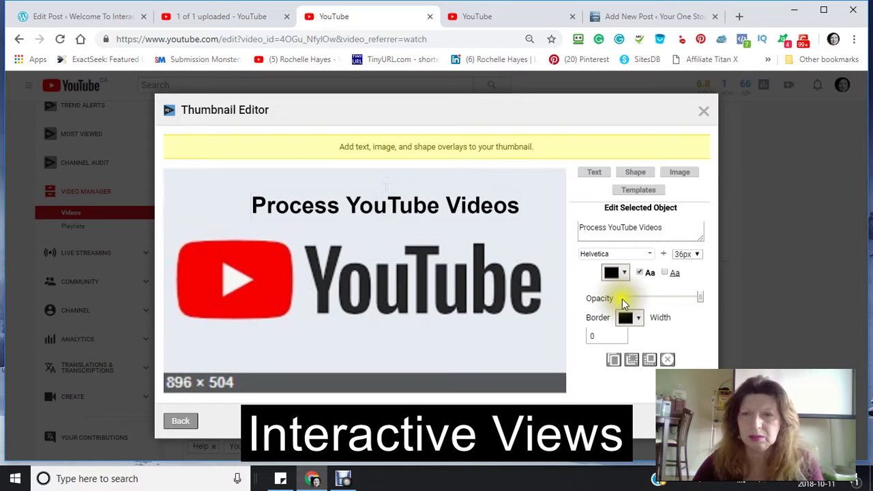
Change the title text's font to Verdana and reposition it centred above the YouTube wordmark.
{"action": "left_click", "coordinate": [652, 255]}
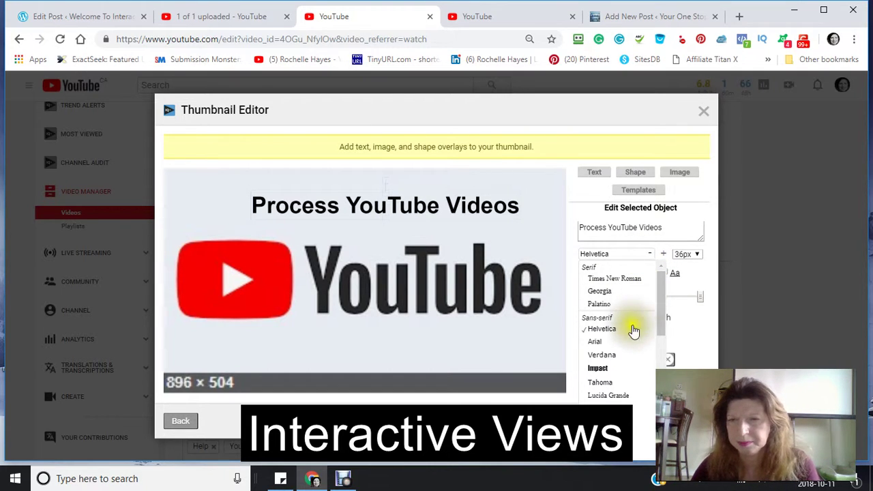
{"action": "left_click", "coordinate": [612, 357]}
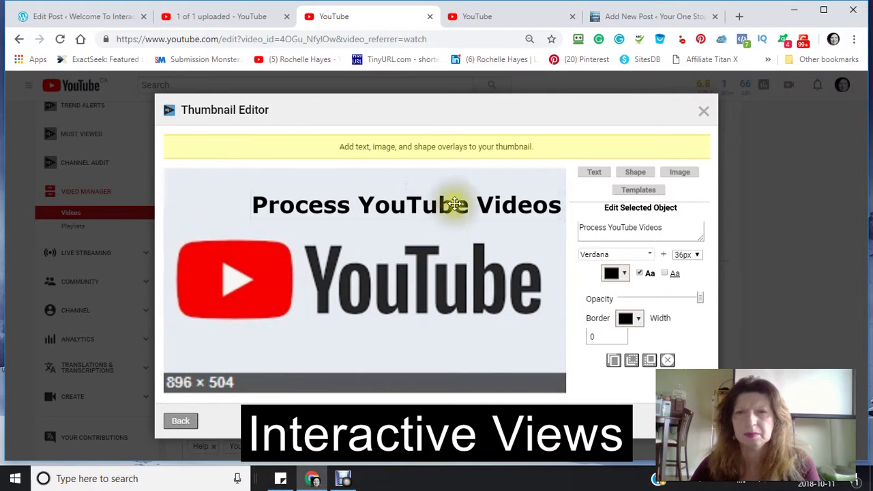
{"action": "left_click_drag", "start_coordinate": [454, 205], "coordinate": [431, 213]}
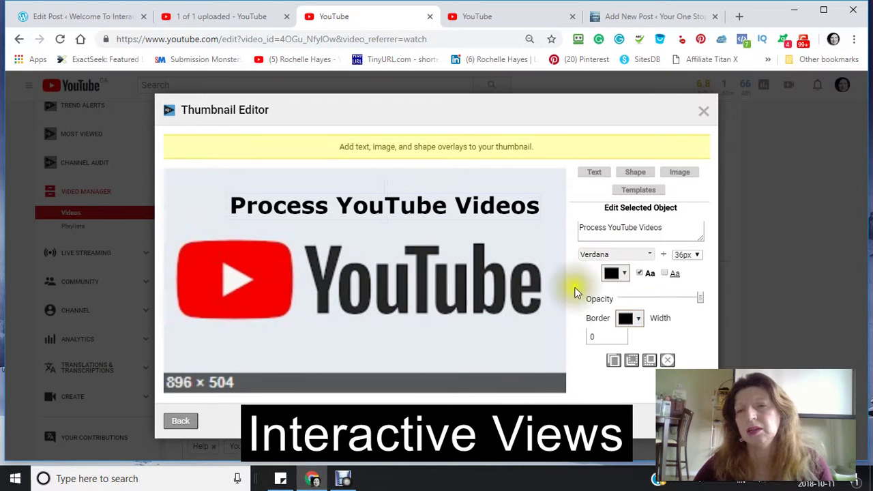
Add a second overlay text reading "Step By Step" and place it below the YouTube logo.
{"action": "left_click", "coordinate": [360, 351]}
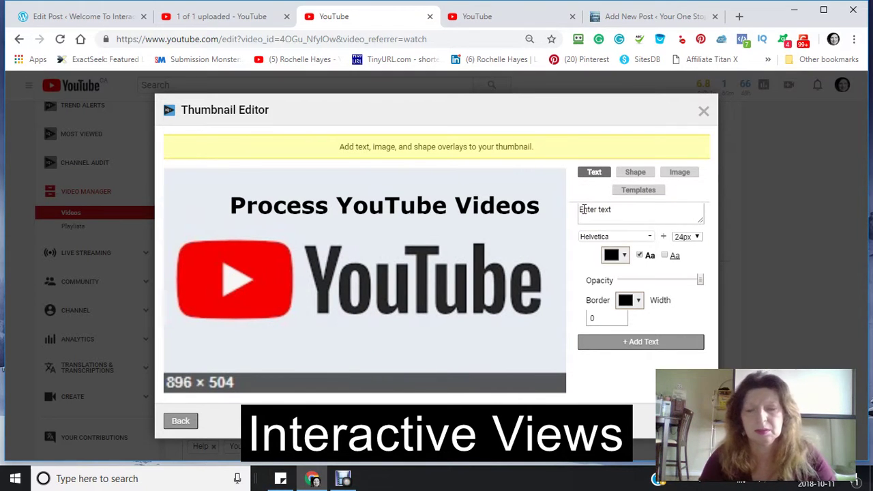
{"action": "left_click", "coordinate": [604, 208]}
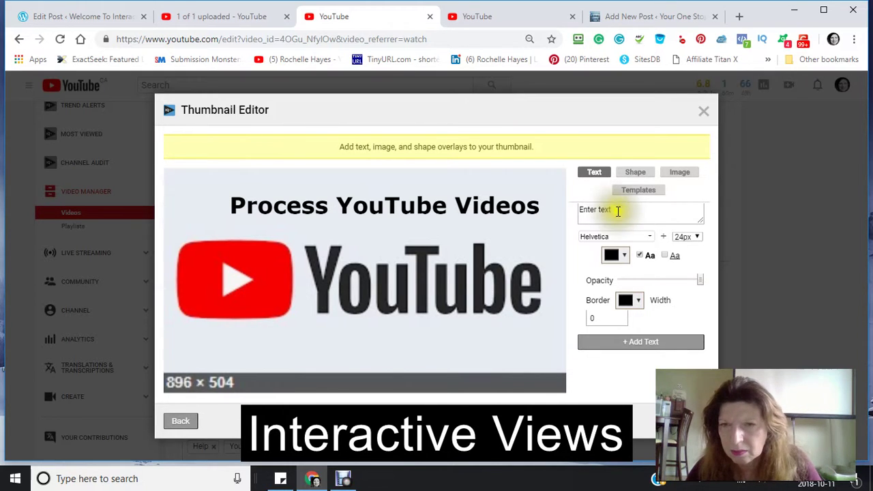
{"action": "left_click", "coordinate": [585, 215]}
{"action": "left_click_drag", "start_coordinate": [617, 208], "coordinate": [575, 209]}
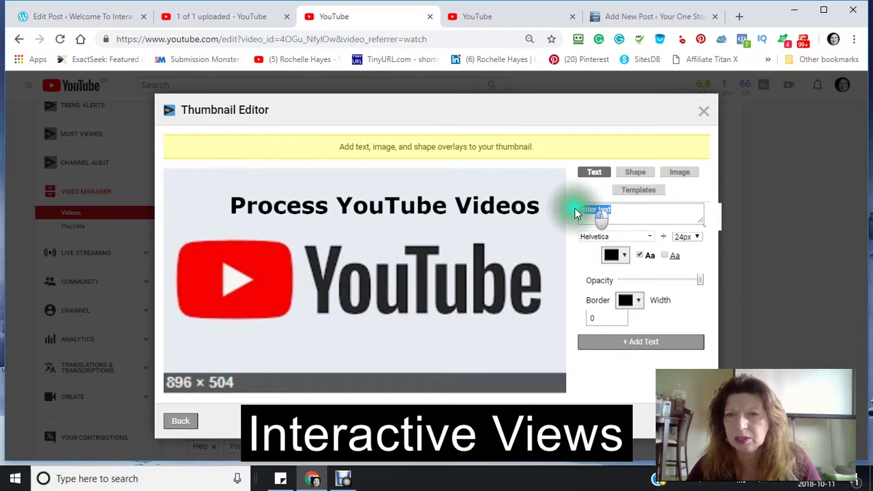
{"action": "type", "text": "Step"}
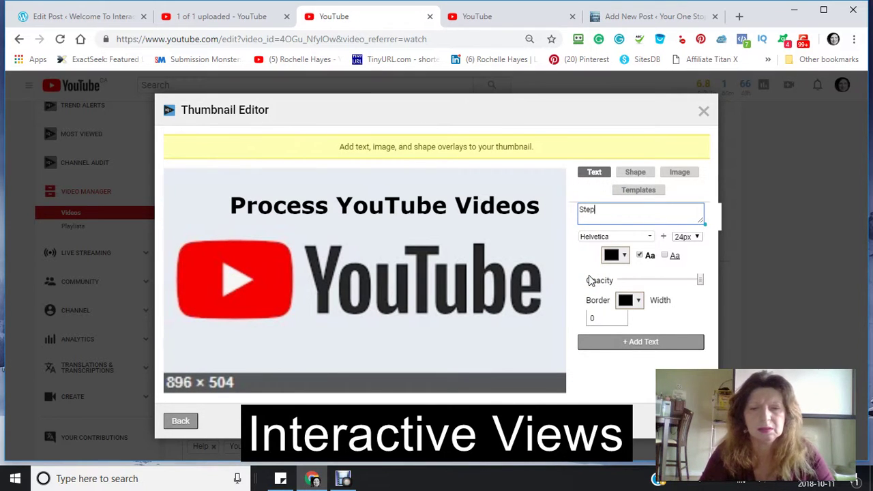
{"action": "type", "text": " By Step"}
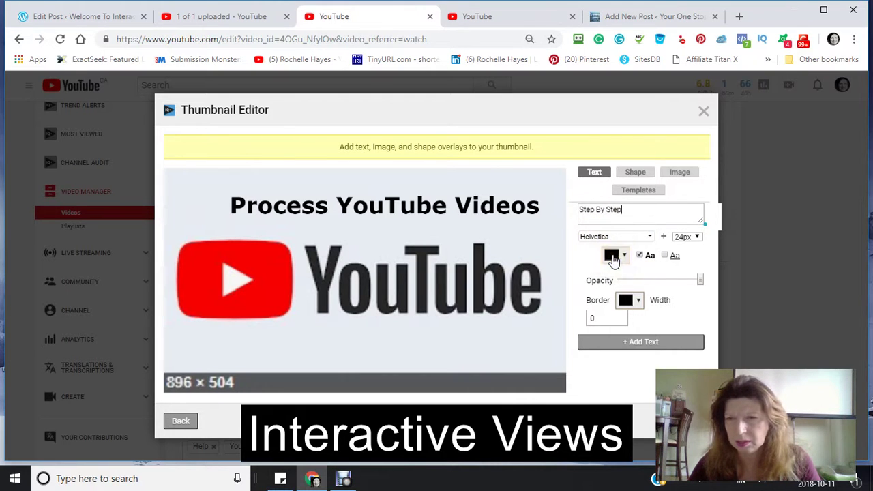
{"action": "left_click", "coordinate": [644, 348]}
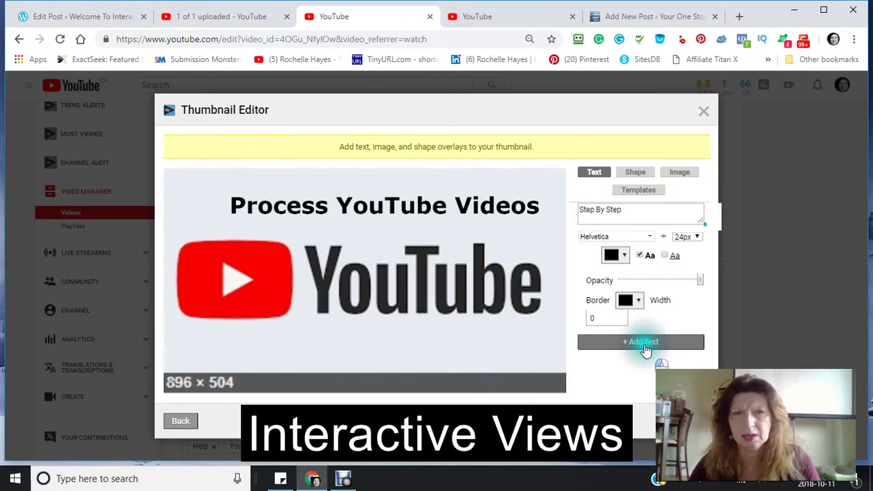
{"action": "left_click", "coordinate": [216, 184]}
{"action": "left_click_drag", "start_coordinate": [217, 185], "coordinate": [322, 347]}
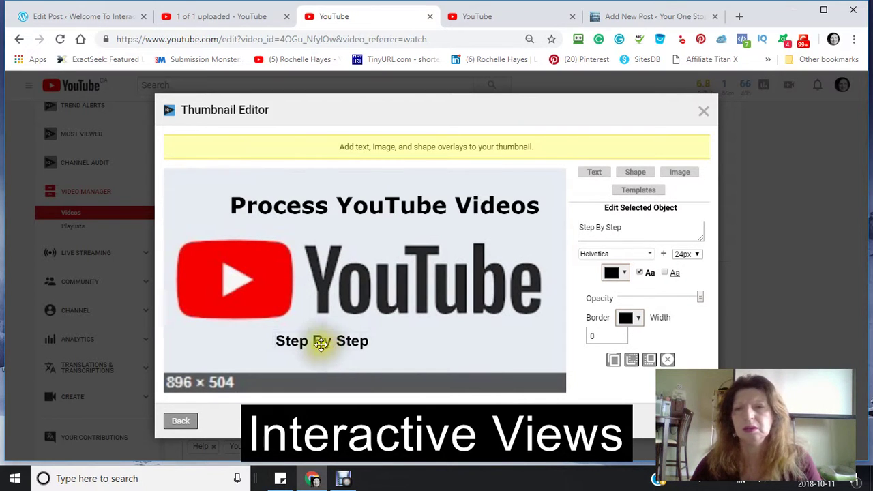
Set the "Step By Step" text's size to 30px and shift it slightly left beneath the logo.
{"action": "left_click", "coordinate": [702, 256]}
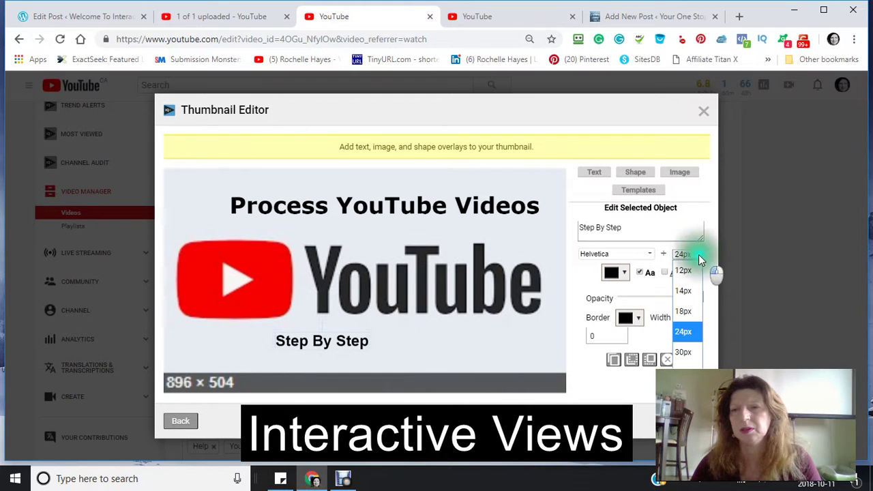
{"action": "left_click", "coordinate": [689, 353]}
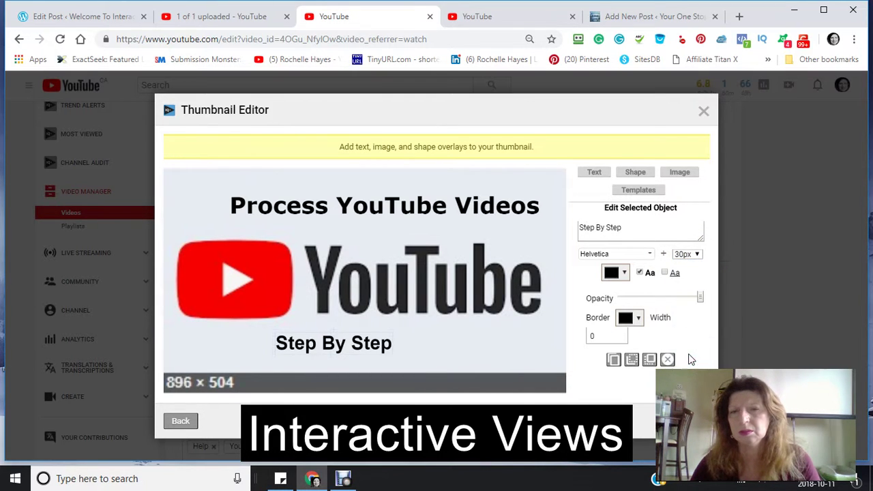
{"action": "left_click_drag", "start_coordinate": [370, 351], "coordinate": [348, 353]}
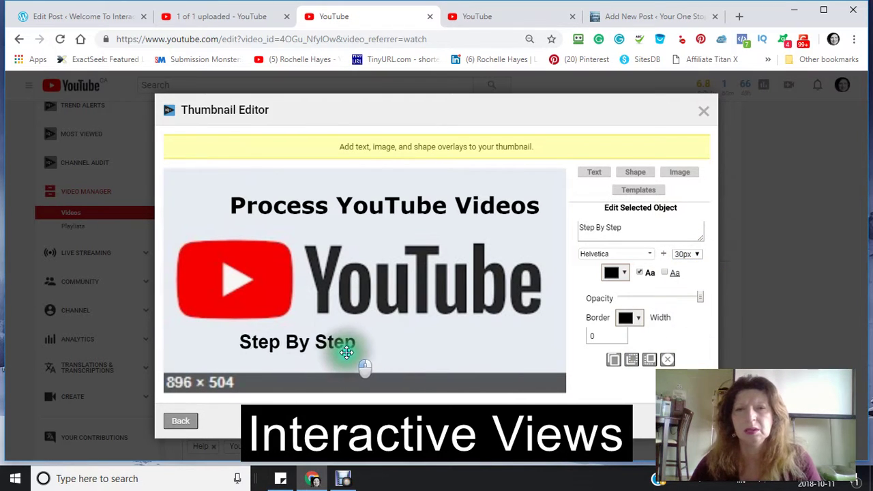
Add a third overlay text reading "Easy" to the thumbnail.
{"action": "left_click", "coordinate": [394, 346]}
{"action": "left_click_drag", "start_coordinate": [614, 210], "coordinate": [556, 213]}
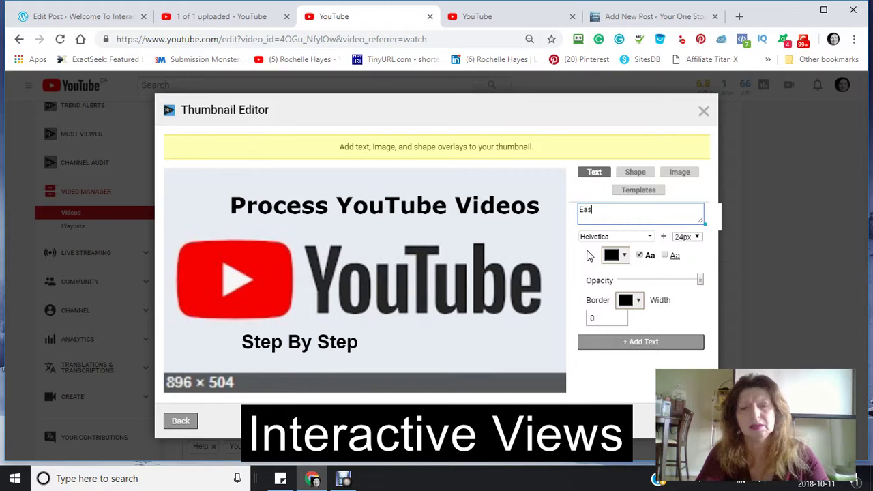
{"action": "left_click", "coordinate": [570, 224]}
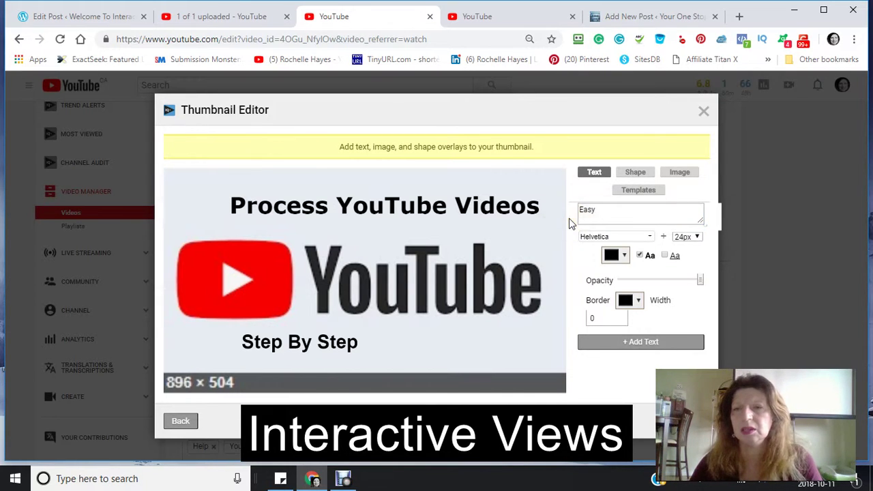
{"action": "left_click", "coordinate": [636, 344]}
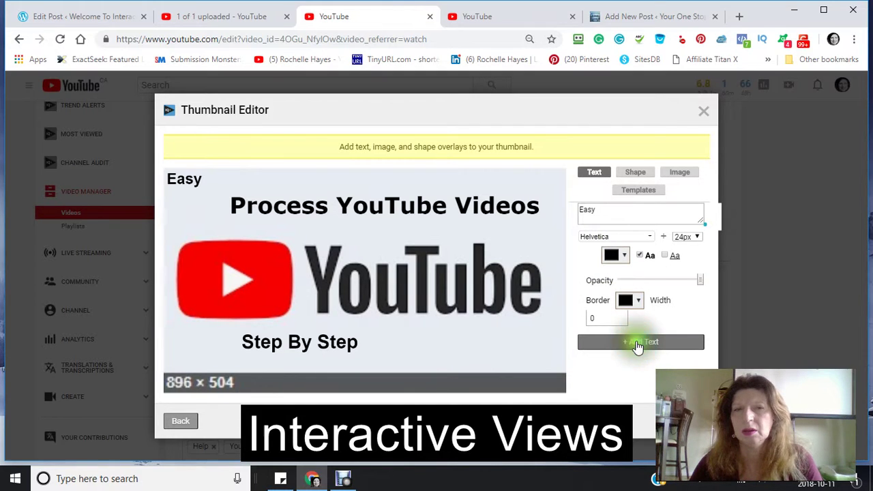
Place the "Easy" text to the right of "Step By Step" below the YouTube wordmark and colour it red.
{"action": "left_click", "coordinate": [196, 185]}
{"action": "left_click_drag", "start_coordinate": [220, 183], "coordinate": [398, 350]}
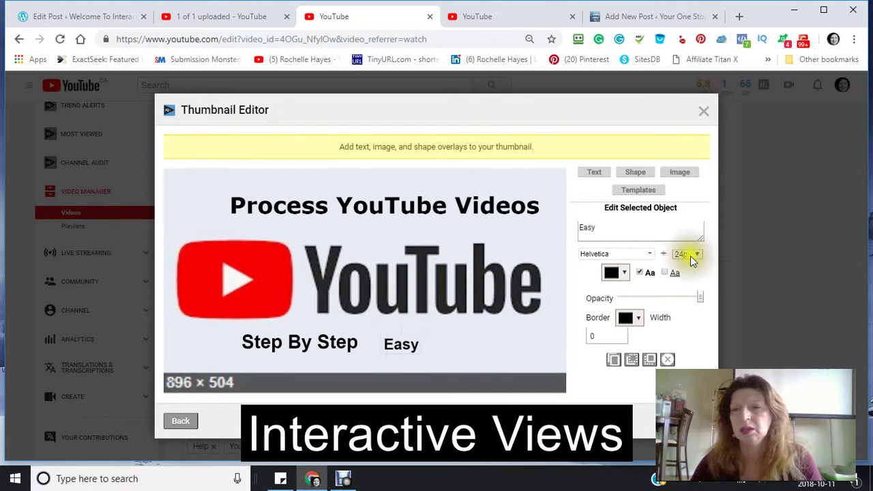
{"action": "left_click", "coordinate": [617, 274]}
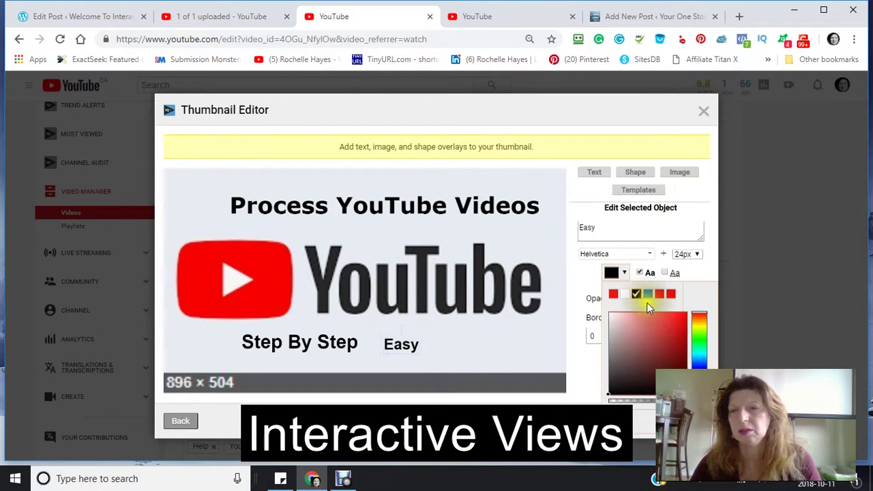
{"action": "left_click", "coordinate": [614, 295]}
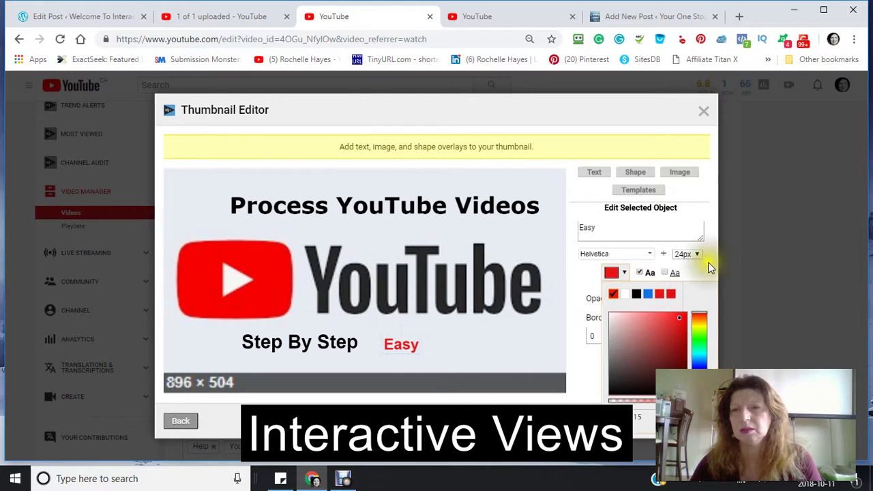
Set the "Easy" text's size to 36px and shift it slightly up and to the right.
{"action": "left_click", "coordinate": [686, 255]}
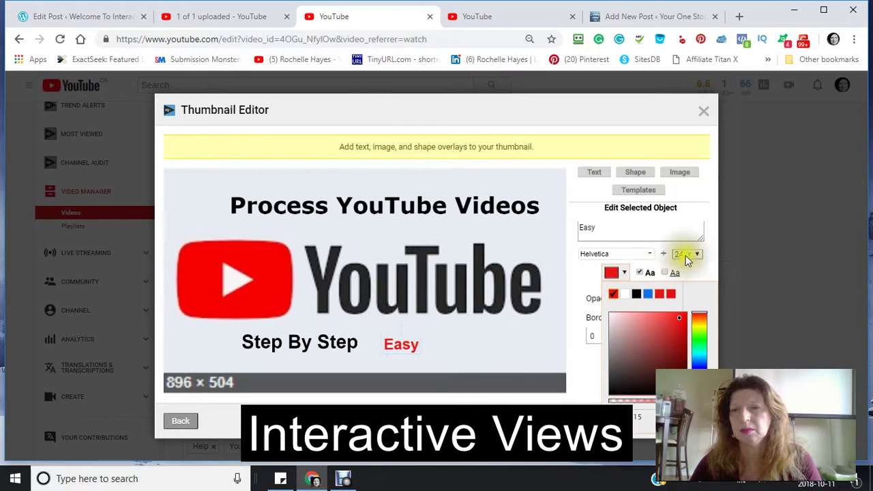
{"action": "left_click", "coordinate": [705, 274]}
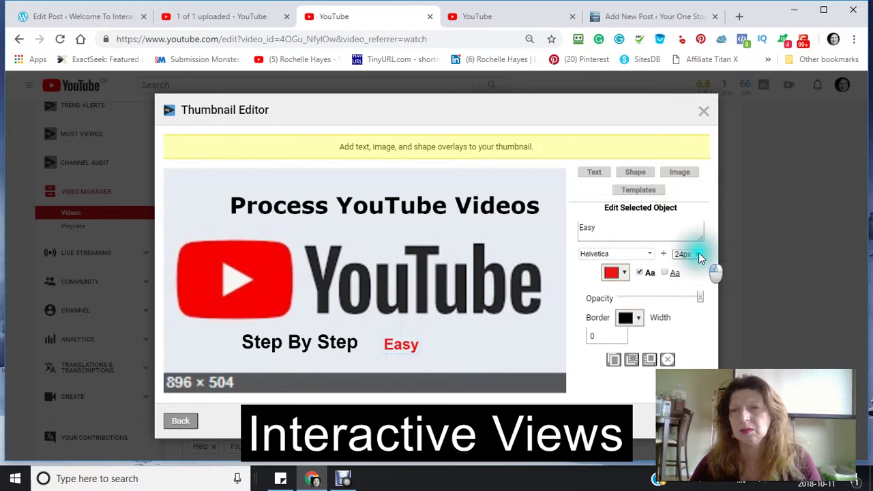
{"action": "left_click", "coordinate": [697, 255]}
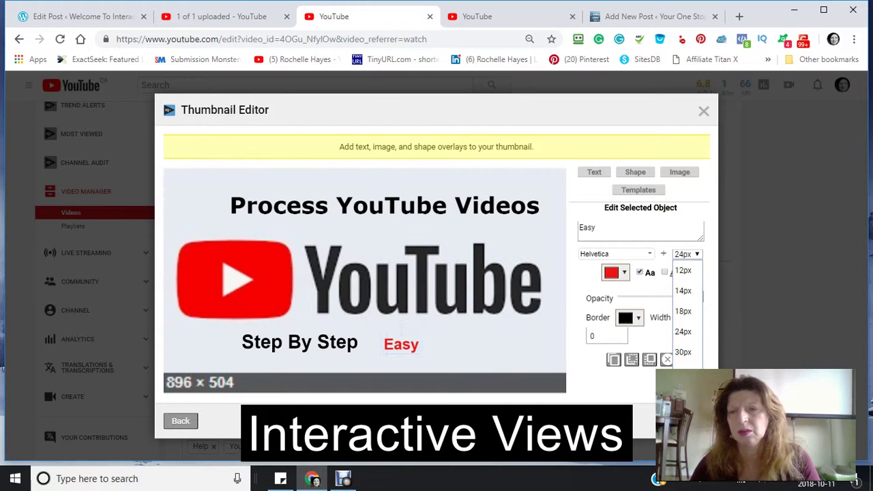
{"action": "left_click", "coordinate": [687, 366]}
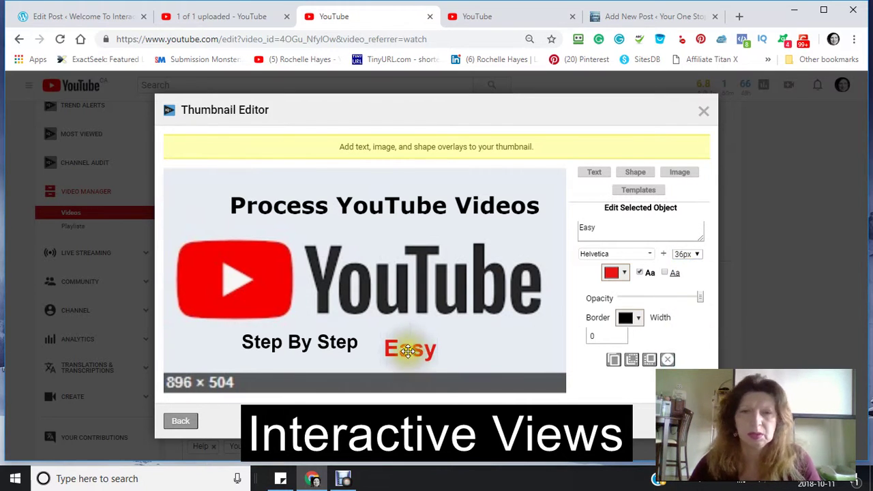
{"action": "mouse_move", "coordinate": [423, 358]}
{"action": "left_mouse_down"}
{"action": "mouse_move", "coordinate": [415, 333]}
{"action": "mouse_move", "coordinate": [430, 351]}
{"action": "left_mouse_up"}
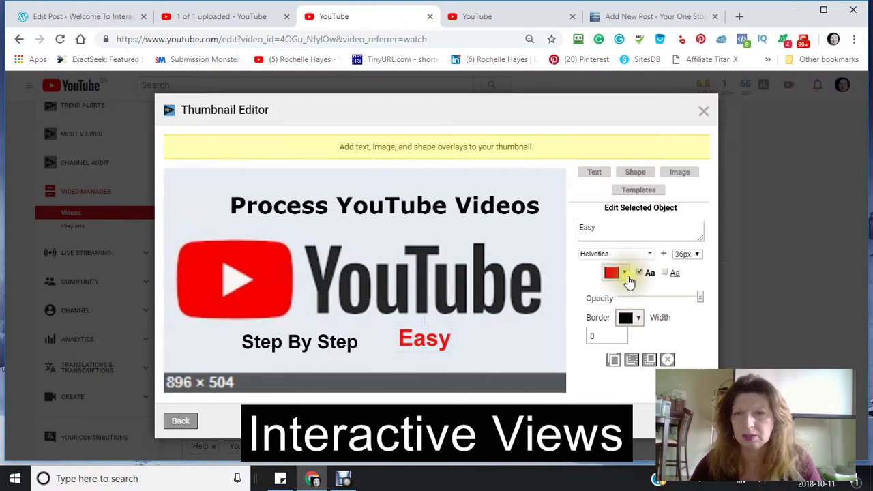
Change the "Easy" text's colour to a slightly brighter red.
{"action": "left_click", "coordinate": [624, 274]}
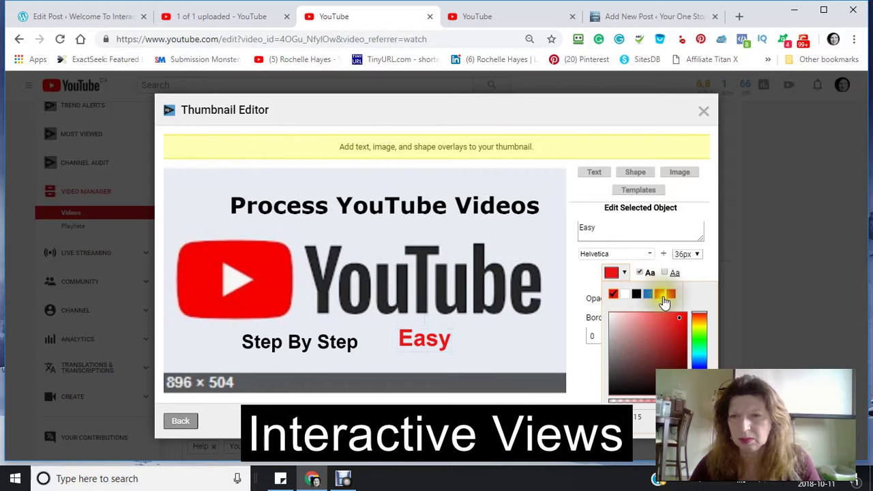
{"action": "left_click", "coordinate": [661, 295]}
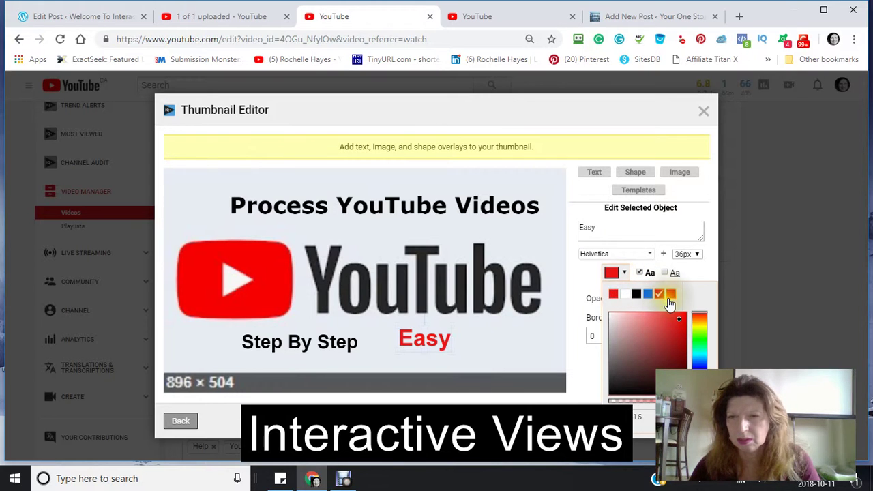
{"action": "left_click", "coordinate": [680, 333]}
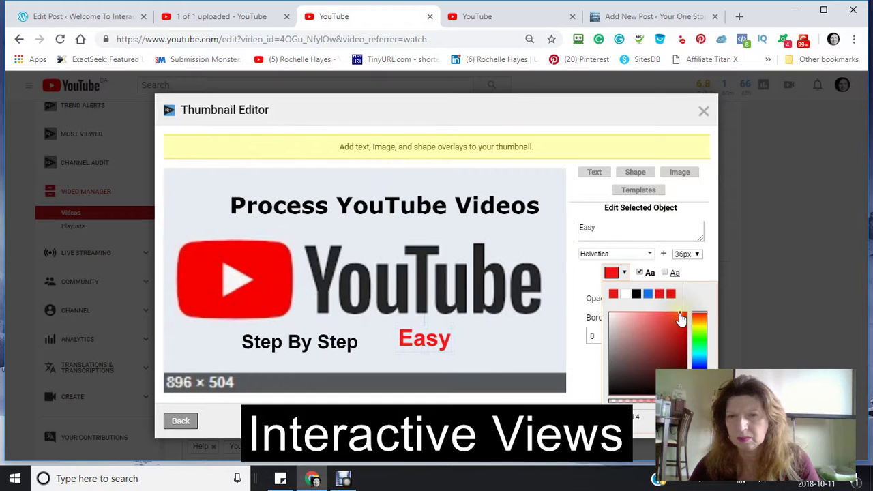
{"action": "left_click", "coordinate": [578, 366]}
Swap the two lower texts so "Easy" sits left of "Step By Step" beneath the YouTube logo.
{"action": "left_click_drag", "start_coordinate": [426, 339], "coordinate": [217, 346]}
{"action": "left_click_drag", "start_coordinate": [312, 343], "coordinate": [429, 356]}
{"action": "left_click_drag", "start_coordinate": [215, 350], "coordinate": [312, 362]}
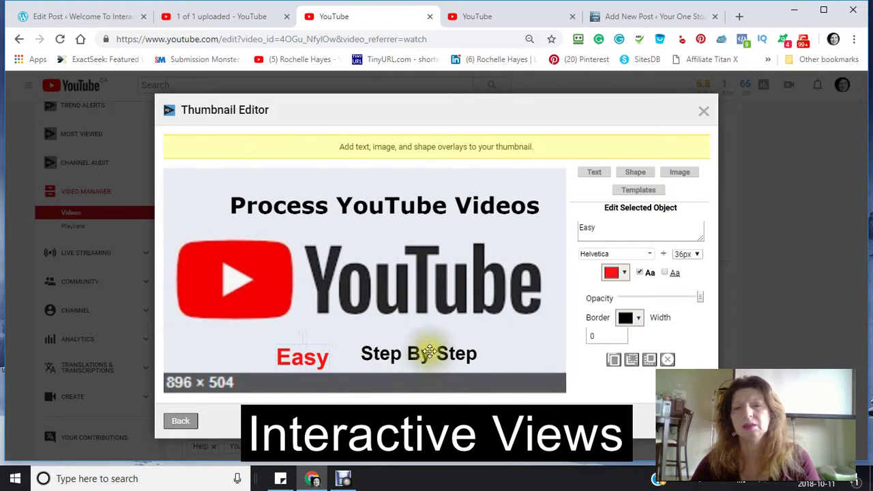
{"action": "left_click_drag", "start_coordinate": [430, 357], "coordinate": [404, 346]}
{"action": "left_click_drag", "start_coordinate": [292, 357], "coordinate": [286, 338]}
{"action": "mouse_move", "coordinate": [400, 350]}
{"action": "left_mouse_down"}
{"action": "mouse_move", "coordinate": [365, 356]}
{"action": "mouse_move", "coordinate": [387, 354]}
{"action": "left_mouse_up"}
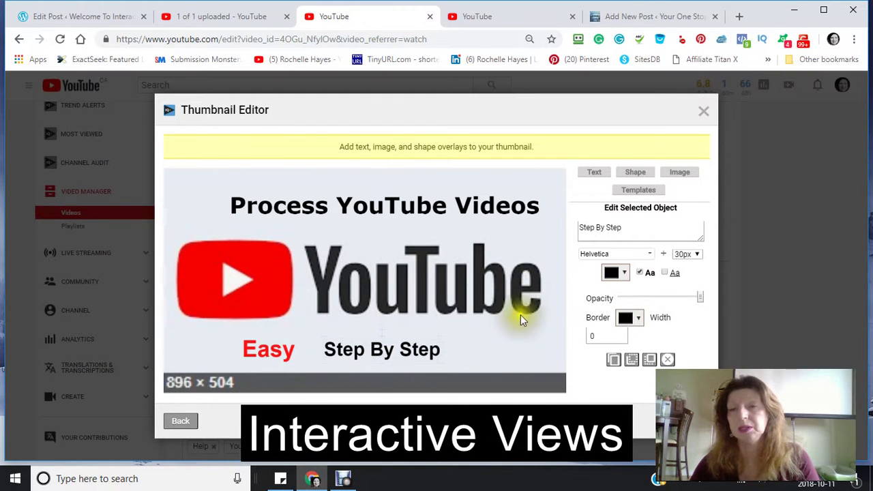
Replace the "Step By Step" text with "English" and nudge it slightly to the right.
{"action": "left_click_drag", "start_coordinate": [630, 227], "coordinate": [579, 227]}
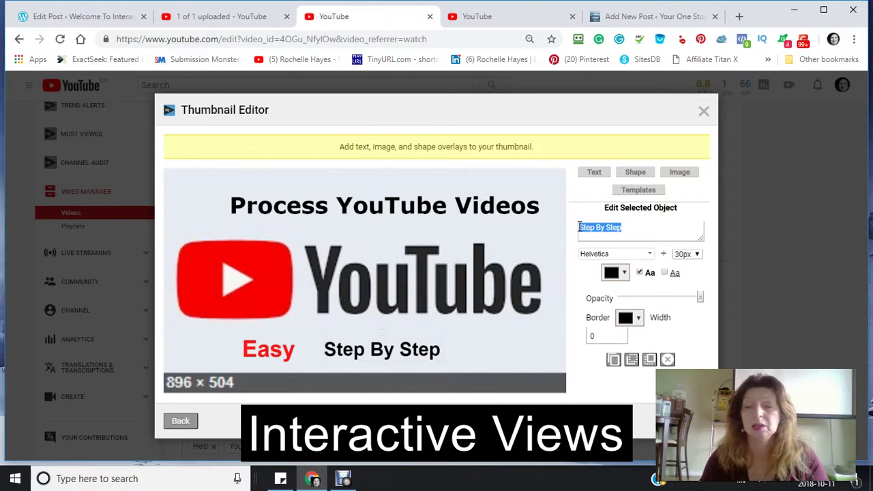
{"action": "type", "text": "E"}
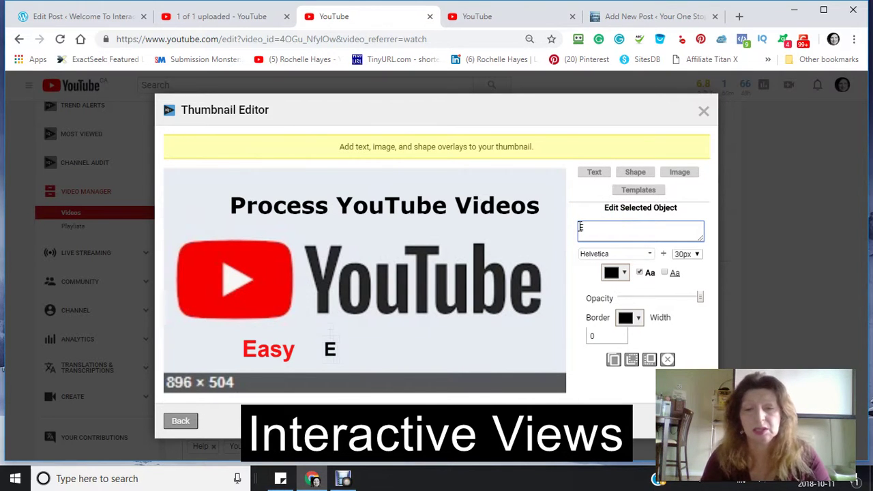
{"action": "type", "text": "nglish"}
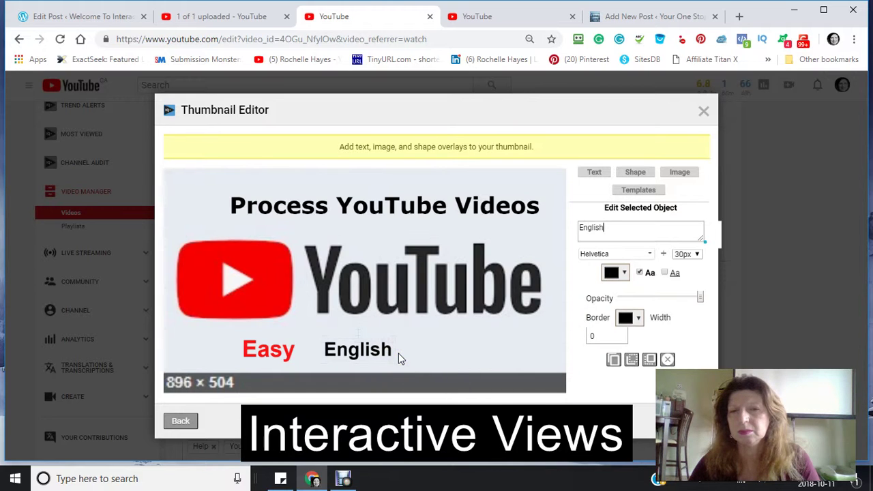
{"action": "left_click", "coordinate": [343, 351]}
{"action": "mouse_move", "coordinate": [343, 351]}
{"action": "left_mouse_down"}
{"action": "mouse_move", "coordinate": [401, 343]}
{"action": "mouse_move", "coordinate": [345, 350]}
{"action": "left_mouse_up"}
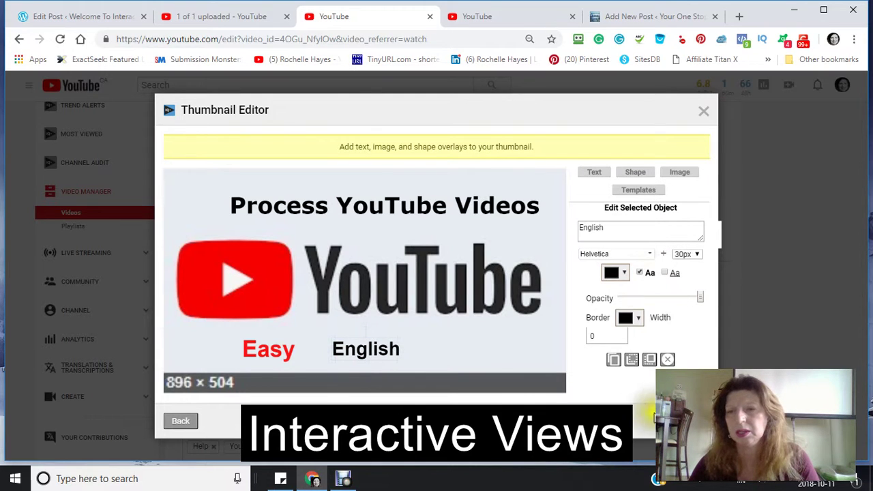
Add a new overlay text reading "Step By Step" to the thumbnail.
{"action": "left_click", "coordinate": [441, 354]}
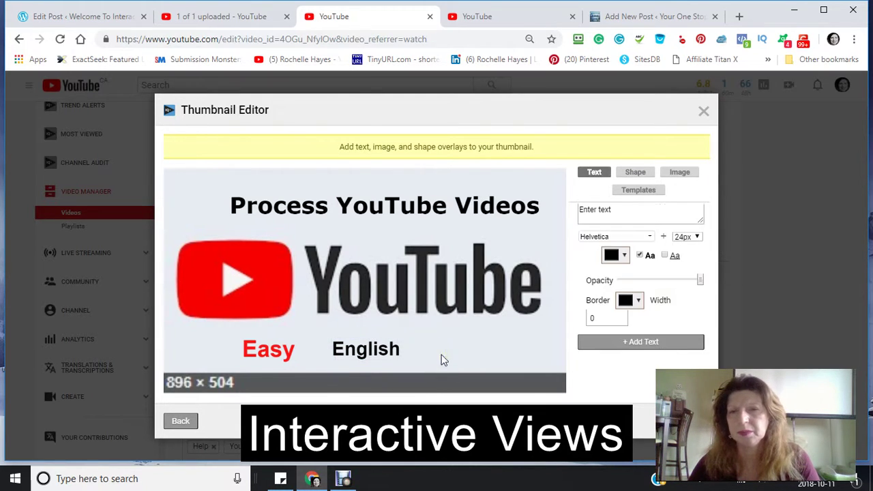
{"action": "left_click_drag", "start_coordinate": [614, 211], "coordinate": [579, 210]}
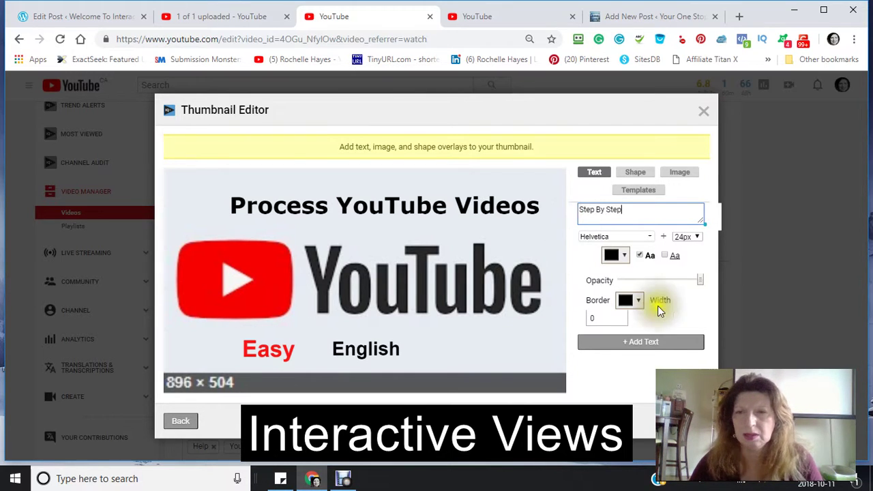
{"action": "left_click", "coordinate": [634, 343]}
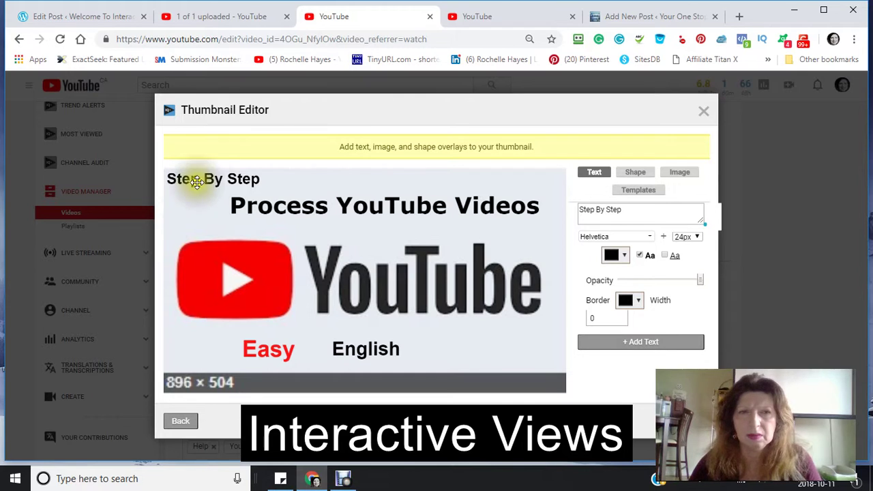
Arrange the lower texts in one row: "Easy" first, "Step By Step" in the middle and "English" at the right.
{"action": "left_click_drag", "start_coordinate": [214, 175], "coordinate": [471, 336]}
{"action": "left_click", "coordinate": [357, 336]}
{"action": "left_click_drag", "start_coordinate": [391, 345], "coordinate": [396, 344]}
{"action": "left_click_drag", "start_coordinate": [280, 363], "coordinate": [270, 363]}
{"action": "left_click_drag", "start_coordinate": [486, 333], "coordinate": [495, 345]}
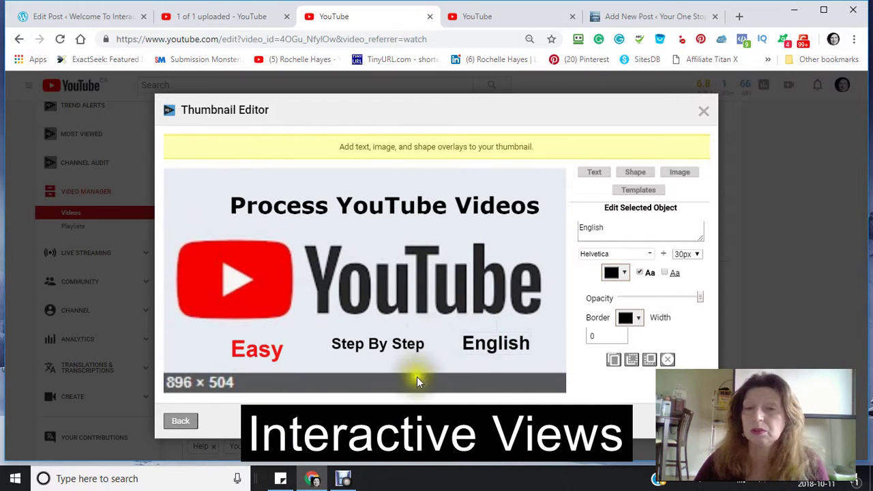
Set the "Step By Step" text's size to 30px and line it up with "English" in the bottom row.
{"action": "left_click_drag", "start_coordinate": [396, 345], "coordinate": [397, 347]}
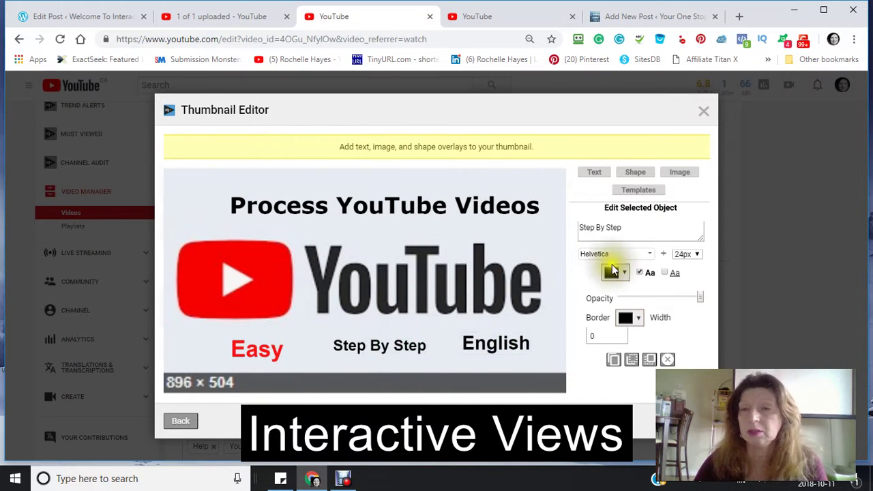
{"action": "left_click", "coordinate": [698, 254]}
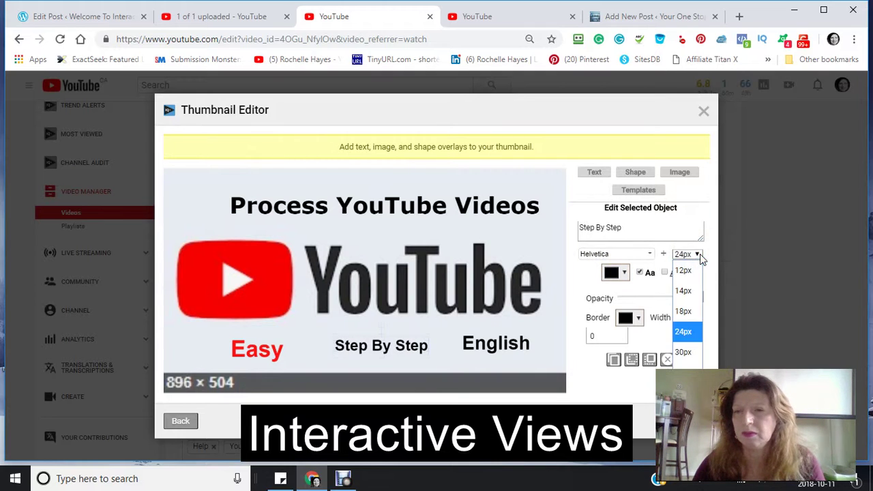
{"action": "left_click", "coordinate": [685, 352]}
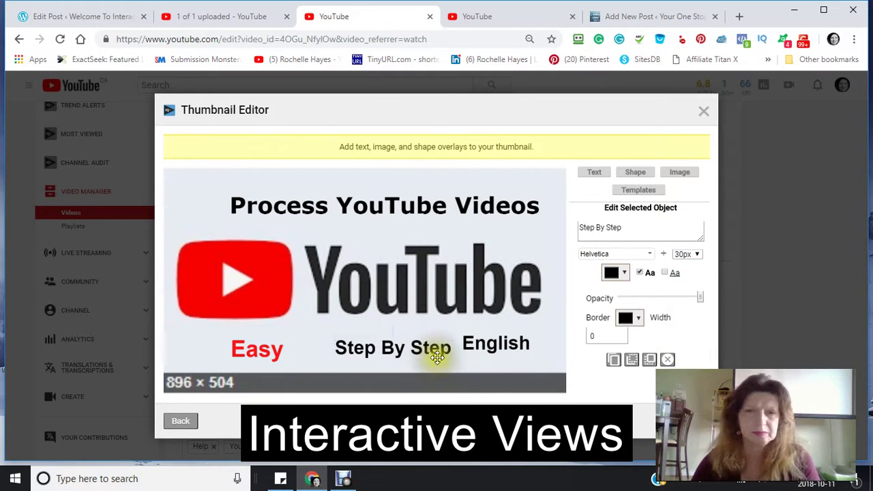
{"action": "left_click_drag", "start_coordinate": [432, 354], "coordinate": [420, 354]}
{"action": "mouse_move", "coordinate": [490, 339]}
{"action": "left_mouse_down"}
{"action": "mouse_move", "coordinate": [503, 347]}
{"action": "mouse_move", "coordinate": [484, 351]}
{"action": "left_mouse_up"}
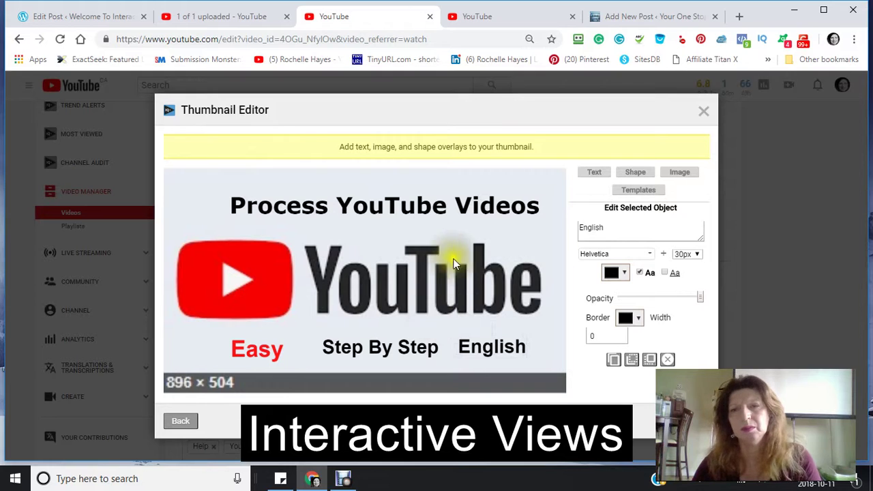
Bring "Easy" and "Step By Step" closer together and move "English" above the right end of the YouTube wordmark.
{"action": "left_click", "coordinate": [264, 350]}
{"action": "mouse_move", "coordinate": [269, 362]}
{"action": "left_mouse_down"}
{"action": "mouse_move", "coordinate": [372, 258]}
{"action": "mouse_move", "coordinate": [353, 296]}
{"action": "mouse_move", "coordinate": [278, 357]}
{"action": "mouse_move", "coordinate": [275, 350]}
{"action": "left_mouse_up"}
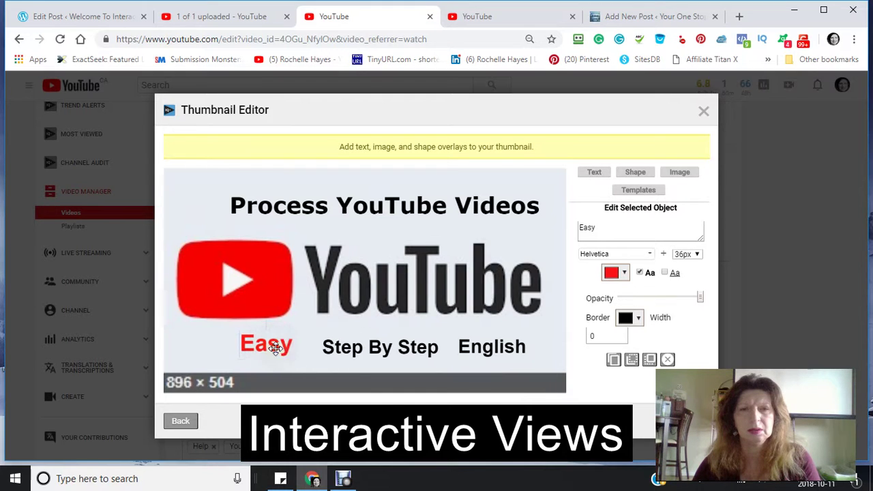
{"action": "mouse_move", "coordinate": [382, 349]}
{"action": "left_mouse_down"}
{"action": "mouse_move", "coordinate": [355, 345]}
{"action": "mouse_move", "coordinate": [366, 346]}
{"action": "left_mouse_up"}
{"action": "left_click_drag", "start_coordinate": [480, 349], "coordinate": [518, 247]}
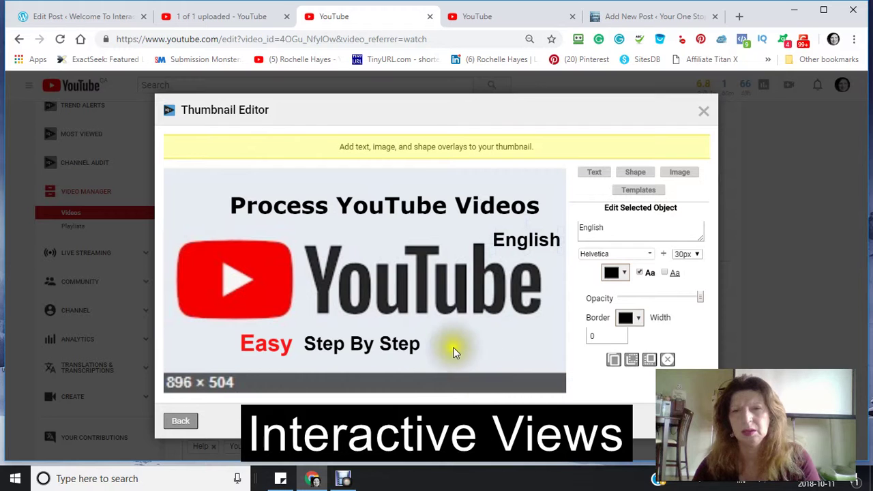
Add a bell emoji to the thumbnail and place it to the right of "Step By Step".
{"action": "left_click", "coordinate": [678, 173]}
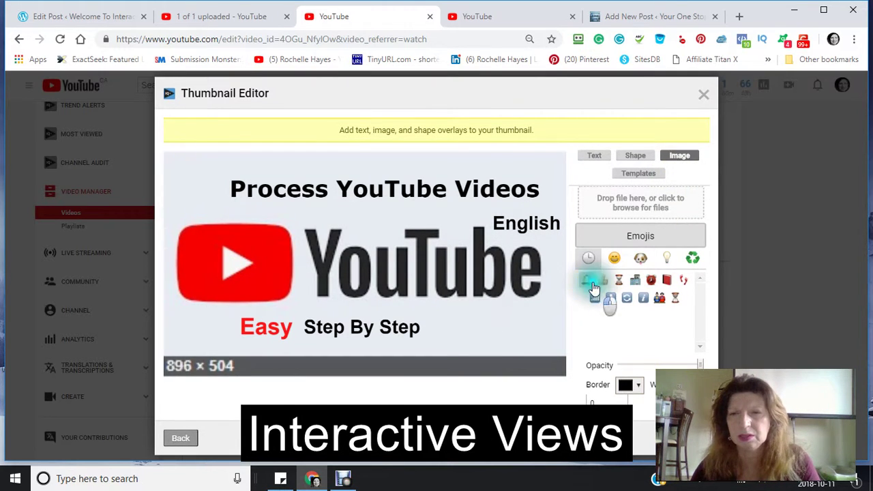
{"action": "left_click", "coordinate": [586, 281]}
{"action": "left_click_drag", "start_coordinate": [197, 182], "coordinate": [465, 347]}
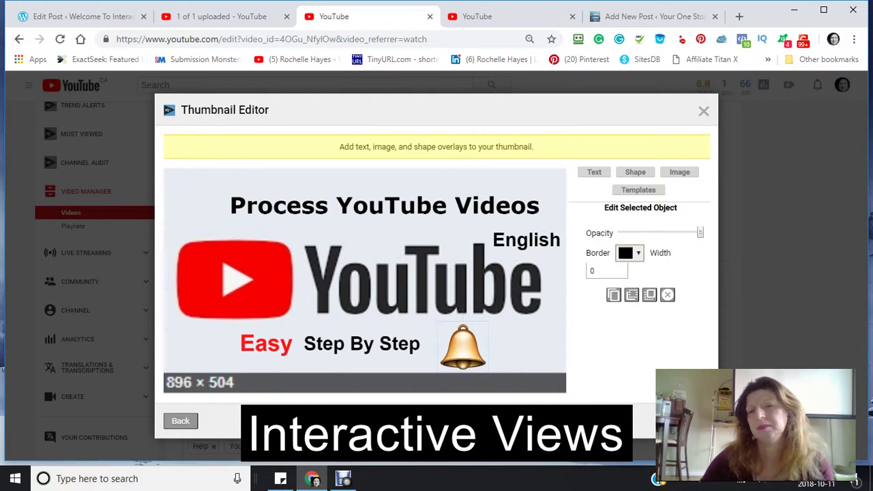
{"action": "mouse_move", "coordinate": [471, 345]}
{"action": "left_mouse_down"}
{"action": "mouse_move", "coordinate": [485, 347]}
{"action": "mouse_move", "coordinate": [458, 344]}
{"action": "mouse_move", "coordinate": [463, 349]}
{"action": "left_mouse_up"}
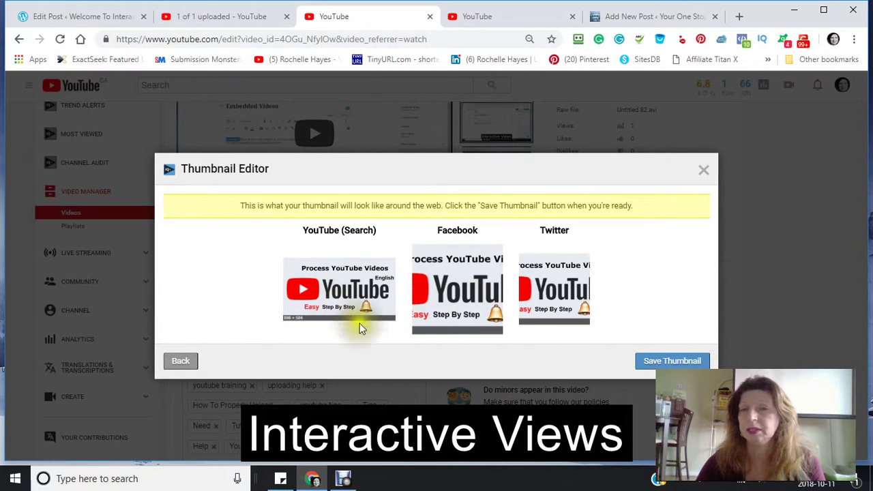
Save the finished thumbnail and close the Thumbnail Editor.
{"action": "left_click", "coordinate": [672, 362]}
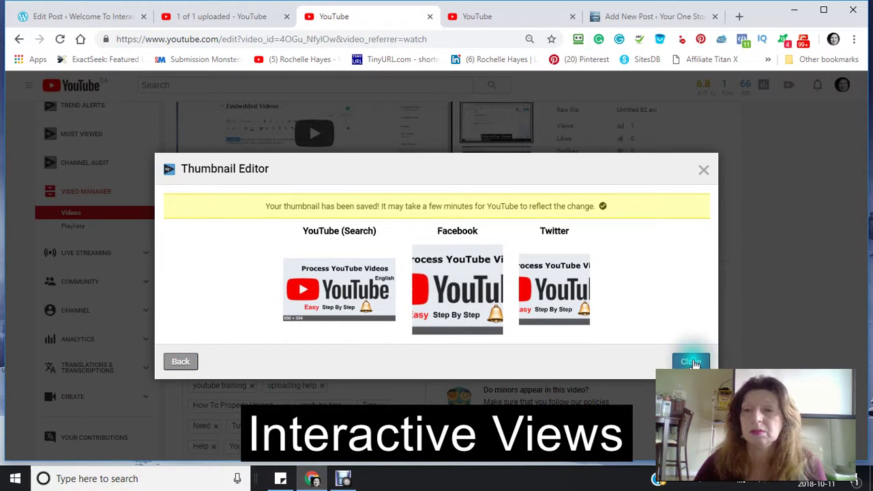
{"action": "left_click", "coordinate": [692, 361]}
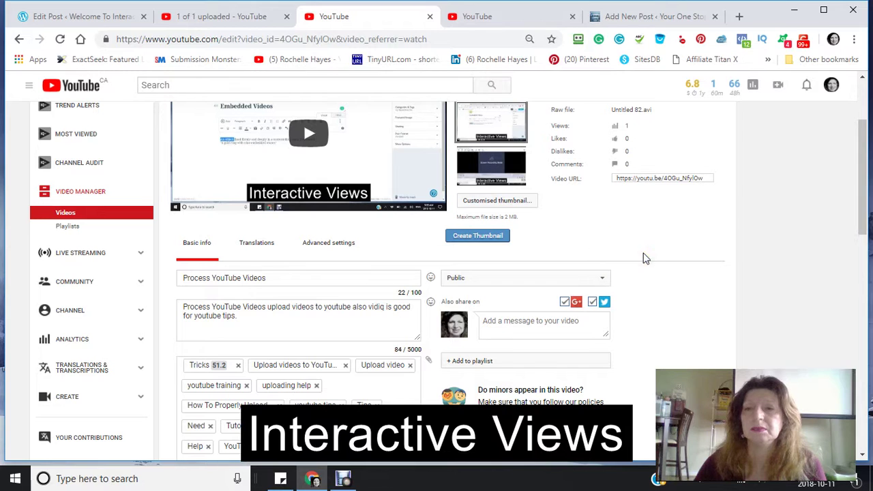
Select the video's URL in the video information section.
{"action": "scroll", "coordinate": [642, 256], "scroll_direction": "up", "scroll_amount": 3}
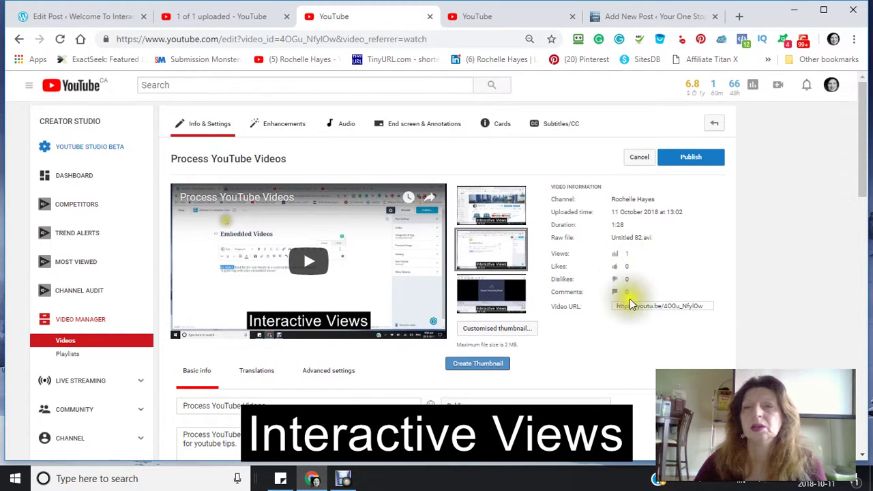
{"action": "scroll", "coordinate": [619, 341], "scroll_direction": "down", "scroll_amount": 1}
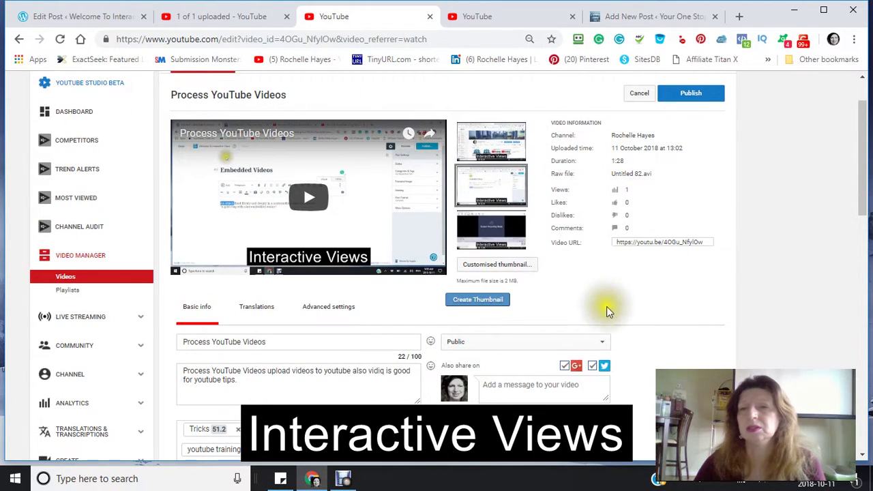
{"action": "left_click", "coordinate": [617, 244]}
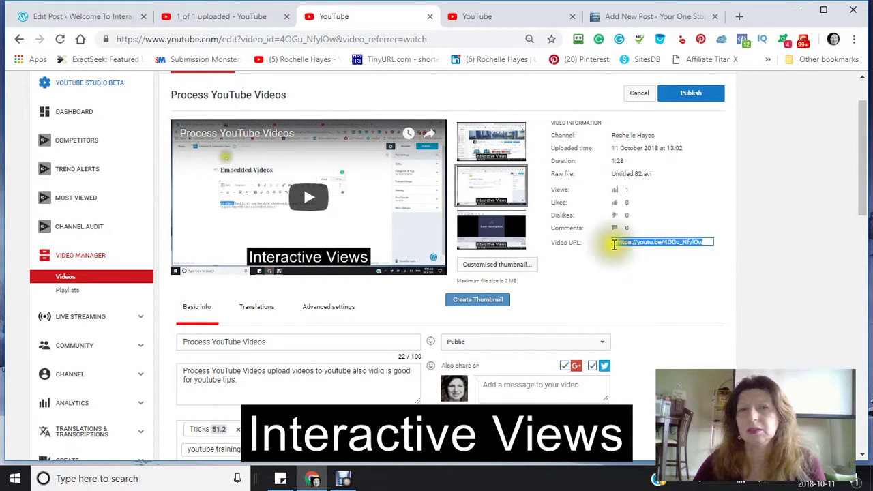
Copy the video's URL and paste it on a new line at the end of the WordPress post's HTML.
{"action": "right_click", "coordinate": [629, 244]}
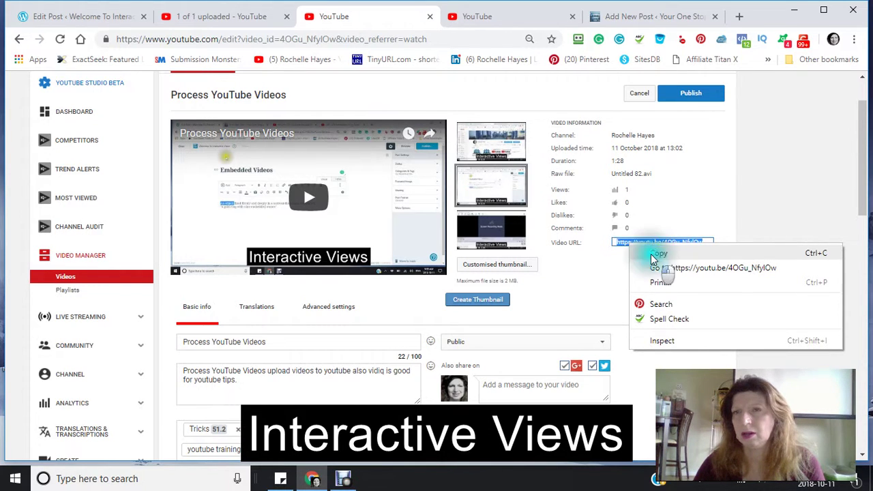
{"action": "left_click", "coordinate": [654, 256]}
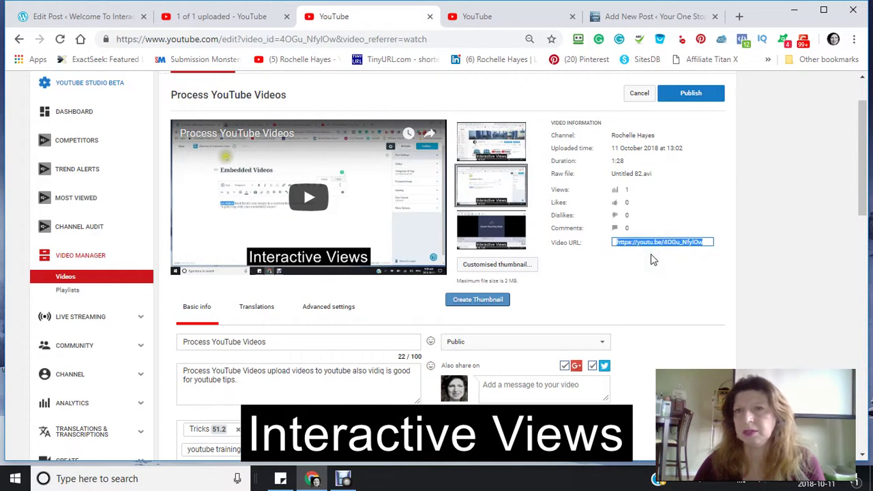
{"action": "left_click", "coordinate": [665, 16]}
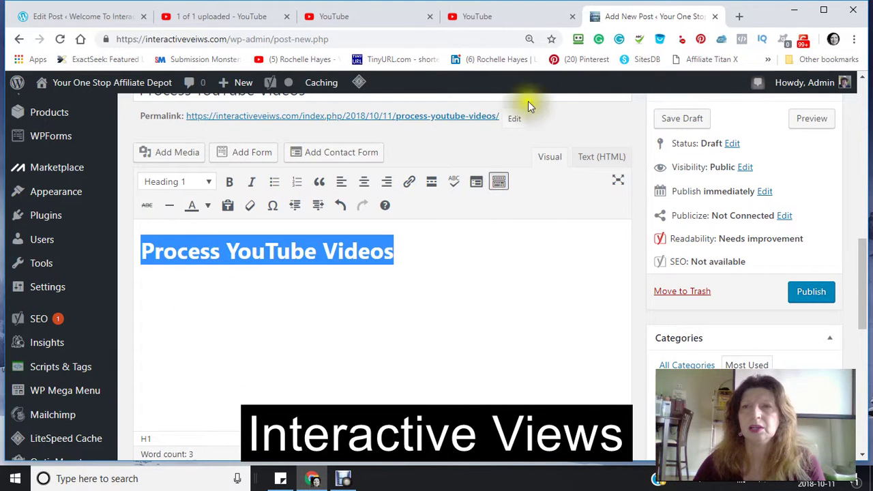
{"action": "left_click", "coordinate": [601, 158]}
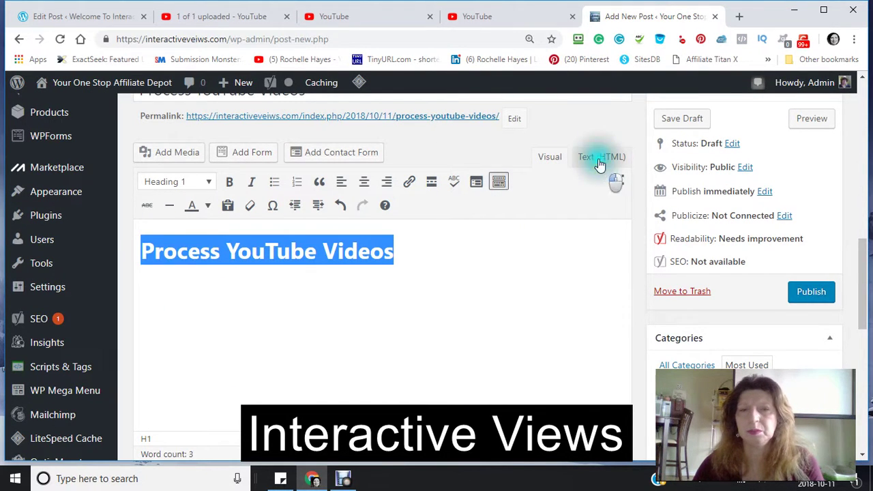
{"action": "left_click", "coordinate": [179, 276]}
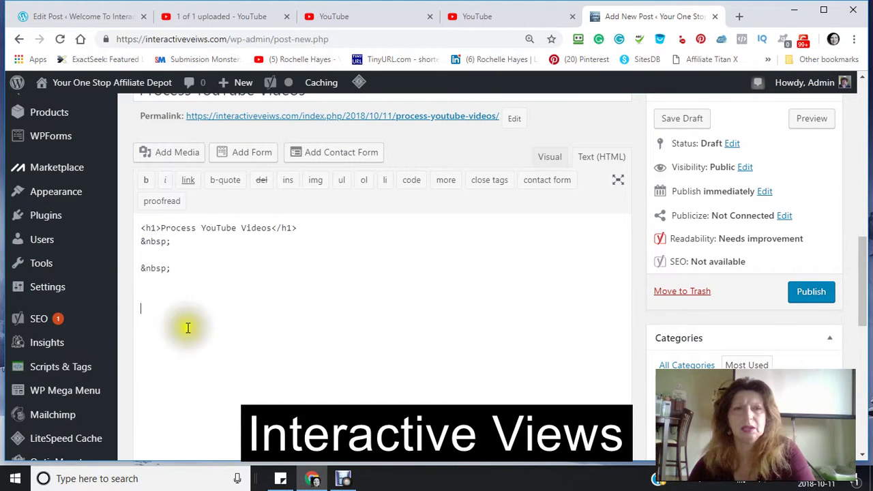
{"action": "right_click", "coordinate": [150, 307]}
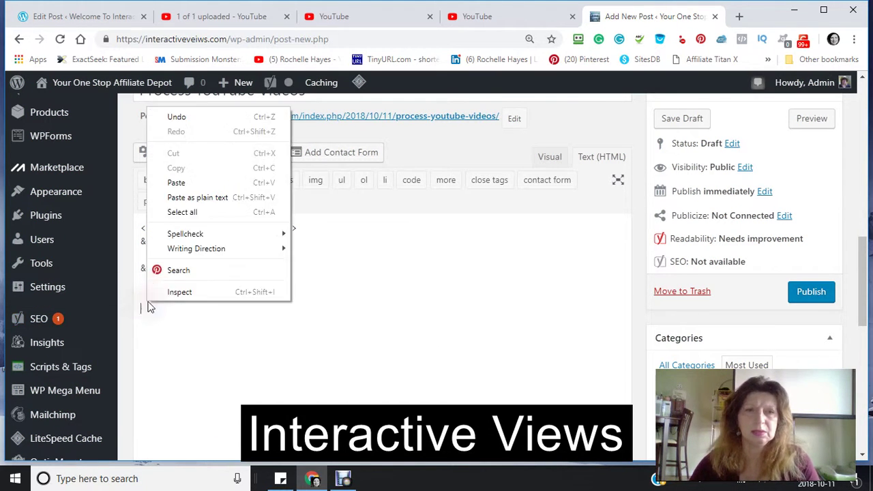
{"action": "left_click", "coordinate": [176, 183]}
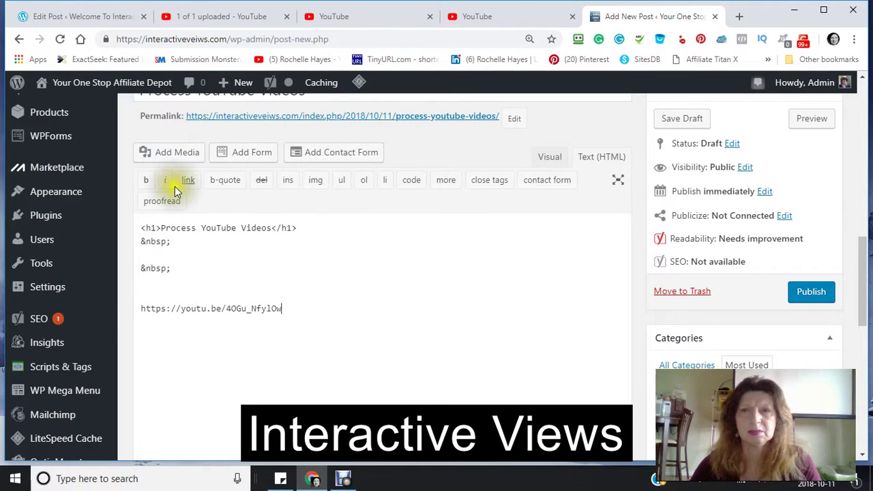
Check how the pasted video URL shows in the post's visual view, and return to the HTML view.
{"action": "left_click", "coordinate": [552, 163]}
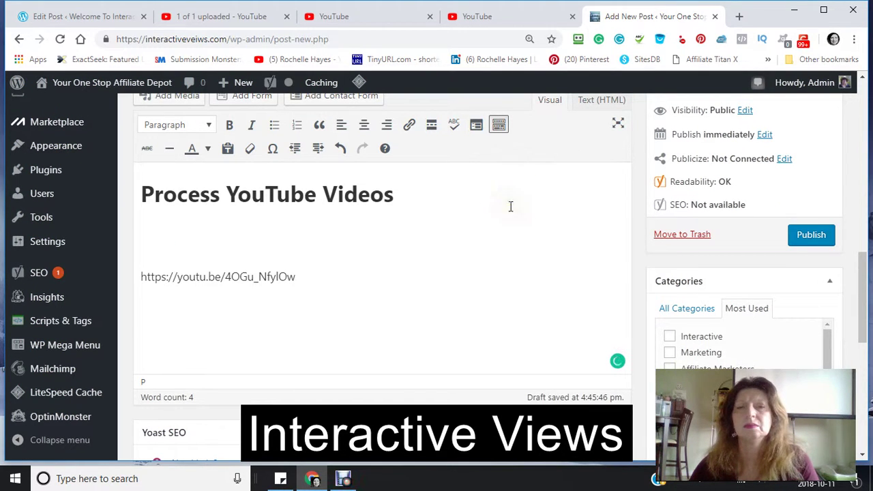
{"action": "scroll", "coordinate": [419, 216], "scroll_direction": "up", "scroll_amount": 2}
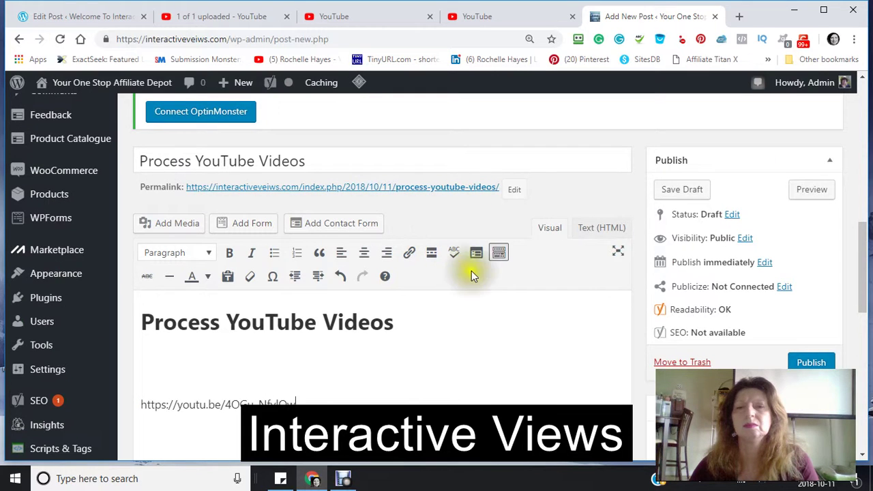
{"action": "left_click", "coordinate": [602, 229]}
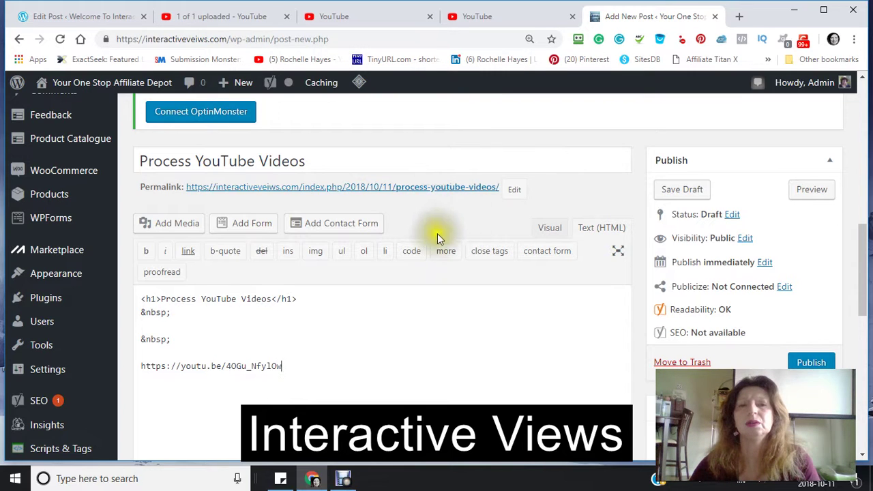
Publish the "Process YouTube Videos" video from its YouTube edit page and from the upload page.
{"action": "left_click", "coordinate": [372, 21]}
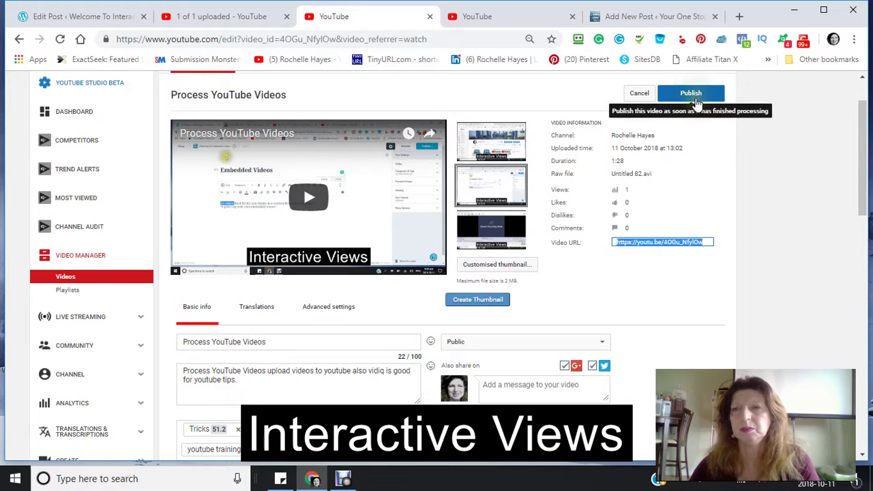
{"action": "left_click", "coordinate": [691, 97]}
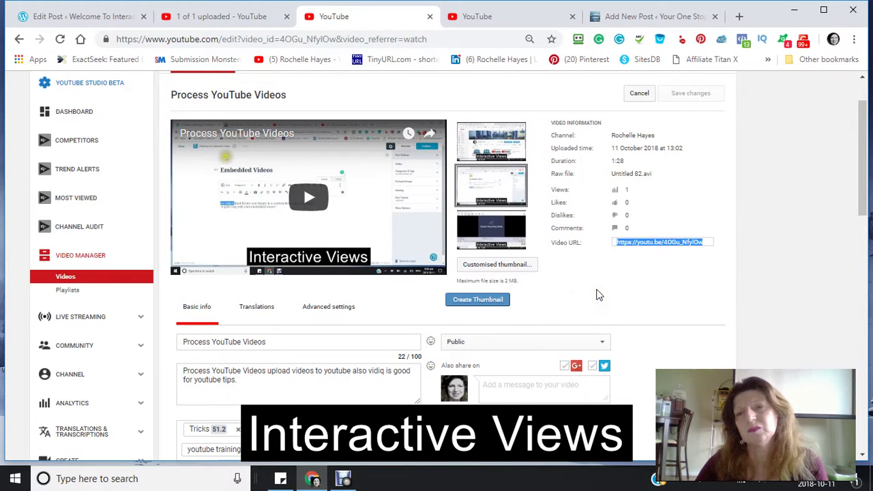
{"action": "scroll", "coordinate": [590, 296], "scroll_direction": "up", "scroll_amount": 1}
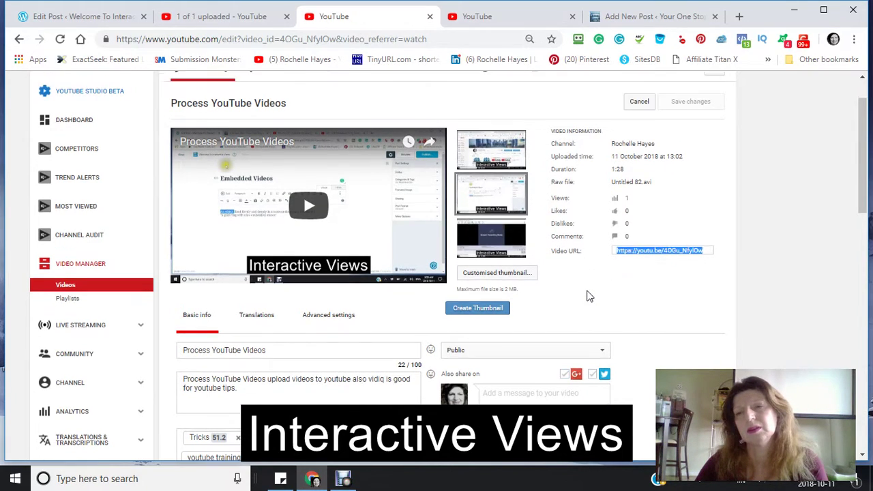
{"action": "scroll", "coordinate": [587, 294], "scroll_direction": "down", "scroll_amount": 1}
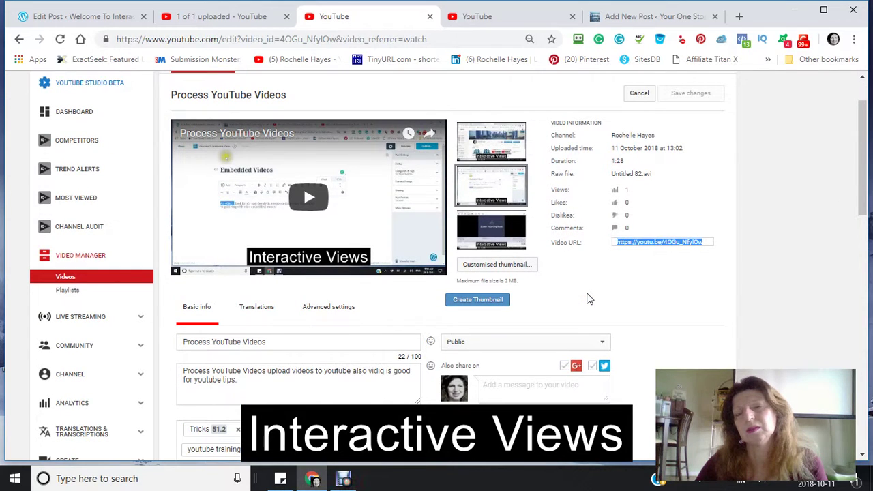
{"action": "scroll", "coordinate": [585, 298], "scroll_direction": "up", "scroll_amount": 1}
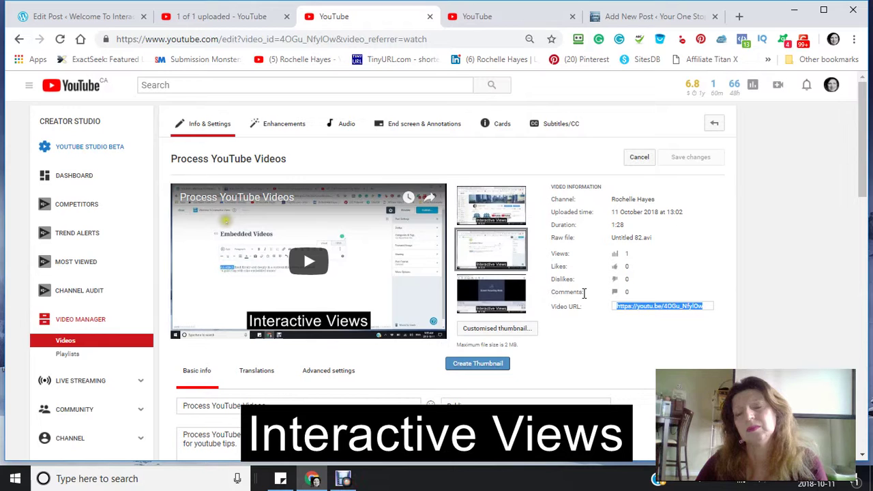
{"action": "left_click", "coordinate": [225, 16]}
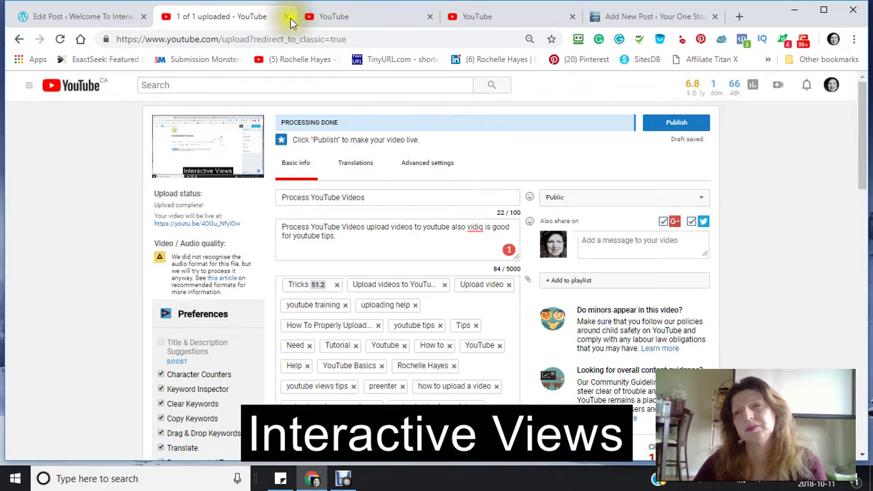
{"action": "left_click", "coordinate": [672, 128]}
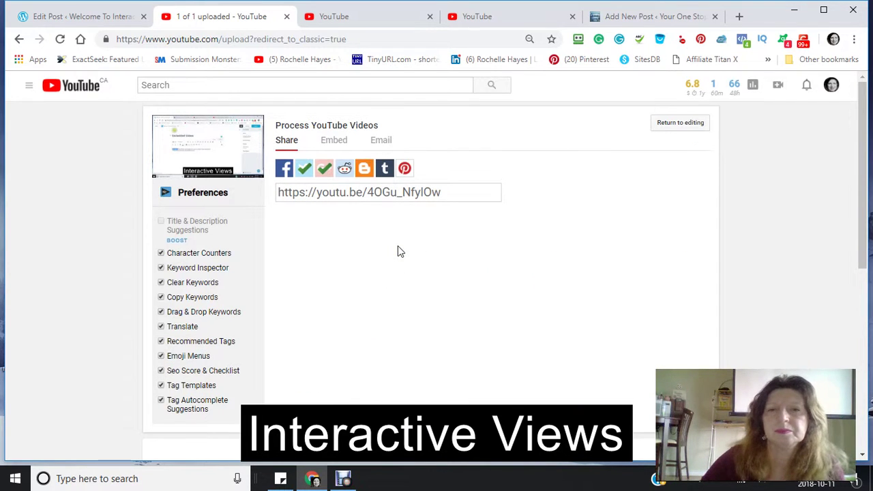
Display the published video's embed code and copy it.
{"action": "left_click", "coordinate": [342, 145]}
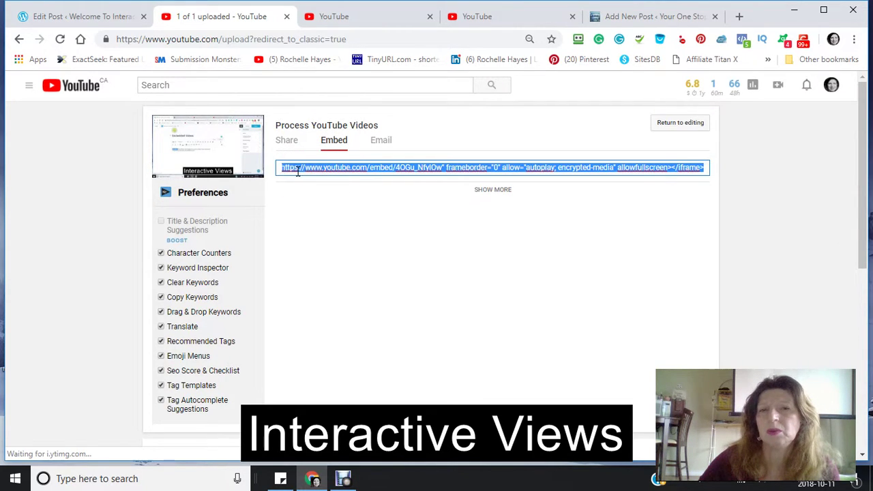
{"action": "right_click", "coordinate": [301, 170]}
{"action": "left_click", "coordinate": [323, 197]}
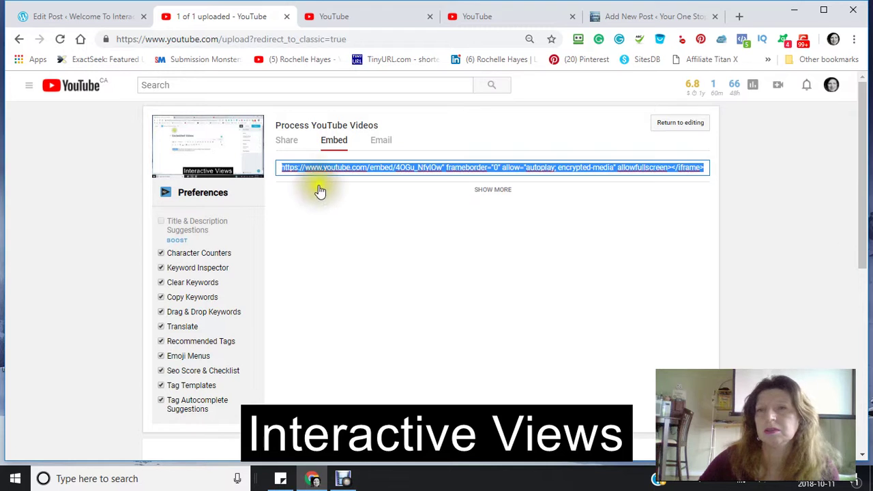
Remove the plain video URL from the body of the WordPress post in the visual editor.
{"action": "left_click", "coordinate": [623, 21]}
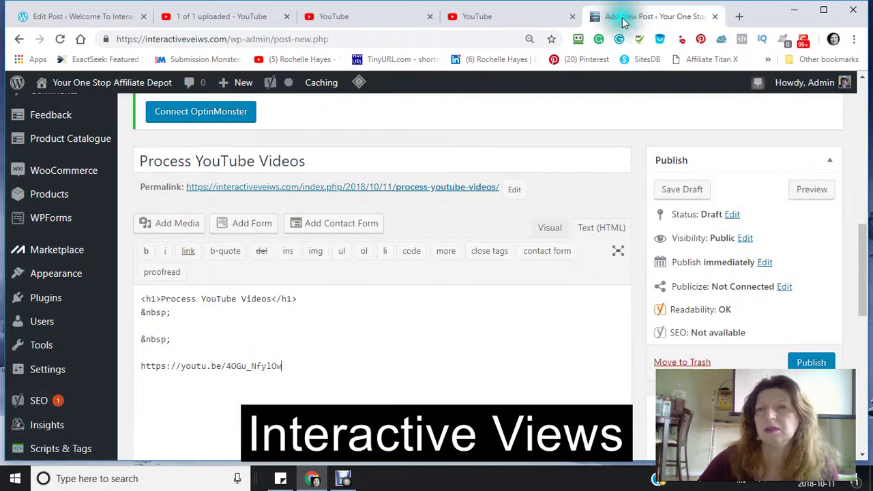
{"action": "left_click", "coordinate": [290, 366]}
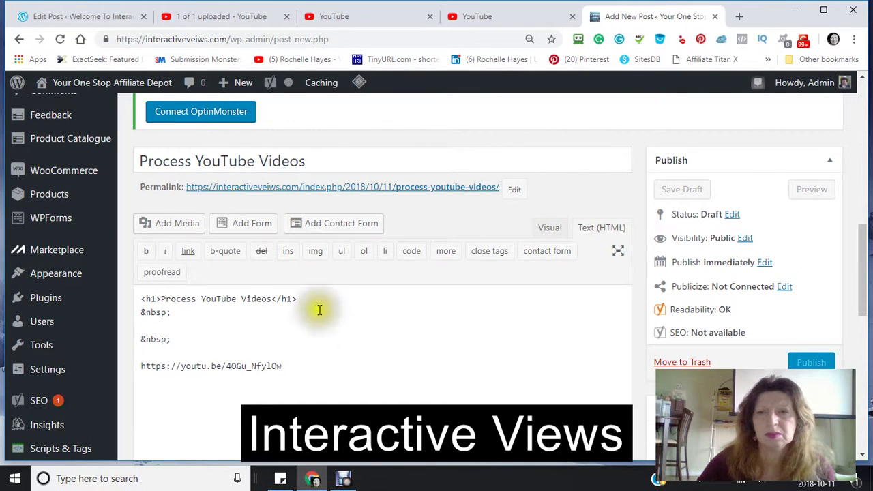
{"action": "left_click", "coordinate": [550, 228]}
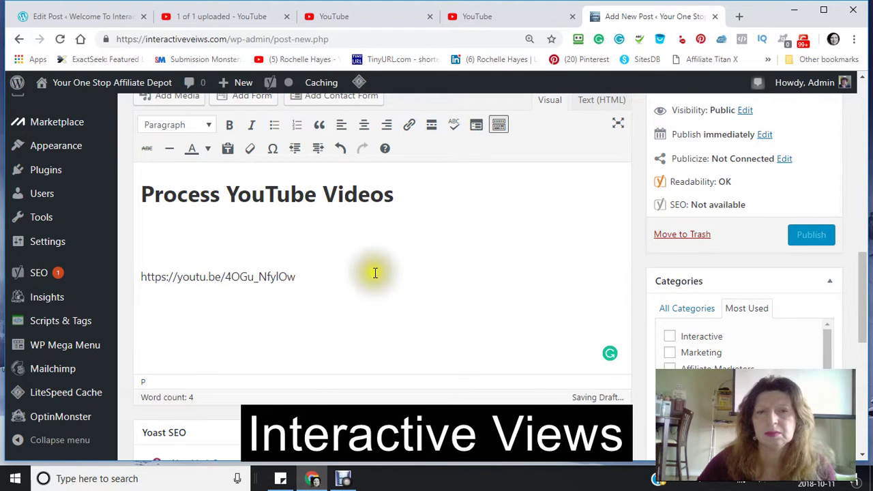
{"action": "left_click", "coordinate": [283, 272]}
{"action": "left_click_drag", "start_coordinate": [283, 271], "coordinate": [125, 275]}
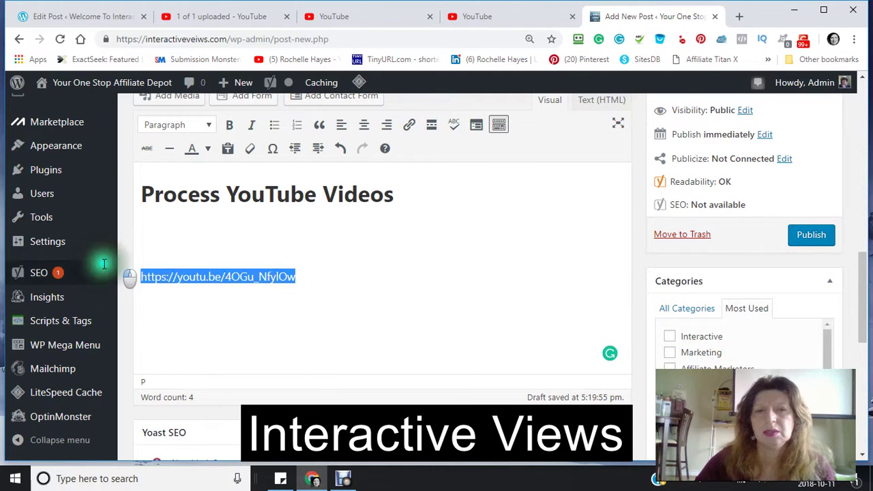
{"action": "key", "text": "ctrl+x"}
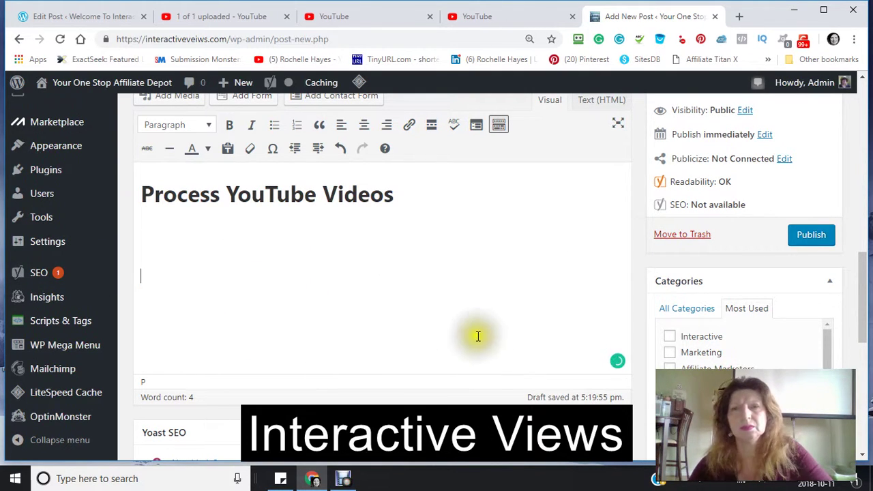
Paste the video's iframe embed code below a few blank lines at the end of the post's HTML.
{"action": "left_click", "coordinate": [601, 108]}
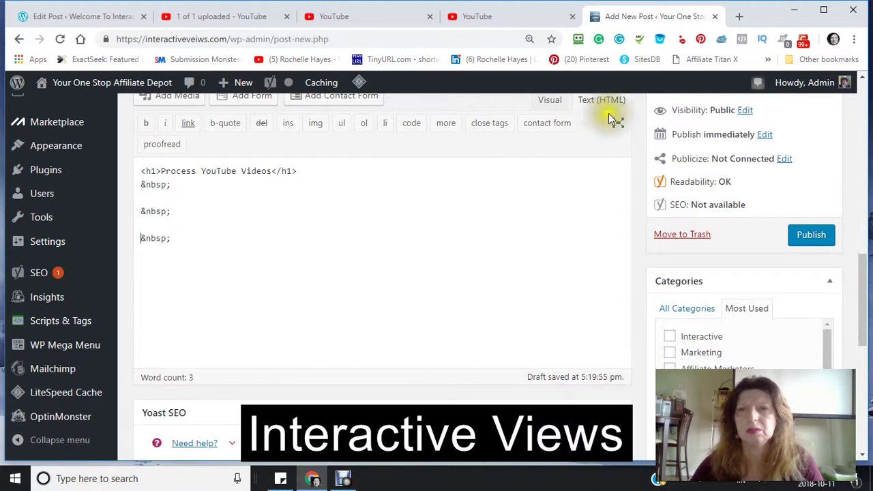
{"action": "left_click", "coordinate": [182, 239]}
{"action": "key", "text": "Return"}
{"action": "key", "text": "Return"}
{"action": "key", "text": "Return"}
{"action": "right_click", "coordinate": [144, 279]}
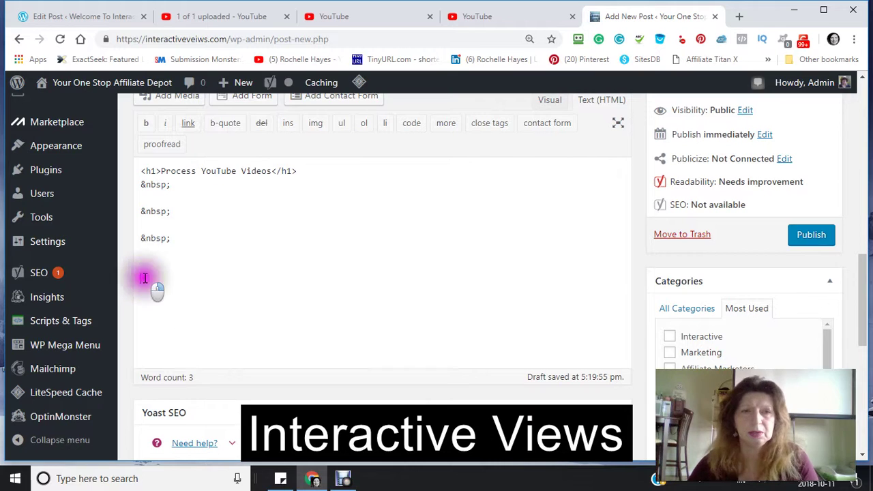
{"action": "left_click", "coordinate": [172, 161]}
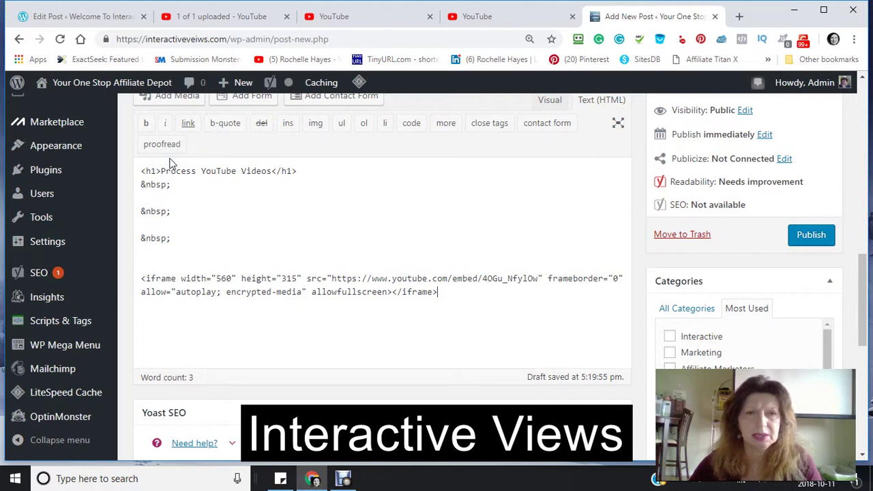
{"action": "left_click", "coordinate": [142, 280]}
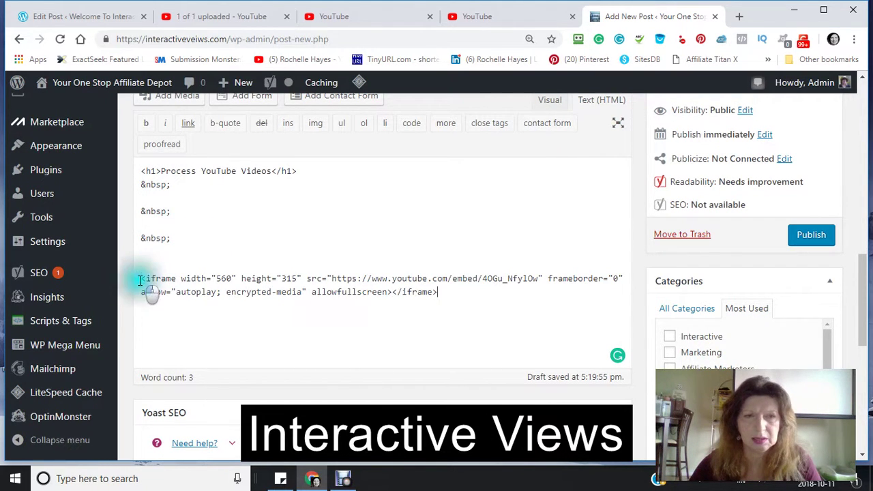
{"action": "left_click", "coordinate": [440, 293]}
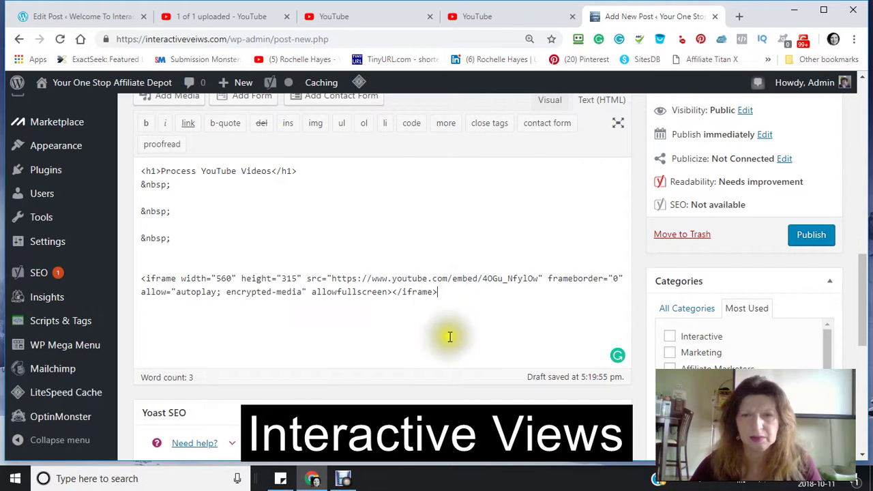
Return to the post's visual view and delete an empty line above the embedded video.
{"action": "left_click", "coordinate": [558, 109]}
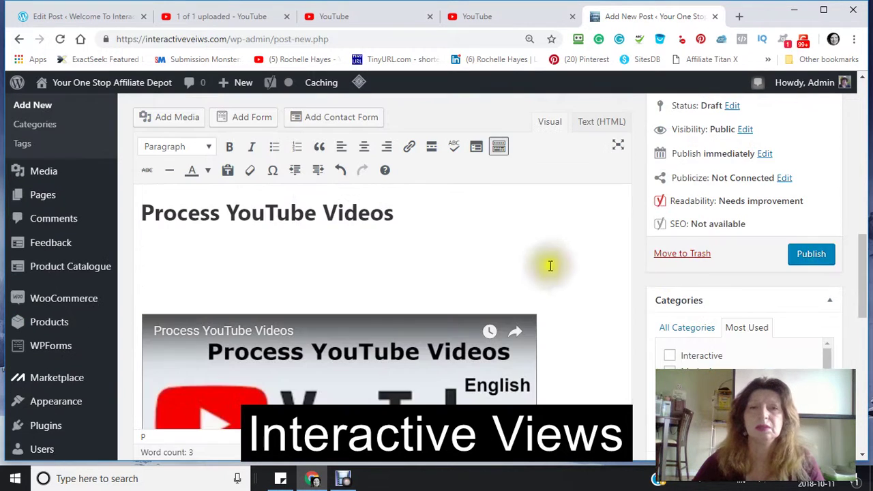
{"action": "scroll", "coordinate": [154, 212], "scroll_direction": "down", "scroll_amount": 2}
{"action": "left_click", "coordinate": [154, 211]}
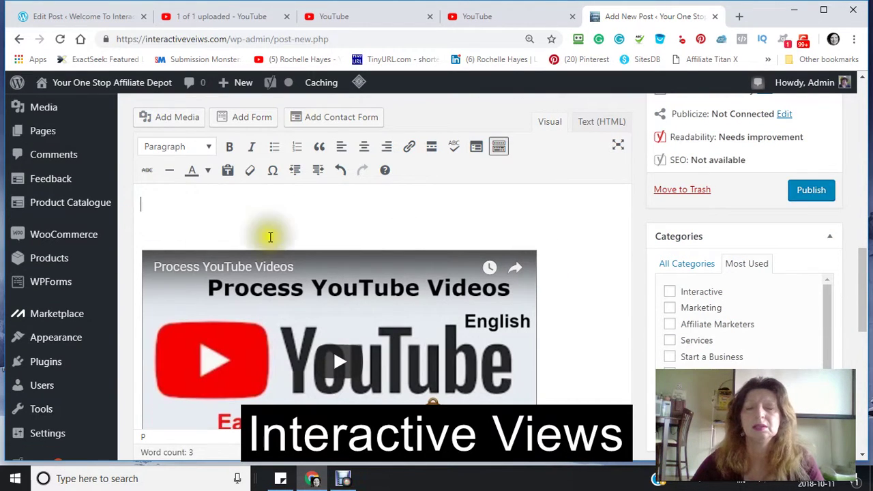
{"action": "key", "text": "Delete"}
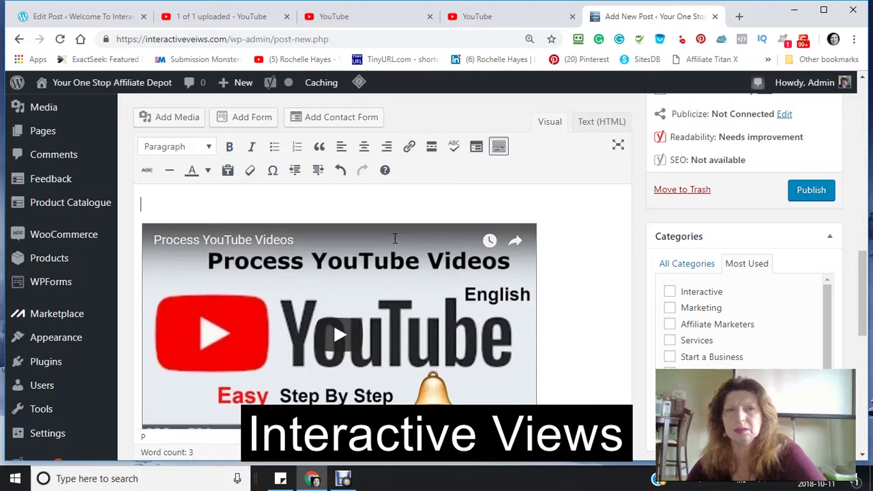
{"action": "scroll", "coordinate": [572, 312], "scroll_direction": "down", "scroll_amount": 3}
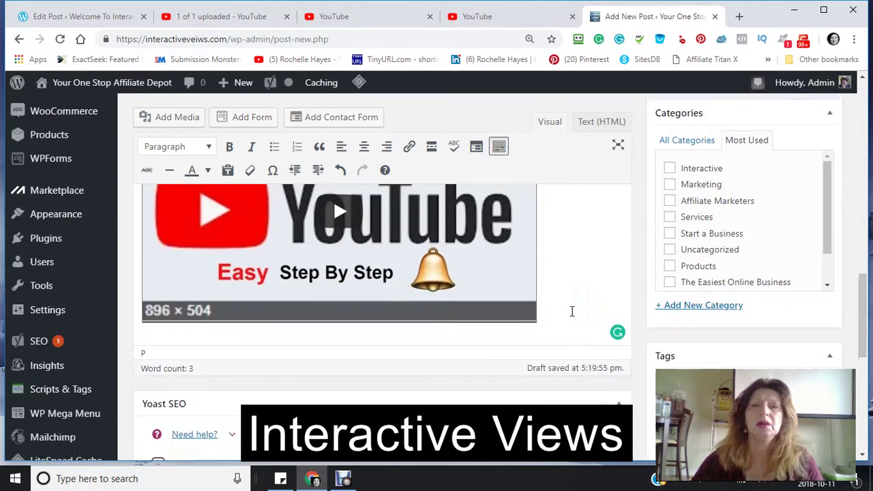
{"action": "scroll", "coordinate": [572, 311], "scroll_direction": "up", "scroll_amount": 4}
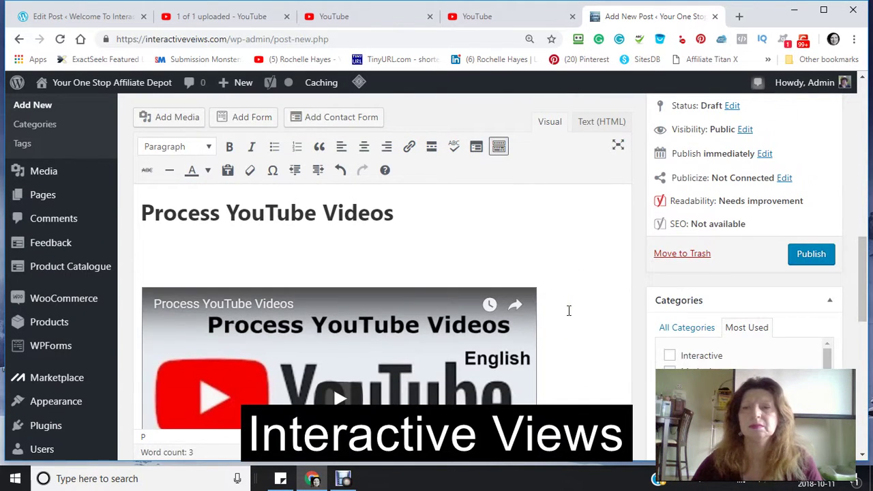
{"action": "scroll", "coordinate": [565, 311], "scroll_direction": "up", "scroll_amount": 1}
{"action": "scroll", "coordinate": [563, 311], "scroll_direction": "down", "scroll_amount": 5}
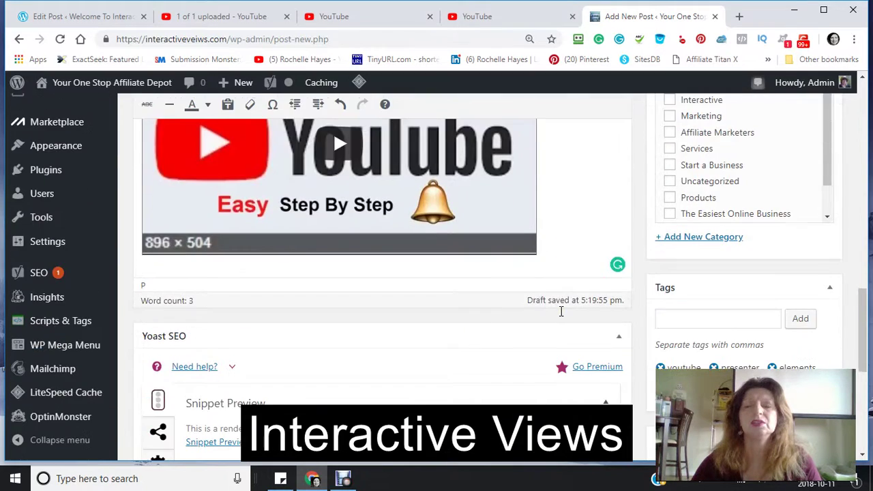
{"action": "scroll", "coordinate": [563, 310], "scroll_direction": "up", "scroll_amount": 4}
{"action": "scroll", "coordinate": [561, 307], "scroll_direction": "down", "scroll_amount": 4}
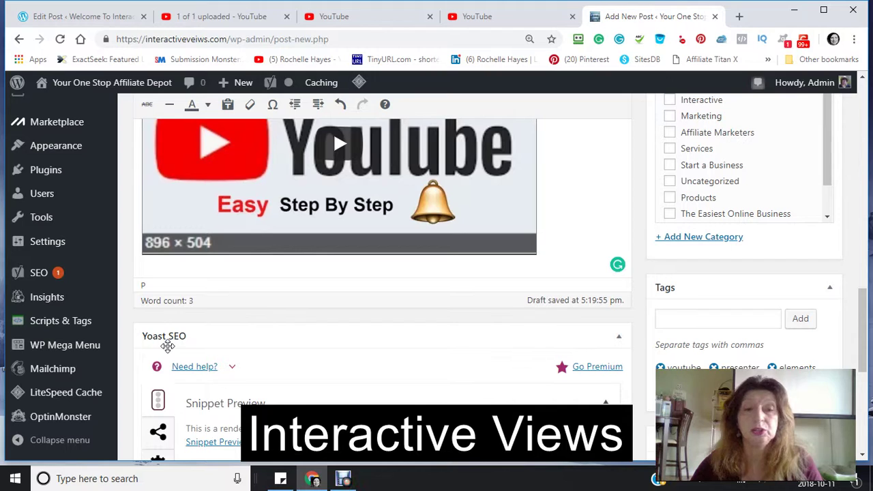
{"action": "left_click", "coordinate": [233, 341]}
{"action": "left_click", "coordinate": [225, 339]}
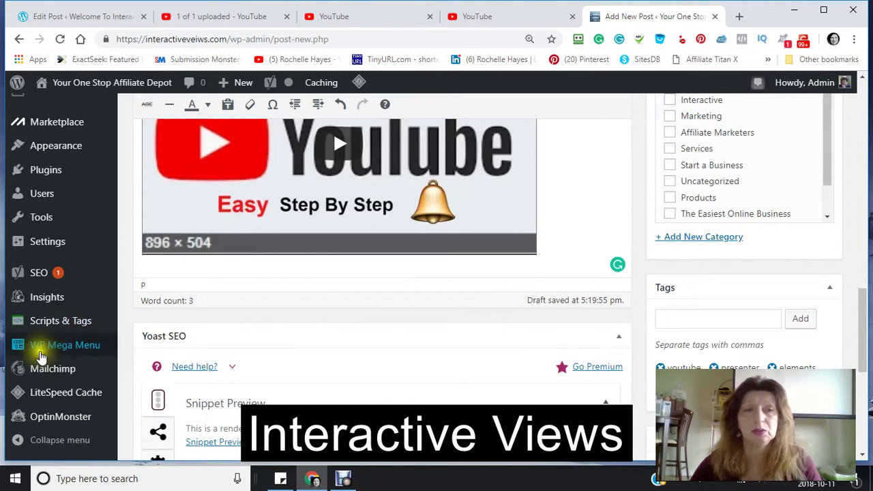
Try to open the page for adding a new plugin, cancelling the departure from the unsaved post.
{"action": "mouse_move", "coordinate": [82, 283]}
{"action": "scroll", "coordinate": [87, 290], "scroll_direction": "down", "scroll_amount": 1}
{"action": "scroll", "coordinate": [87, 290], "scroll_direction": "down", "scroll_amount": 2}
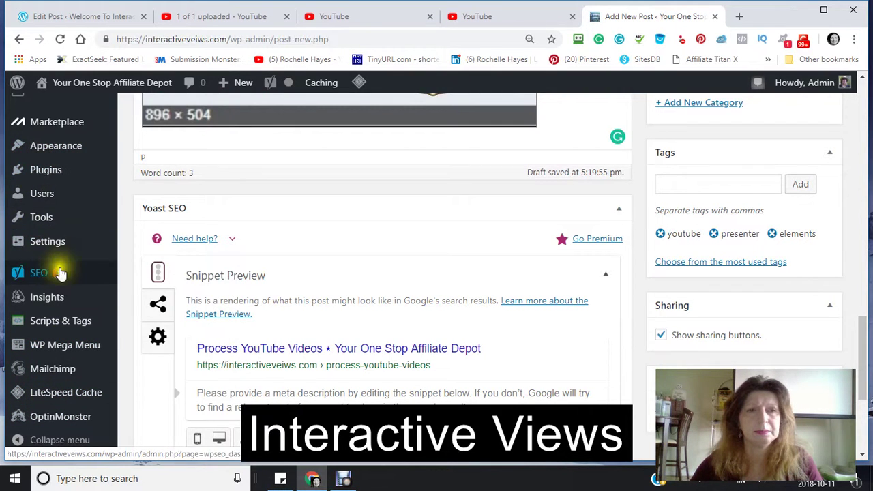
{"action": "scroll", "coordinate": [43, 240], "scroll_direction": "up", "scroll_amount": 2}
{"action": "scroll", "coordinate": [43, 240], "scroll_direction": "up", "scroll_amount": 3}
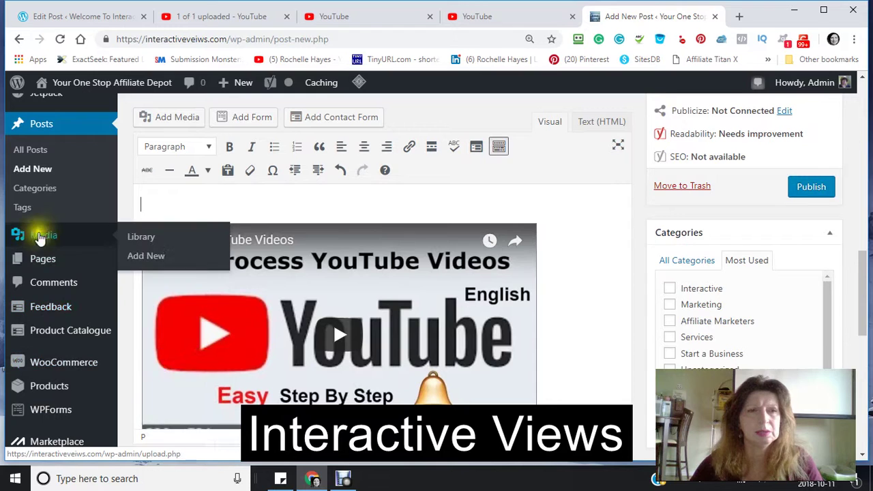
{"action": "scroll", "coordinate": [38, 237], "scroll_direction": "down", "scroll_amount": 1}
{"action": "mouse_move", "coordinate": [36, 235]}
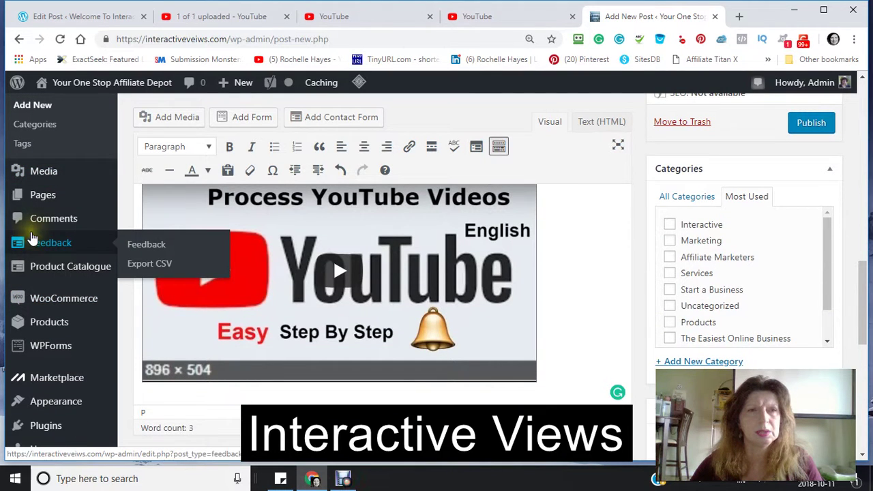
{"action": "scroll", "coordinate": [31, 237], "scroll_direction": "up", "scroll_amount": 5}
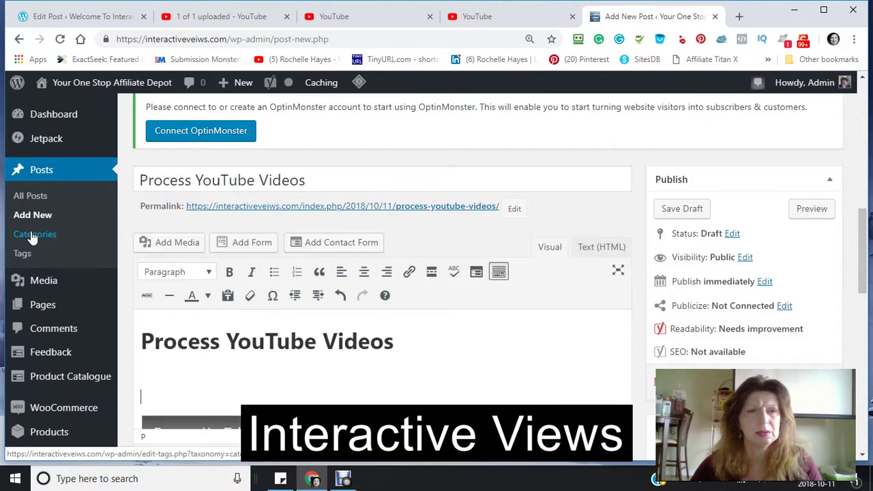
{"action": "scroll", "coordinate": [32, 238], "scroll_direction": "down", "scroll_amount": 5}
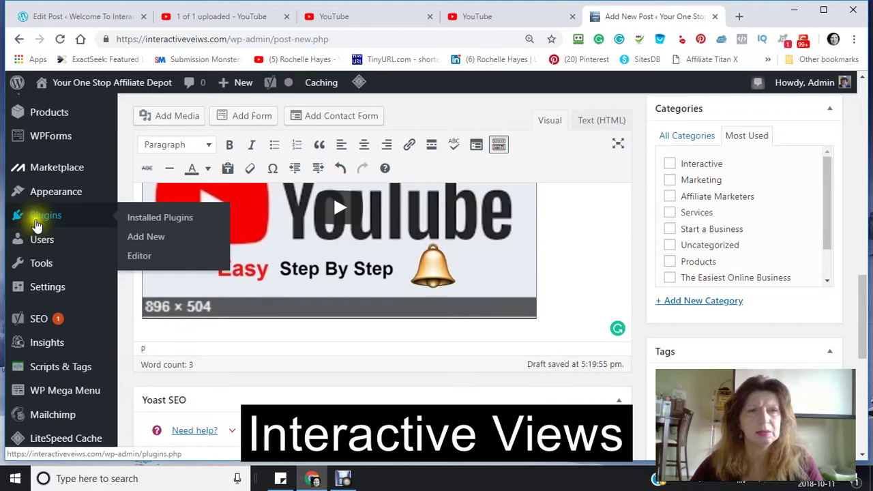
{"action": "left_click", "coordinate": [144, 239]}
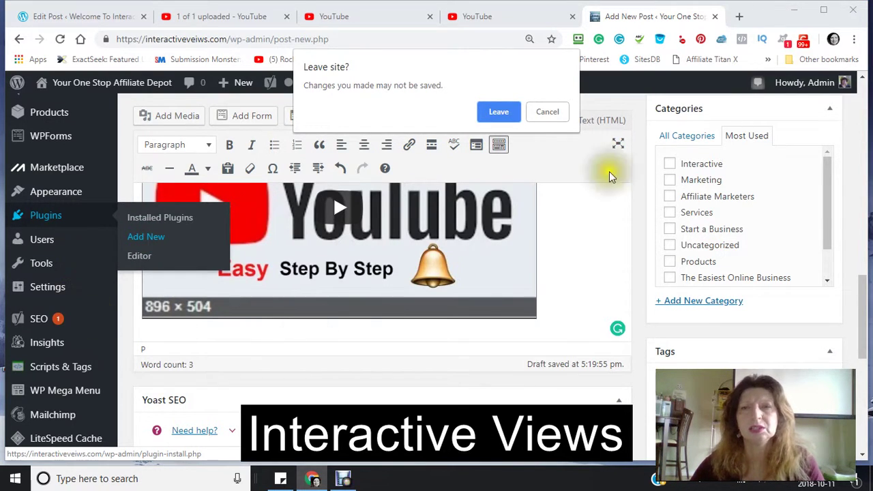
{"action": "left_click", "coordinate": [556, 114]}
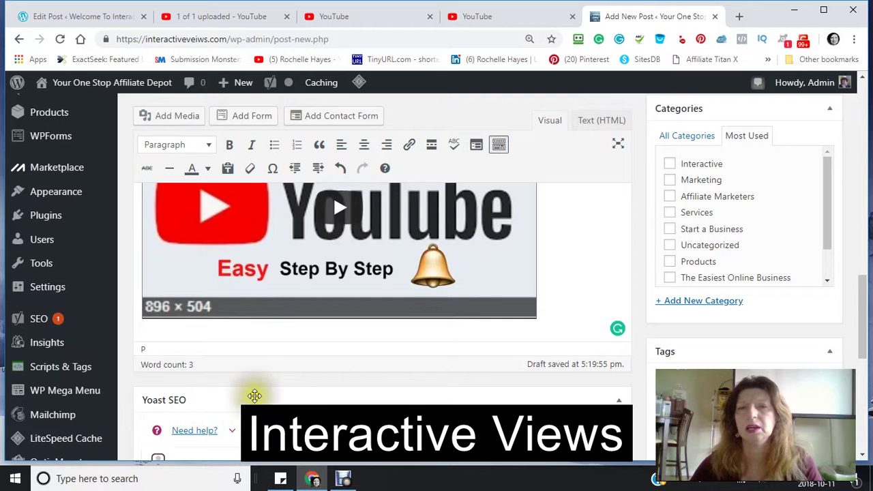
Examine the post's Yoast SEO section, including the snippet preview, readability analysis and focus keyword options.
{"action": "scroll", "coordinate": [257, 396], "scroll_direction": "up", "scroll_amount": 1}
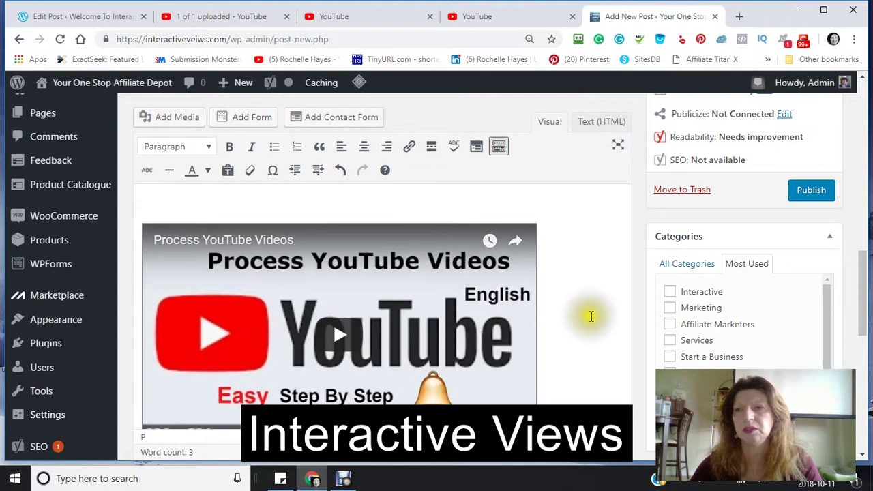
{"action": "scroll", "coordinate": [591, 323], "scroll_direction": "down", "scroll_amount": 7}
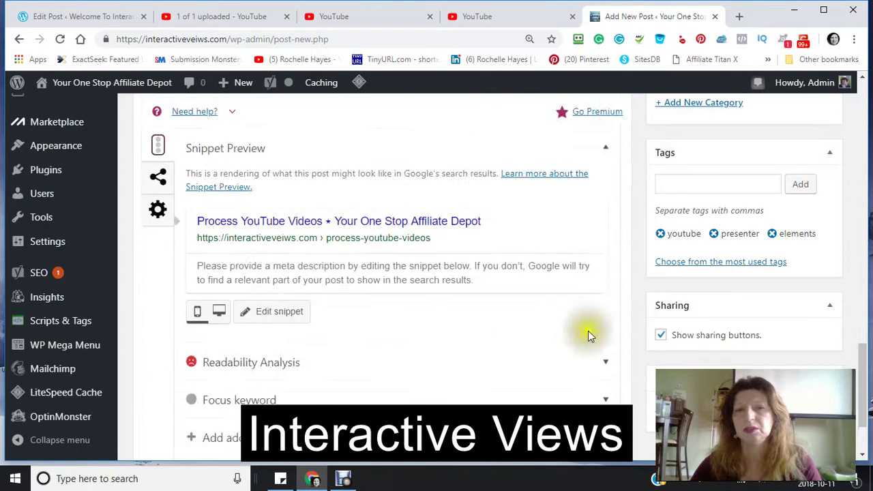
{"action": "scroll", "coordinate": [590, 335], "scroll_direction": "down", "scroll_amount": 1}
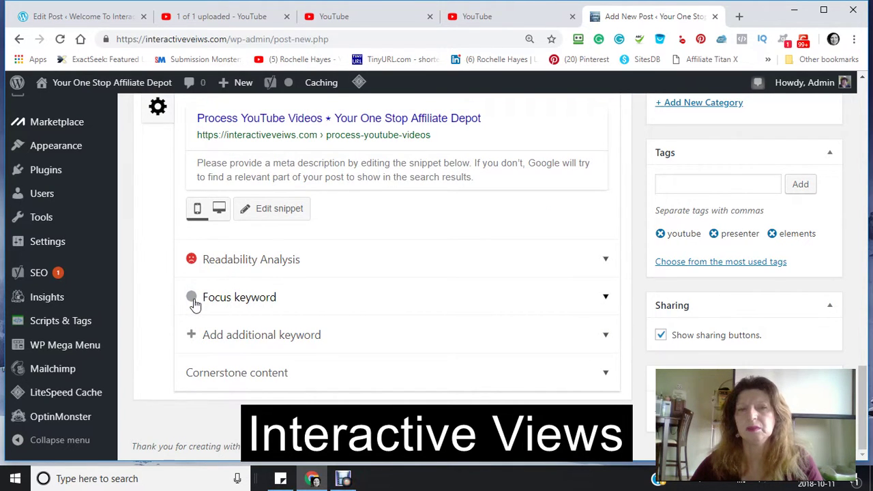
{"action": "scroll", "coordinate": [362, 311], "scroll_direction": "up", "scroll_amount": 1}
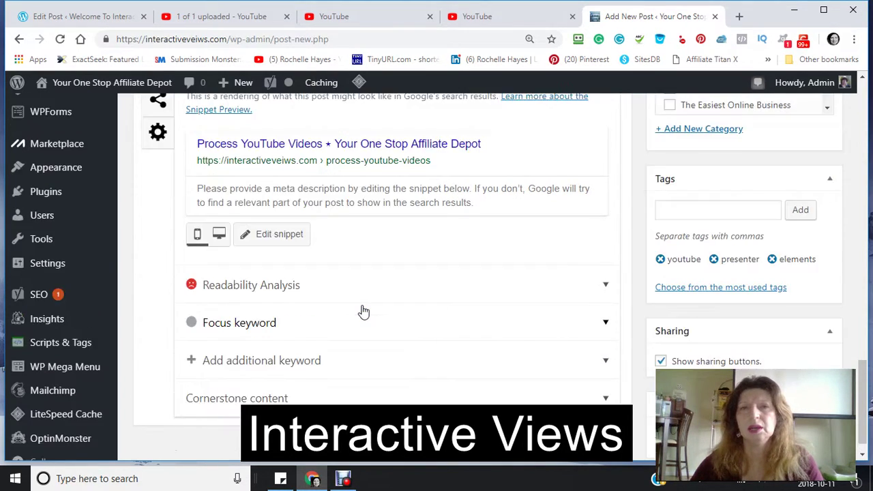
{"action": "scroll", "coordinate": [362, 311], "scroll_direction": "up", "scroll_amount": 3}
{"action": "scroll", "coordinate": [361, 313], "scroll_direction": "down", "scroll_amount": 2}
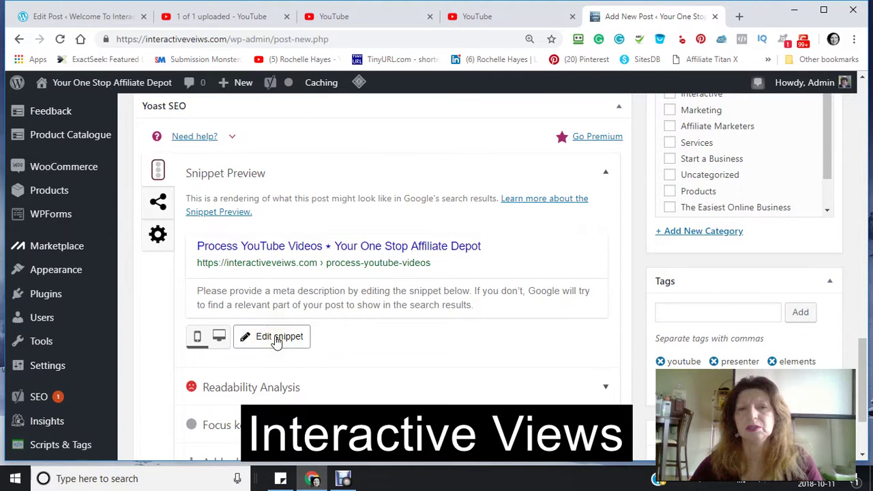
Save the "Process YouTube Videos" post as a draft.
{"action": "scroll", "coordinate": [369, 333], "scroll_direction": "up", "scroll_amount": 8}
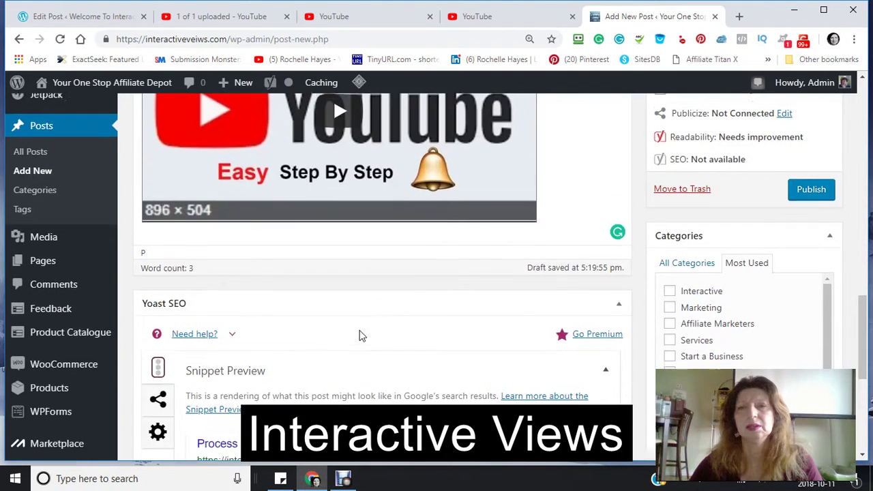
{"action": "scroll", "coordinate": [361, 328], "scroll_direction": "up", "scroll_amount": 3}
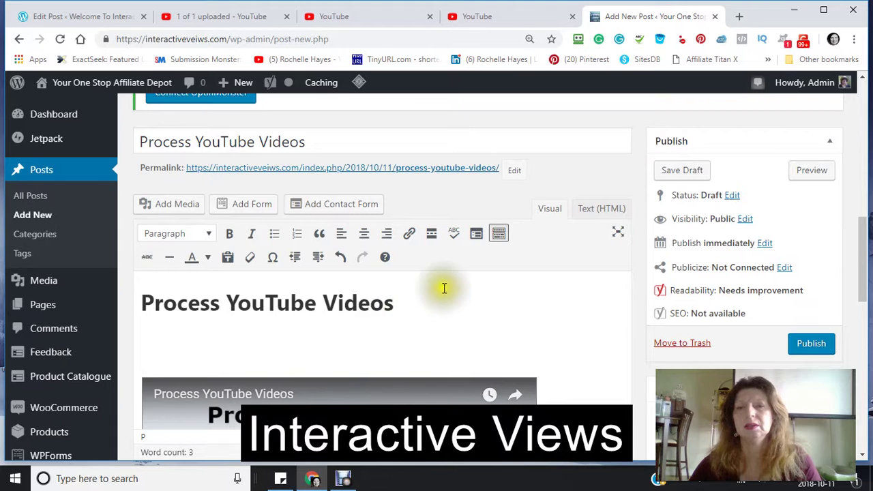
{"action": "scroll", "coordinate": [457, 308], "scroll_direction": "down", "scroll_amount": 1}
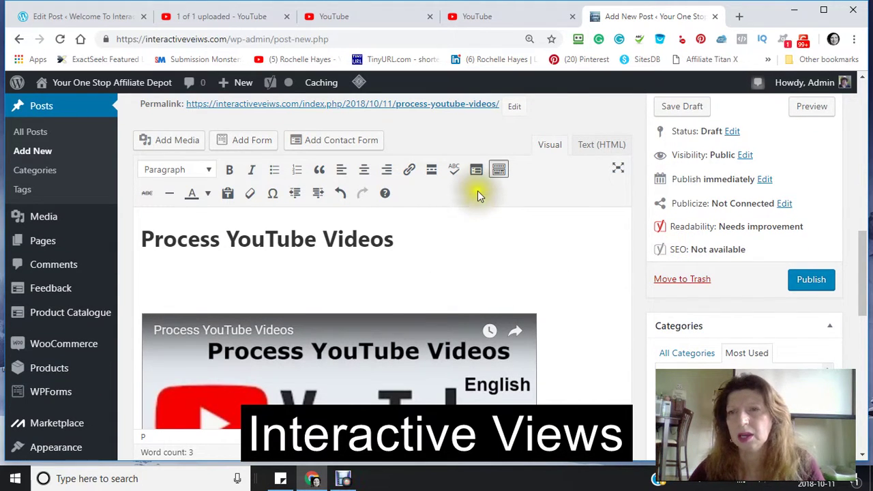
{"action": "left_click", "coordinate": [685, 110]}
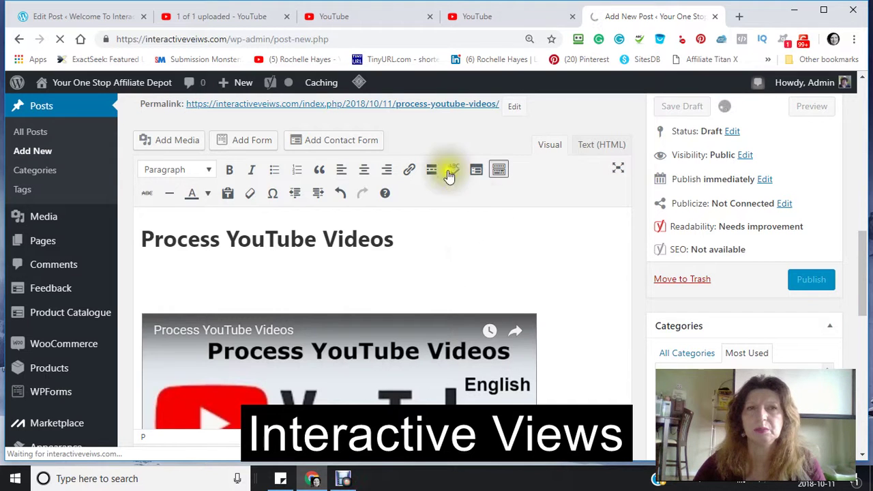
Switch to the YouTube upload page and display the share options and link for the published video.
{"action": "left_click", "coordinate": [225, 16]}
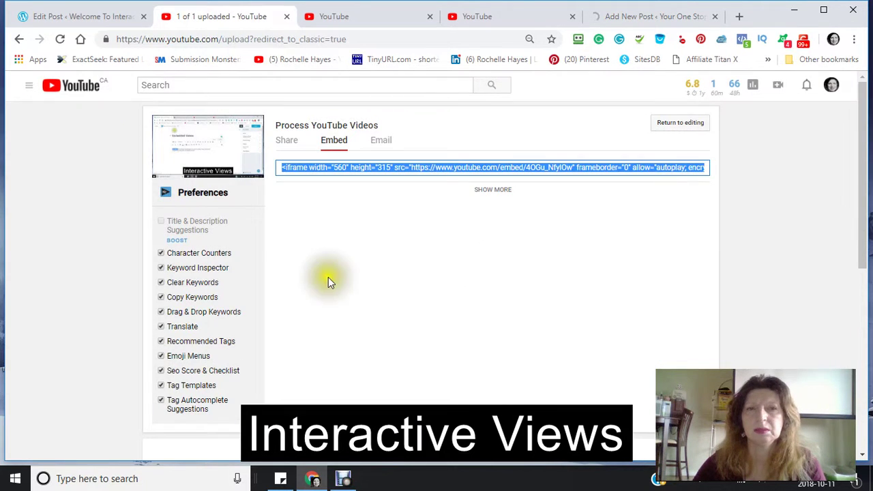
{"action": "left_click", "coordinate": [286, 145]}
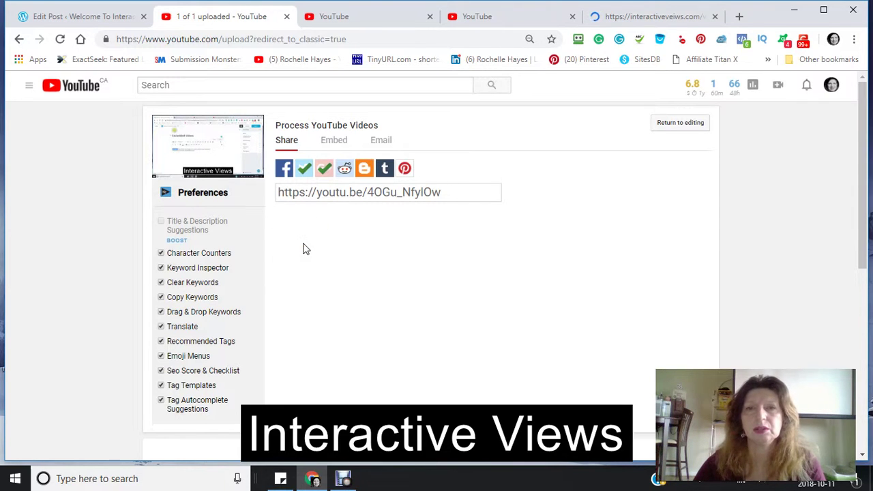
{"action": "scroll", "coordinate": [303, 249], "scroll_direction": "down", "scroll_amount": 1}
{"action": "scroll", "coordinate": [302, 247], "scroll_direction": "up", "scroll_amount": 1}
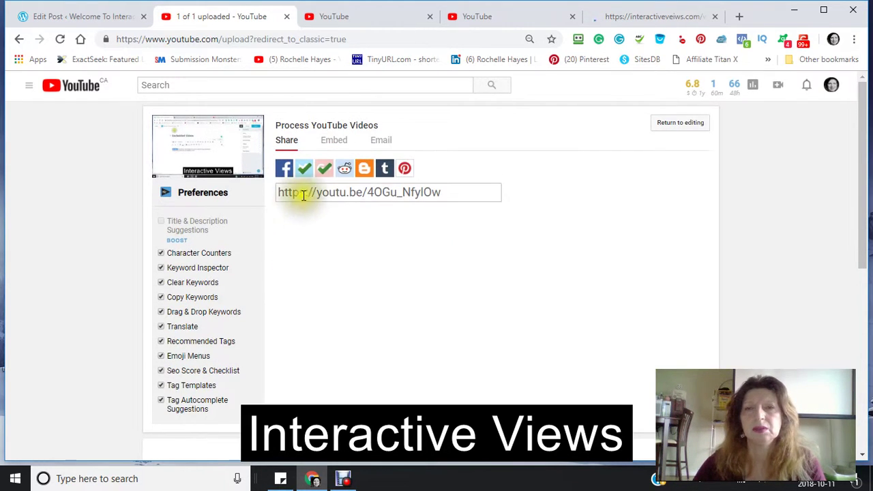
Return to the uploaded video's editing view and review its title, description, tags and vidIQ SEO score.
{"action": "left_click", "coordinate": [685, 132]}
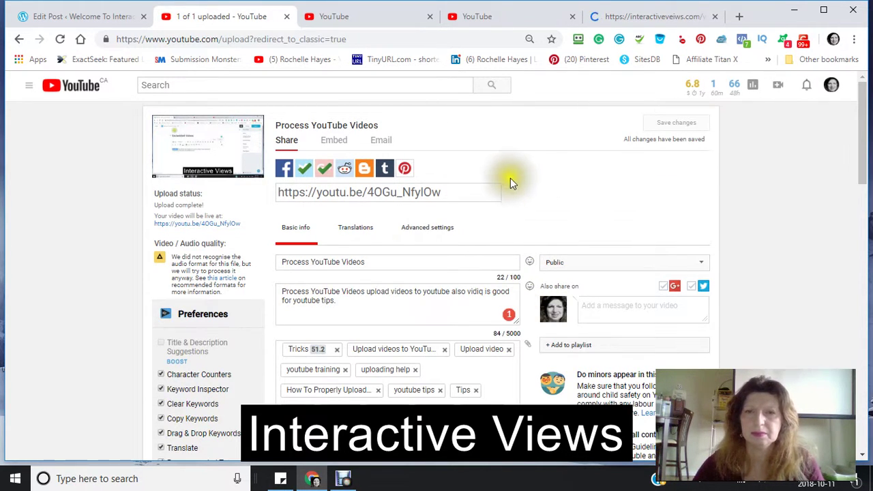
{"action": "scroll", "coordinate": [510, 180], "scroll_direction": "down", "scroll_amount": 2}
{"action": "scroll", "coordinate": [510, 180], "scroll_direction": "down", "scroll_amount": 4}
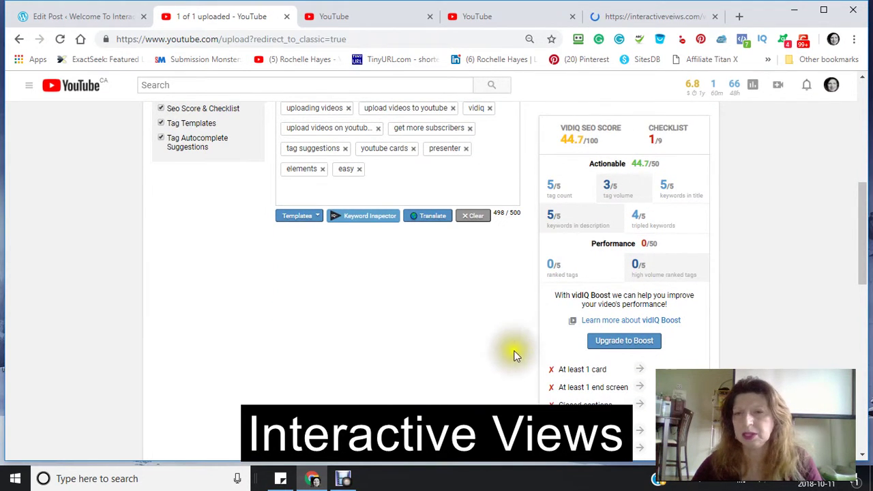
{"action": "scroll", "coordinate": [501, 334], "scroll_direction": "up", "scroll_amount": 6}
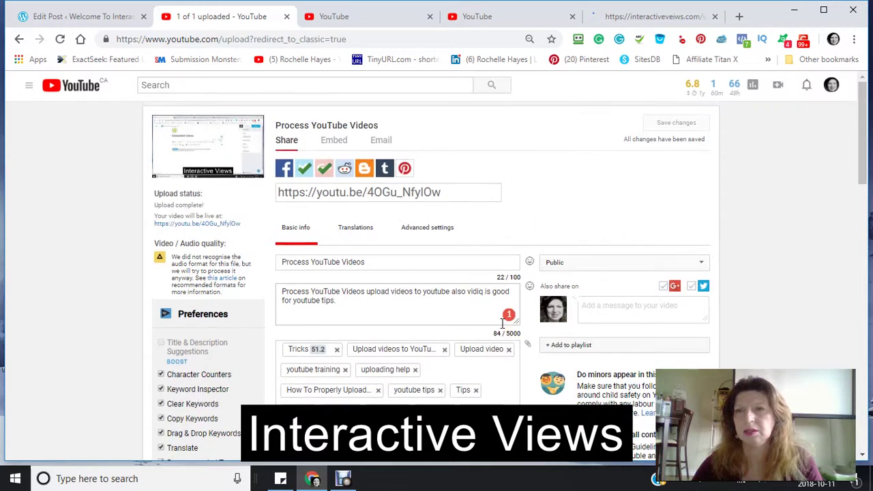
{"action": "scroll", "coordinate": [498, 318], "scroll_direction": "down", "scroll_amount": 6}
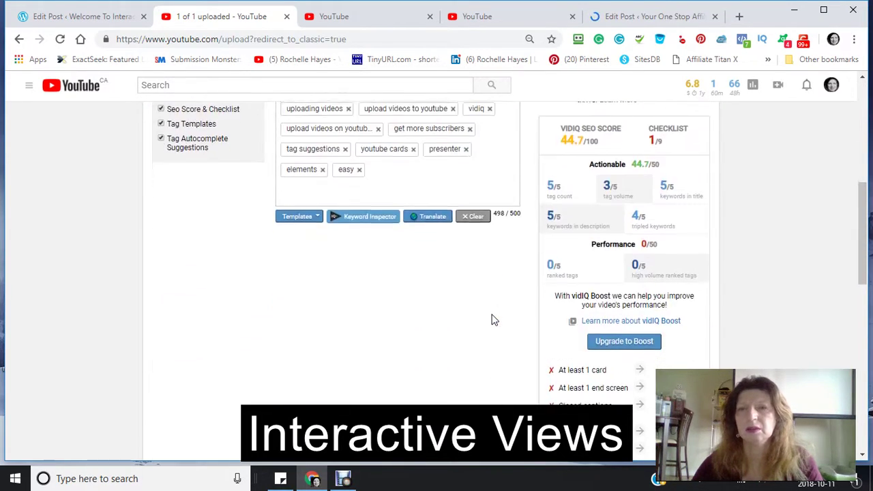
{"action": "scroll", "coordinate": [493, 319], "scroll_direction": "up", "scroll_amount": 5}
{"action": "scroll", "coordinate": [495, 320], "scroll_direction": "up", "scroll_amount": 1}
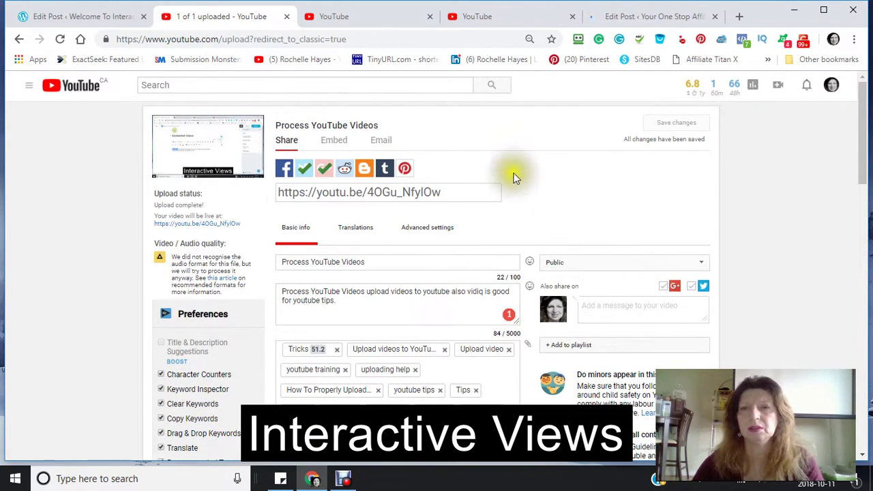
{"action": "scroll", "coordinate": [498, 163], "scroll_direction": "down", "scroll_amount": 2}
{"action": "scroll", "coordinate": [497, 164], "scroll_direction": "up", "scroll_amount": 2}
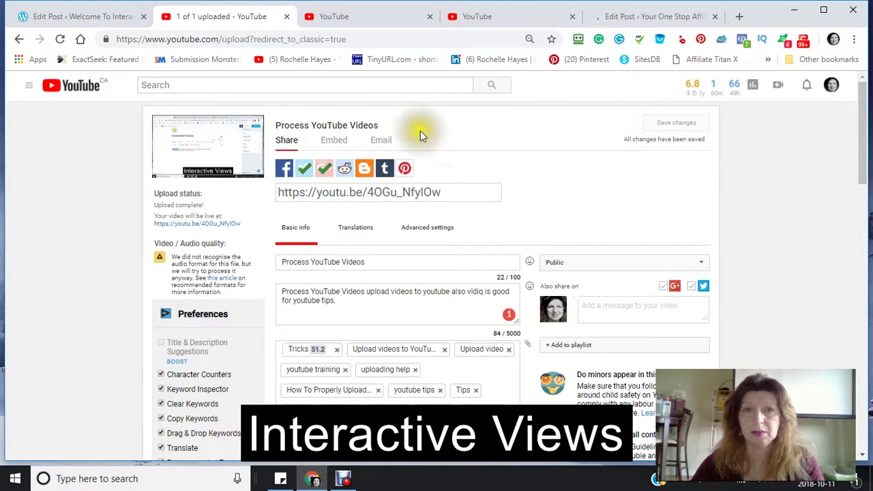
{"action": "scroll", "coordinate": [421, 136], "scroll_direction": "down", "scroll_amount": 1}
{"action": "scroll", "coordinate": [420, 137], "scroll_direction": "up", "scroll_amount": 1}
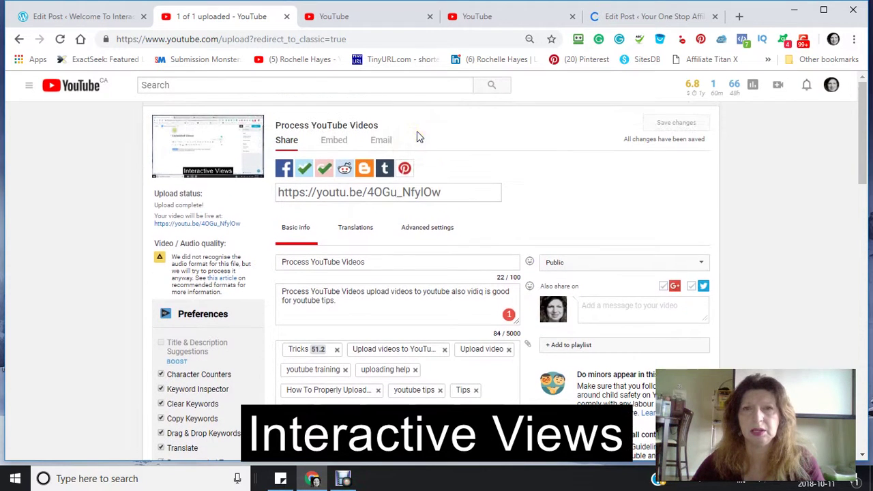
Open the published video's watch page, pause playback, and examine its description and vidIQ optimization checklist.
{"action": "left_click", "coordinate": [311, 133]}
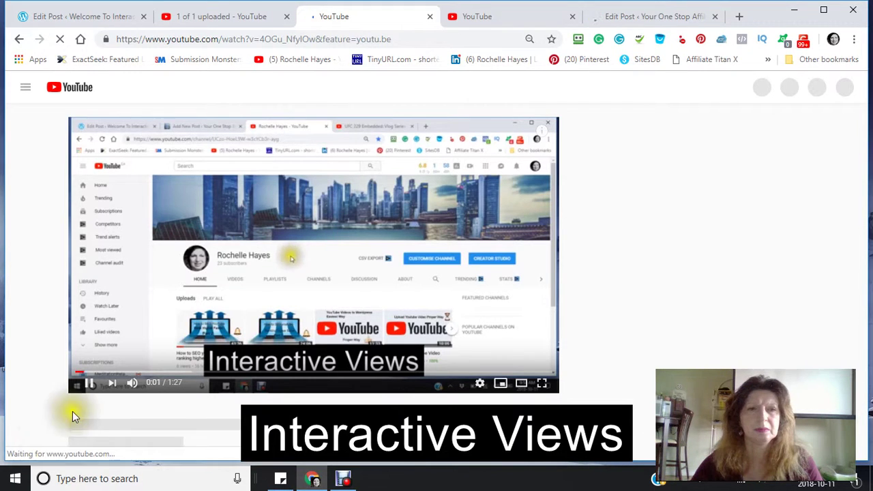
{"action": "left_click", "coordinate": [89, 391]}
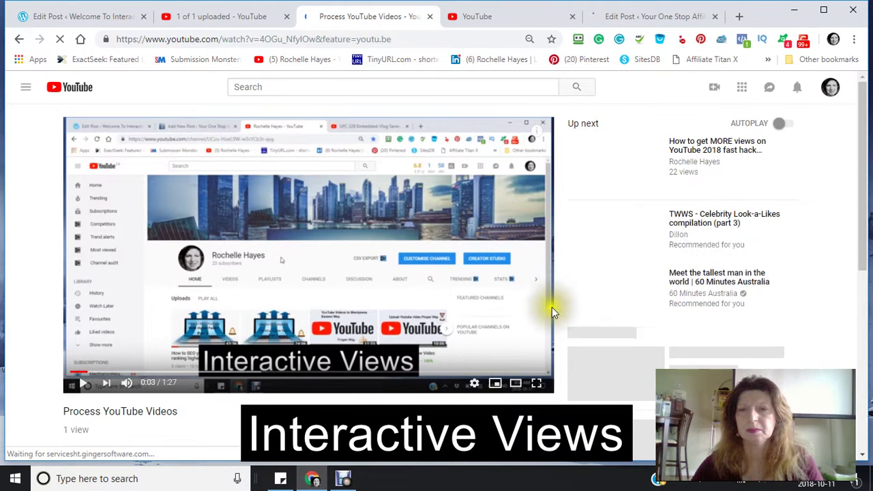
{"action": "scroll", "coordinate": [552, 308], "scroll_direction": "down", "scroll_amount": 3}
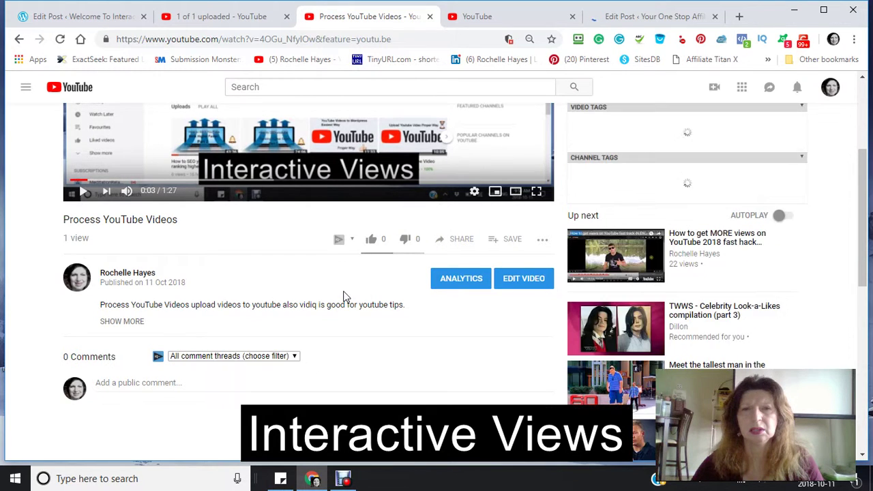
{"action": "scroll", "coordinate": [339, 287], "scroll_direction": "up", "scroll_amount": 3}
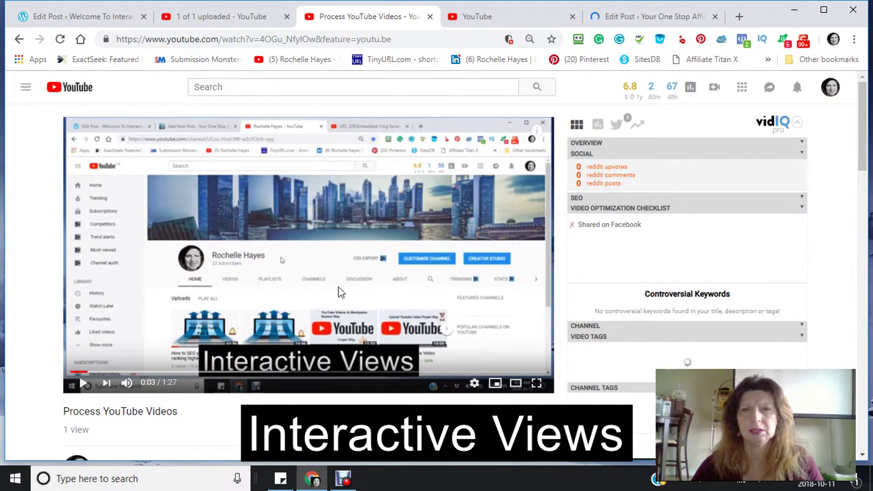
{"action": "scroll", "coordinate": [339, 287], "scroll_direction": "down", "scroll_amount": 2}
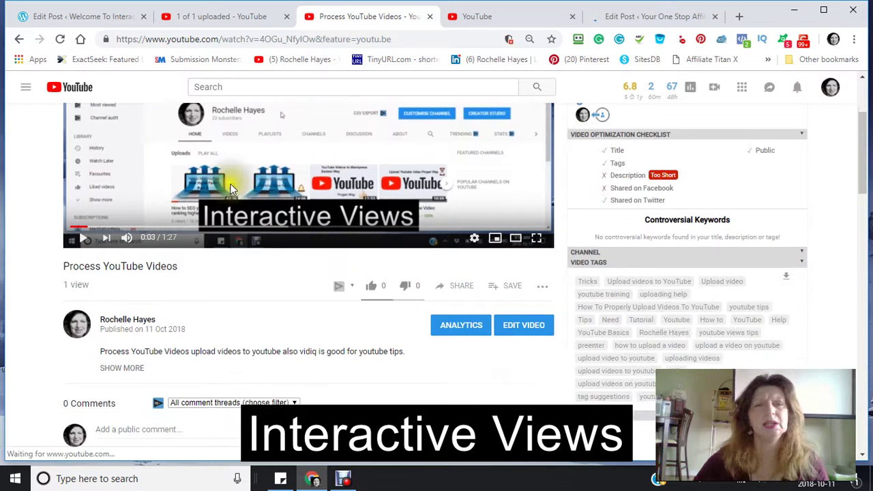
{"action": "scroll", "coordinate": [235, 184], "scroll_direction": "down", "scroll_amount": 1}
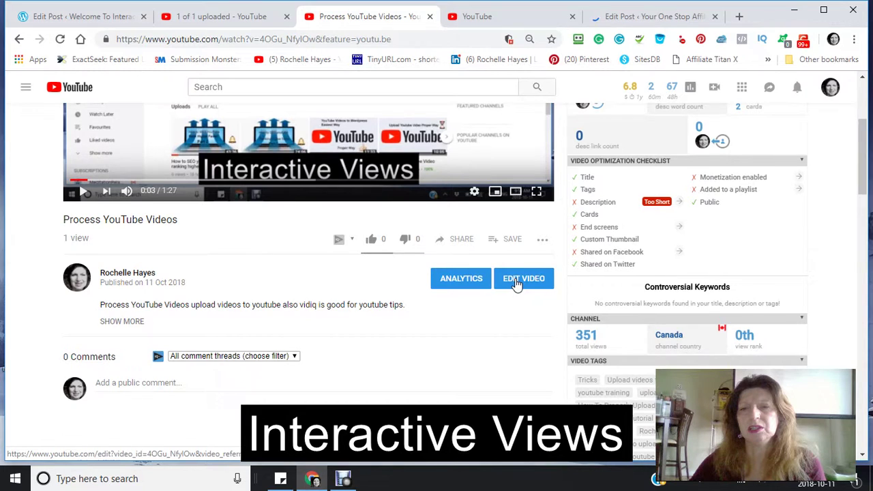
Open the published video for editing and copy the full "Interactive Views offers the following:" text, including its website links, from the sticky note.
{"action": "left_click", "coordinate": [516, 285]}
{"action": "left_click", "coordinate": [281, 480]}
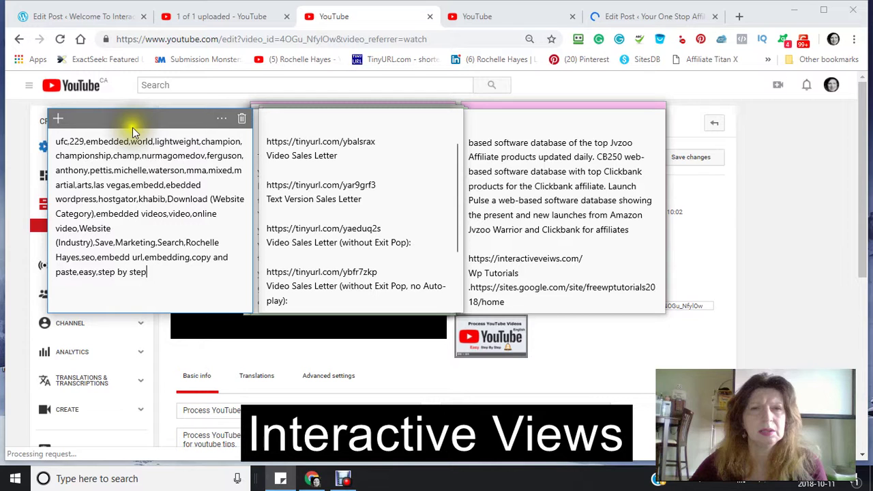
{"action": "scroll", "coordinate": [498, 172], "scroll_direction": "down", "scroll_amount": 10}
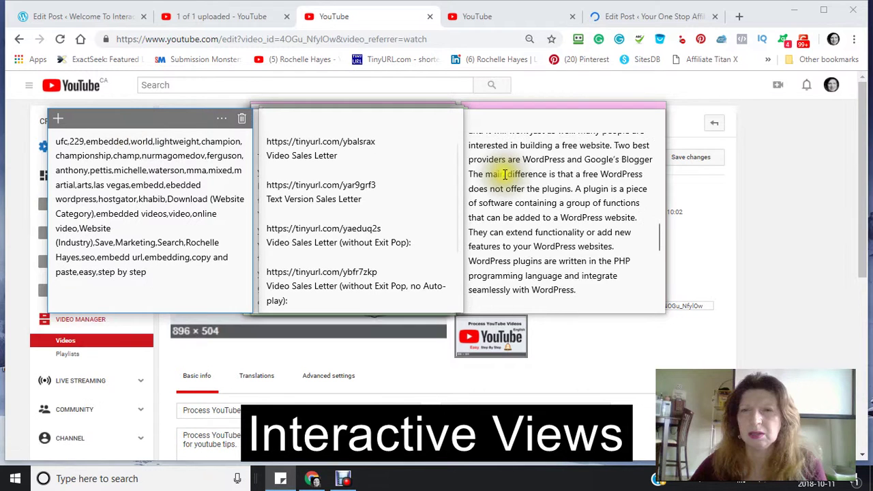
{"action": "scroll", "coordinate": [500, 174], "scroll_direction": "up", "scroll_amount": 3}
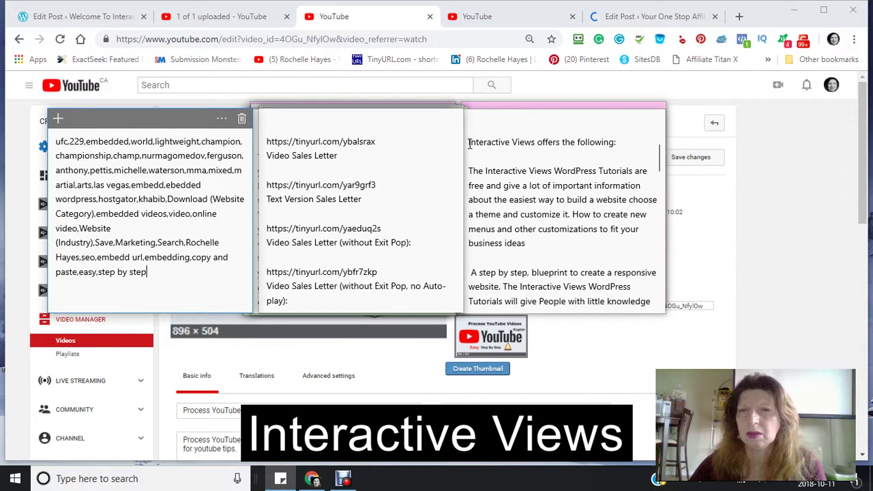
{"action": "left_click", "coordinate": [605, 151]}
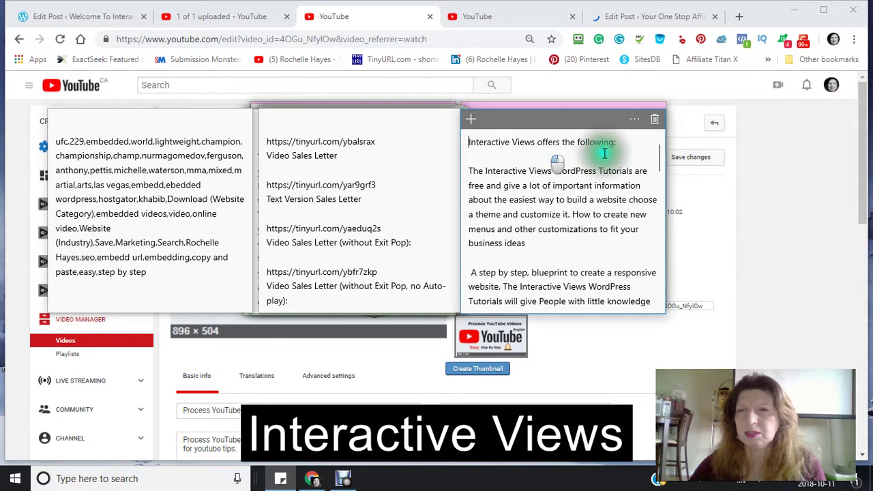
{"action": "right_click", "coordinate": [526, 200]}
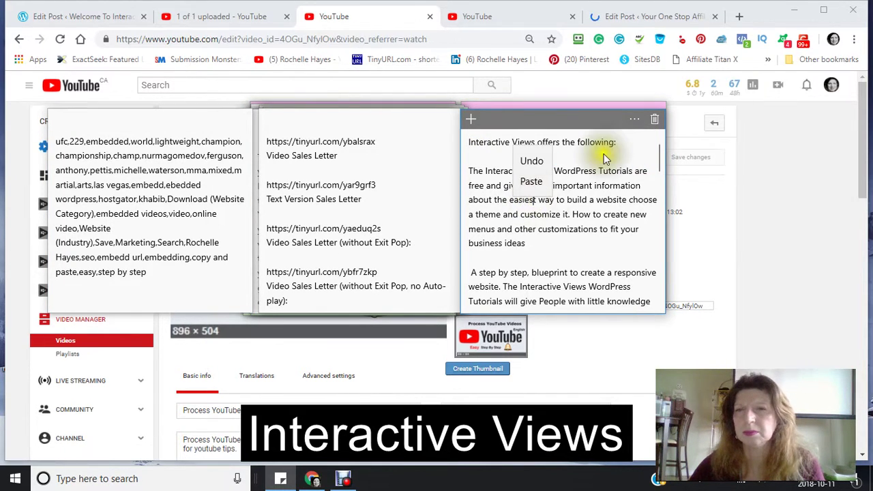
{"action": "left_click", "coordinate": [473, 142]}
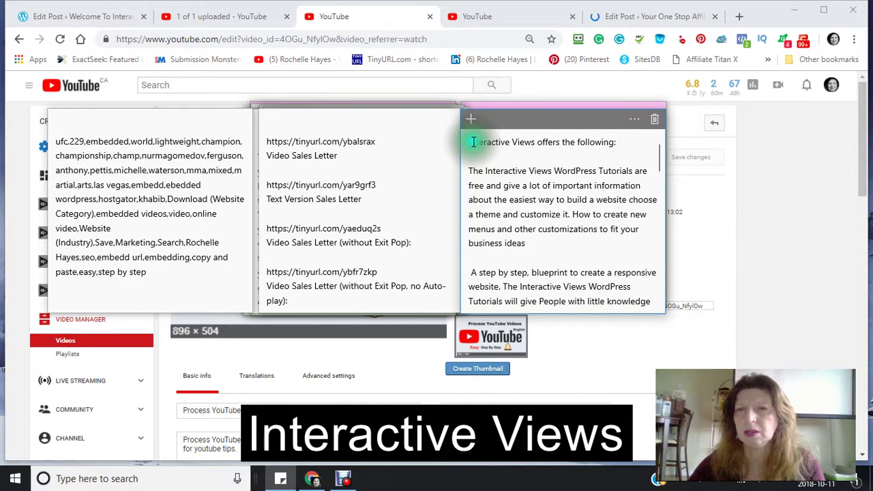
{"action": "left_click_drag", "start_coordinate": [473, 142], "coordinate": [557, 336]}
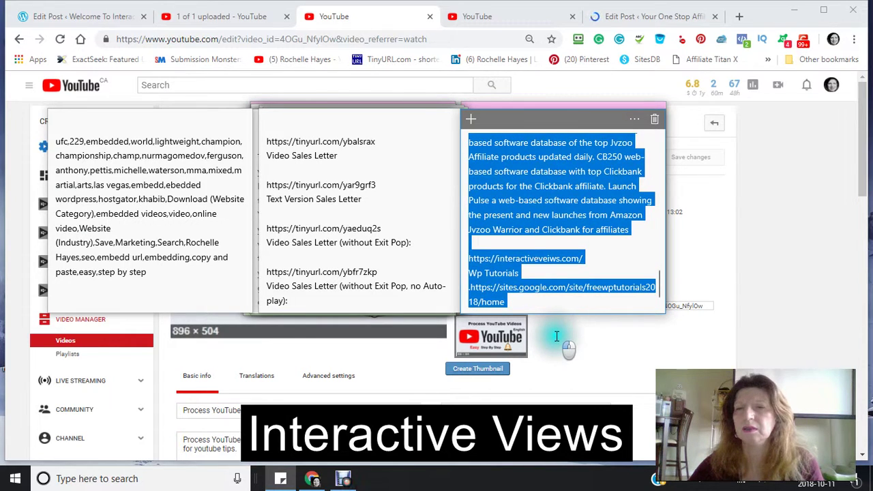
{"action": "right_click", "coordinate": [509, 188]}
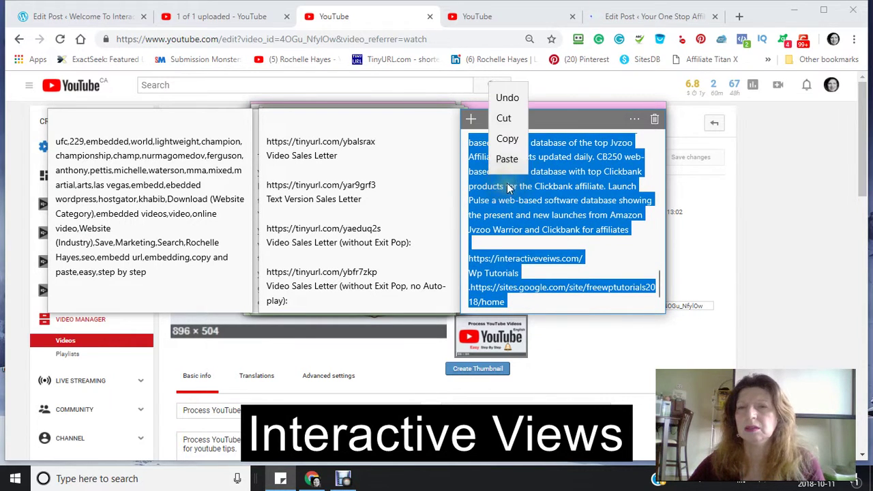
{"action": "left_click", "coordinate": [508, 139]}
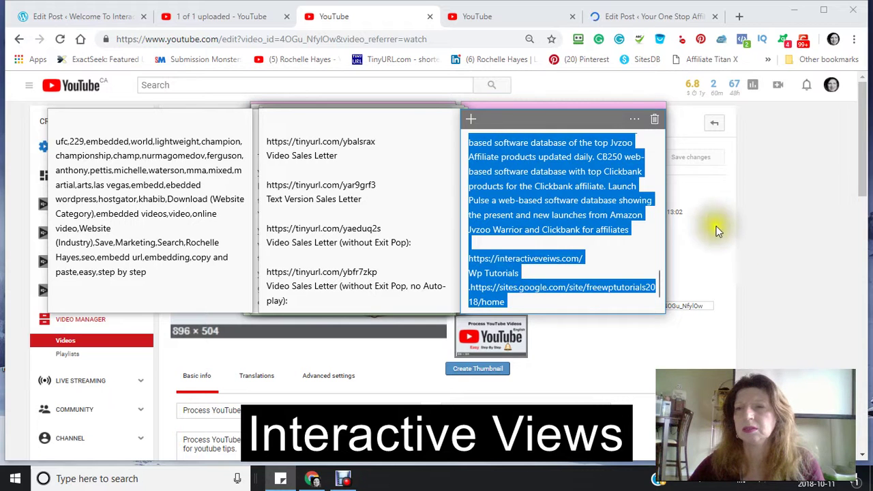
Paste the copied Interactive Views text on a new line below the existing video description.
{"action": "left_click", "coordinate": [713, 229]}
{"action": "scroll", "coordinate": [203, 303], "scroll_direction": "down", "scroll_amount": 2}
{"action": "scroll", "coordinate": [203, 300], "scroll_direction": "down", "scroll_amount": 2}
{"action": "left_click", "coordinate": [243, 197]}
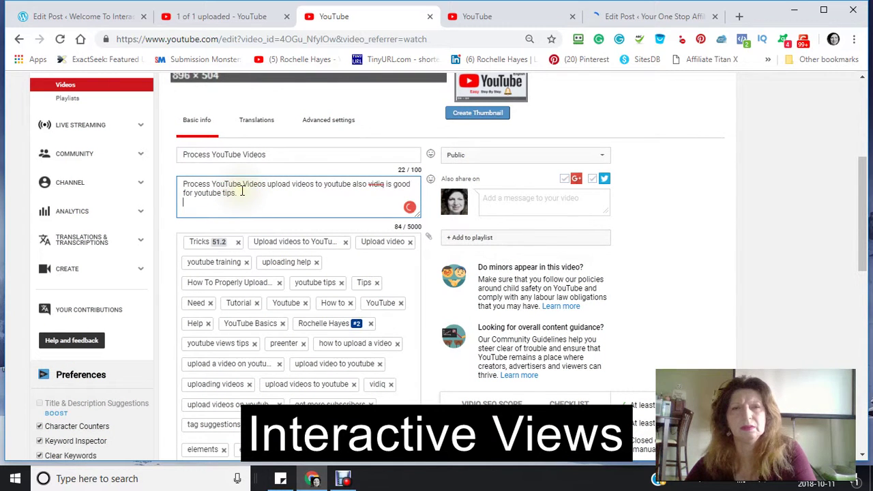
{"action": "right_click", "coordinate": [182, 205]}
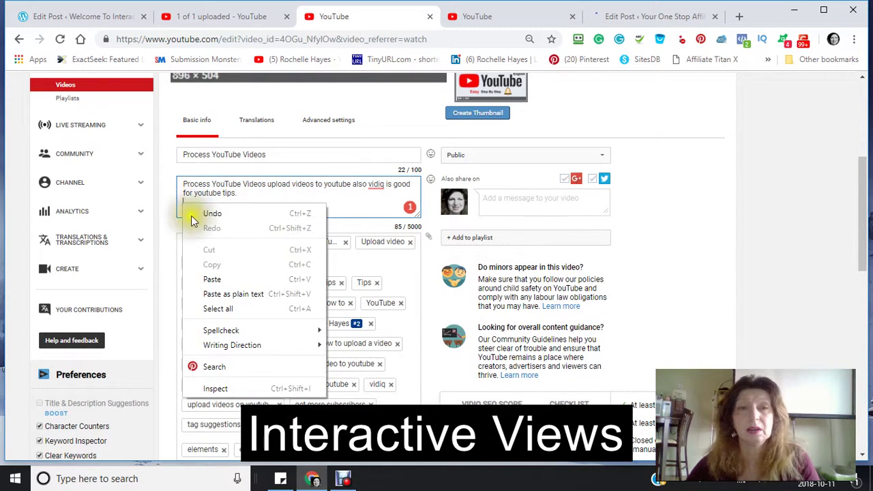
{"action": "left_click", "coordinate": [212, 279]}
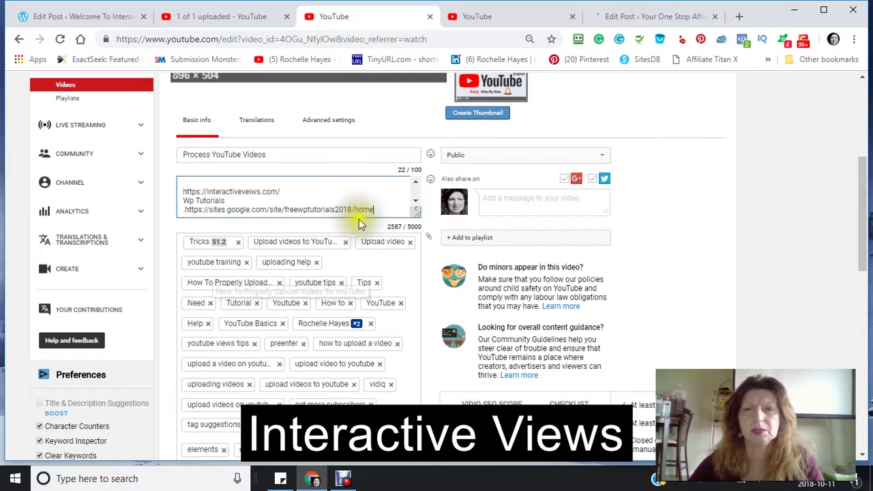
Review the video's tags and vidIQ SEO score, and save the changes to the video.
{"action": "scroll", "coordinate": [369, 197], "scroll_direction": "down", "scroll_amount": 3}
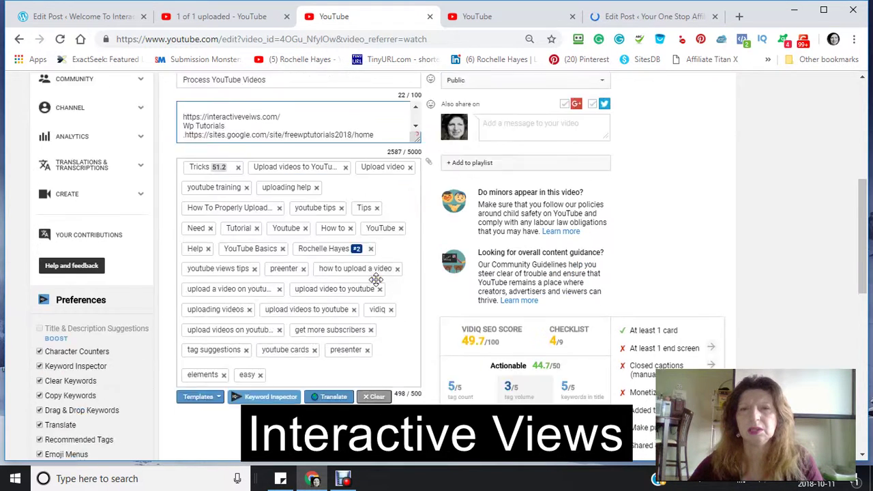
{"action": "scroll", "coordinate": [374, 280], "scroll_direction": "down", "scroll_amount": 2}
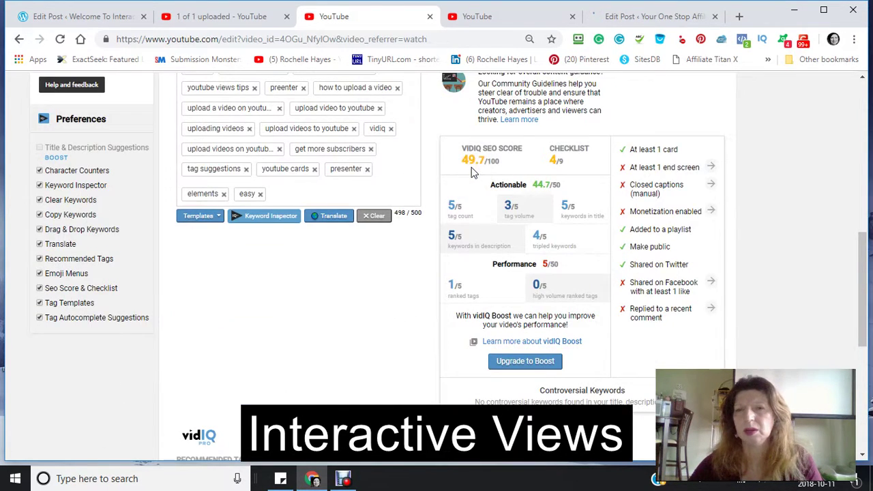
{"action": "scroll", "coordinate": [380, 282], "scroll_direction": "up", "scroll_amount": 5}
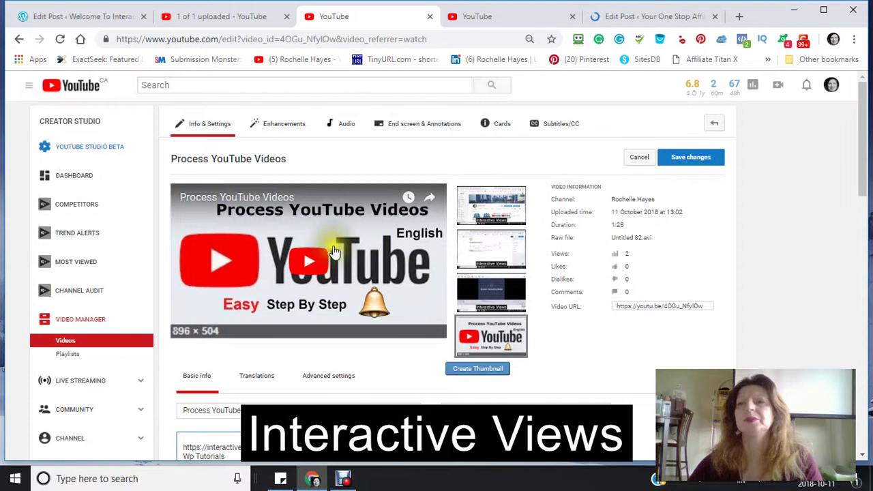
{"action": "left_click", "coordinate": [692, 164]}
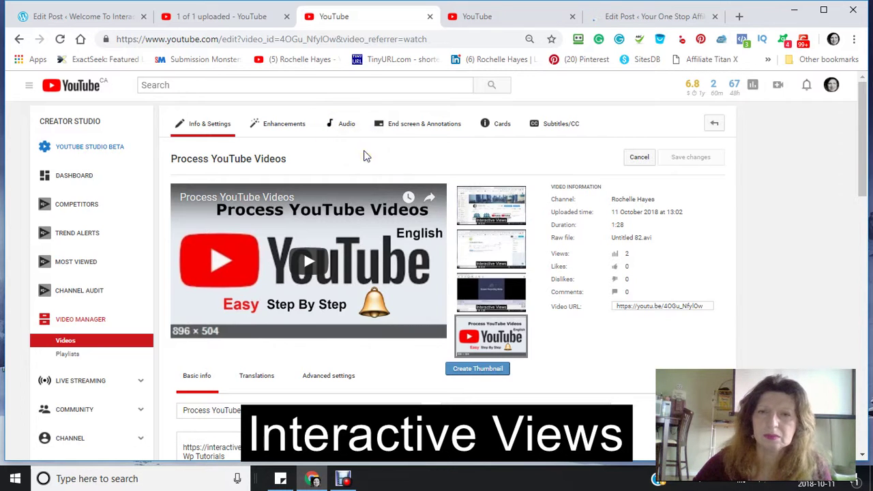
Copy the title "Process YouTube Videos" from the heading of the video's edit page.
{"action": "scroll", "coordinate": [359, 157], "scroll_direction": "down", "scroll_amount": 1}
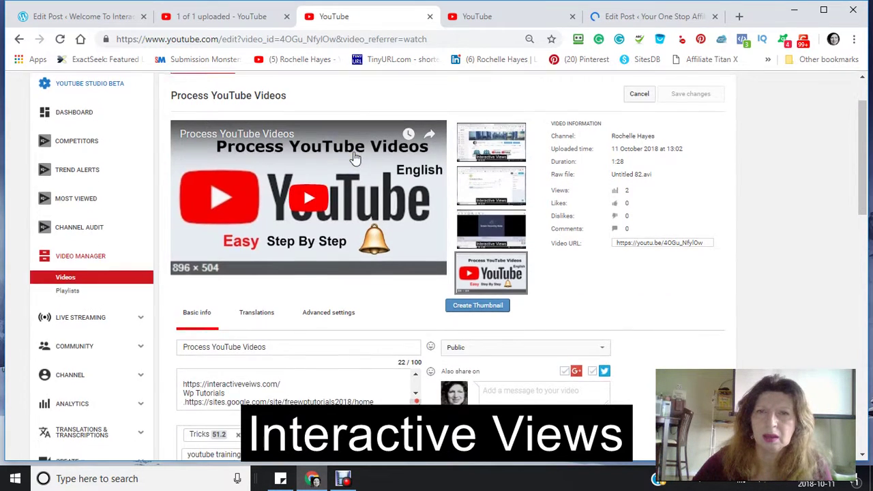
{"action": "scroll", "coordinate": [355, 157], "scroll_direction": "up", "scroll_amount": 1}
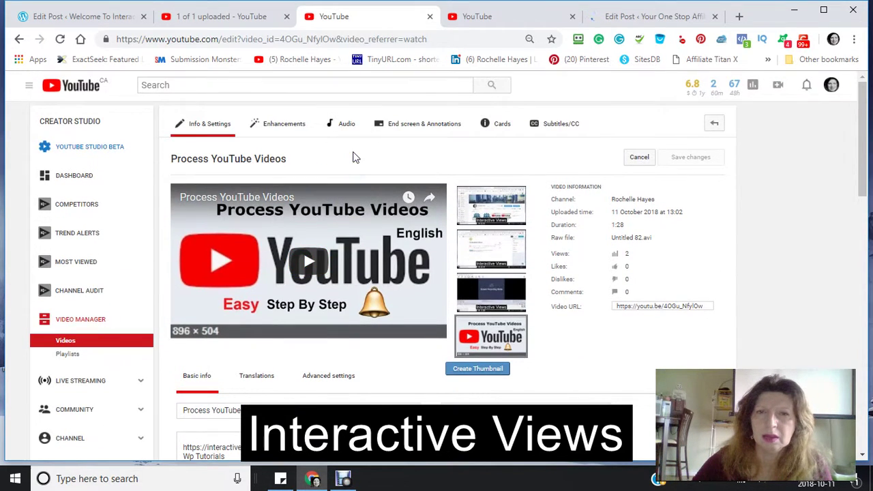
{"action": "left_click", "coordinate": [290, 163]}
{"action": "left_click_drag", "start_coordinate": [289, 163], "coordinate": [166, 158]}
{"action": "right_click", "coordinate": [225, 159]}
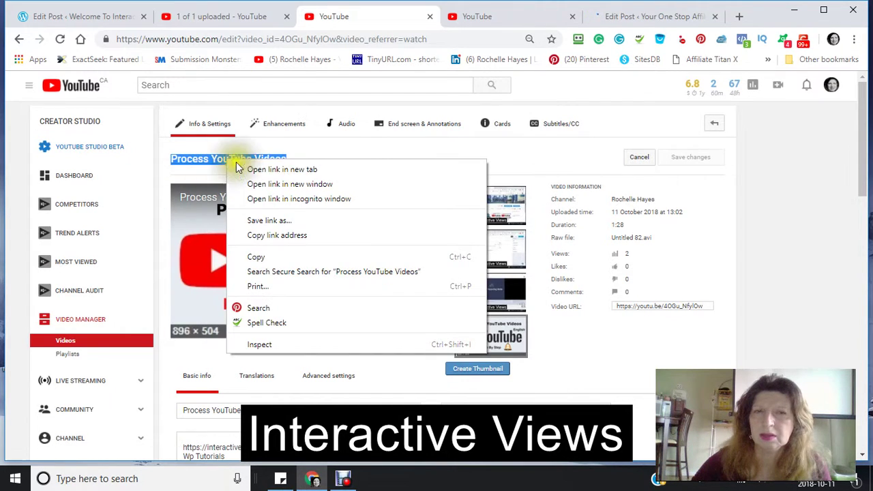
{"action": "left_click", "coordinate": [251, 259]}
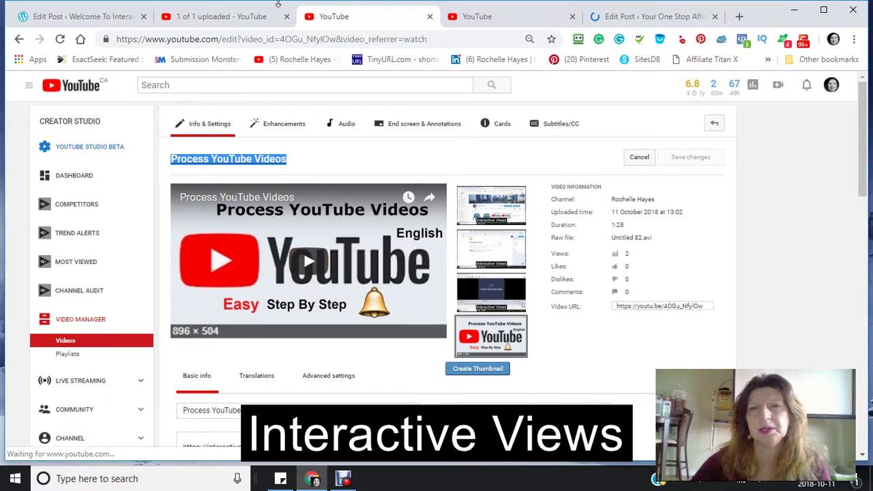
Switch to the other YouTube edit page and search YouTube for "Process YouTube Videos" using the copied title.
{"action": "left_click", "coordinate": [493, 19]}
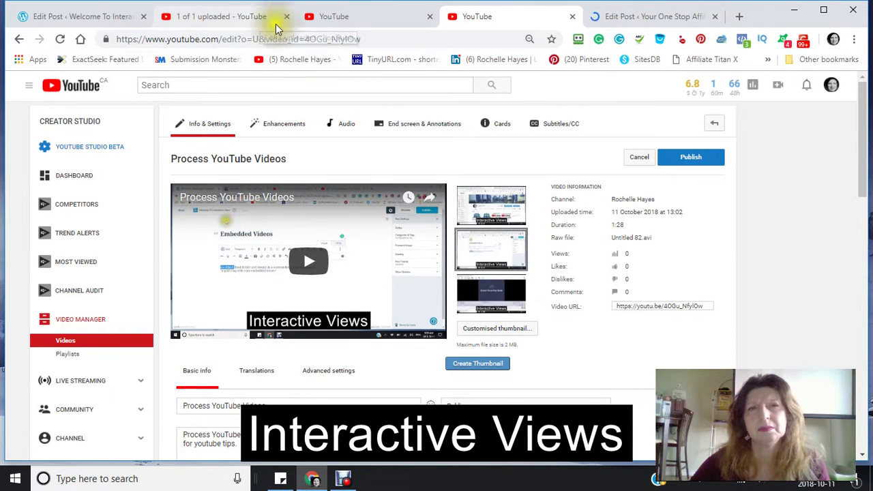
{"action": "left_click", "coordinate": [176, 85]}
{"action": "right_click", "coordinate": [176, 86]}
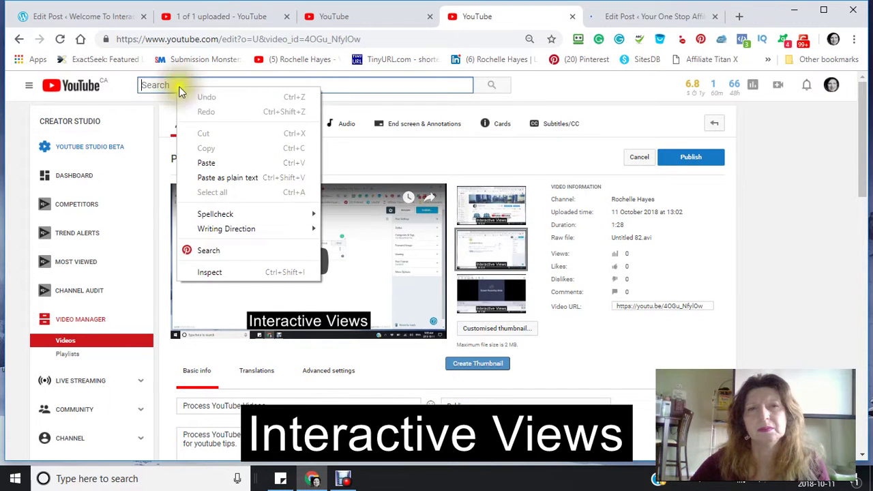
{"action": "left_click", "coordinate": [198, 162]}
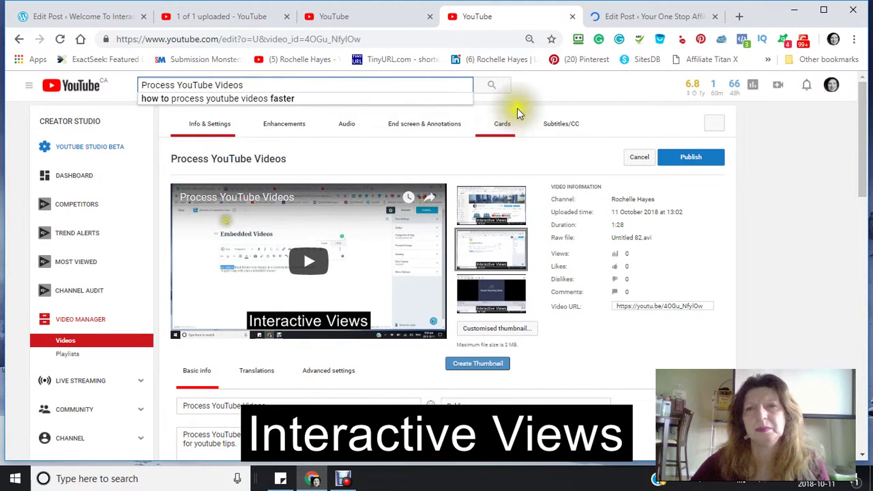
{"action": "left_click", "coordinate": [493, 87]}
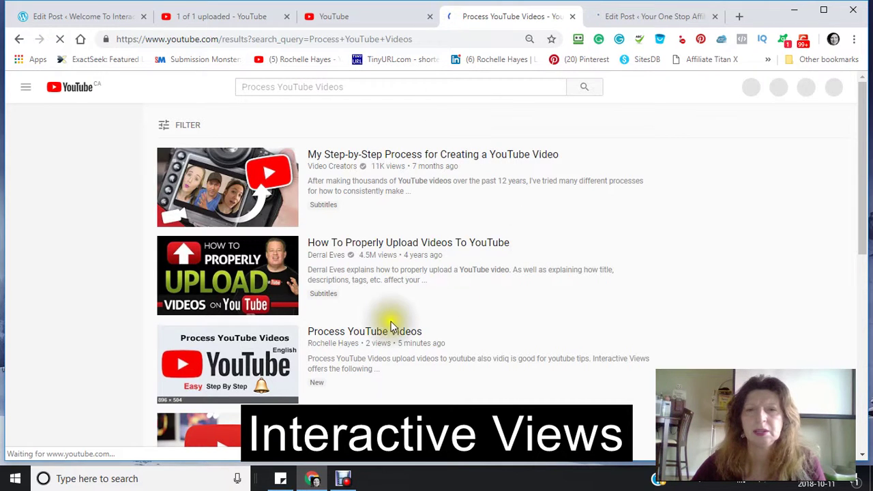
Examine the search results to find where the newly published "Process YouTube Videos" video ranks and how its listing looks.
{"action": "scroll", "coordinate": [328, 378], "scroll_direction": "down", "scroll_amount": 3}
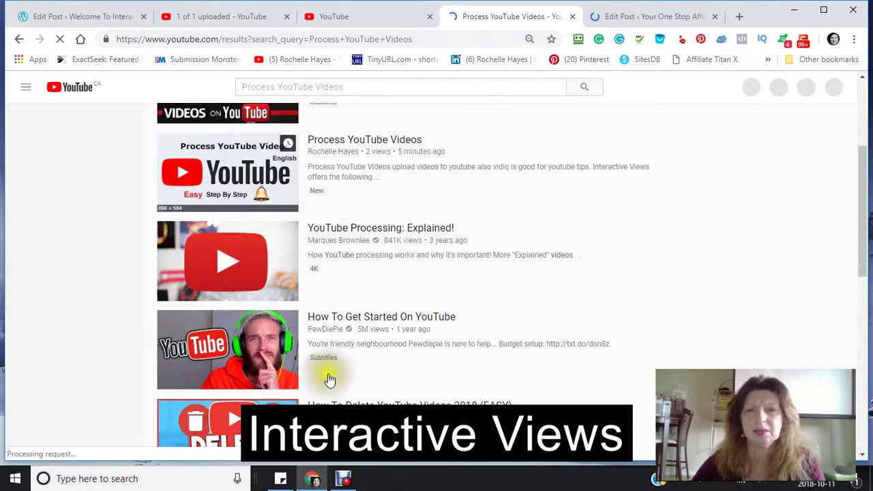
{"action": "scroll", "coordinate": [334, 377], "scroll_direction": "down", "scroll_amount": 2}
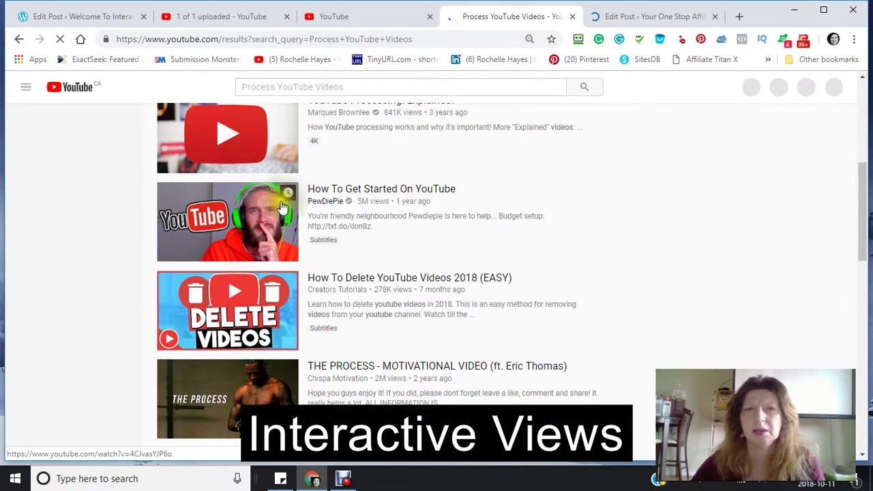
{"action": "scroll", "coordinate": [283, 188], "scroll_direction": "up", "scroll_amount": 2}
{"action": "scroll", "coordinate": [281, 194], "scroll_direction": "up", "scroll_amount": 1}
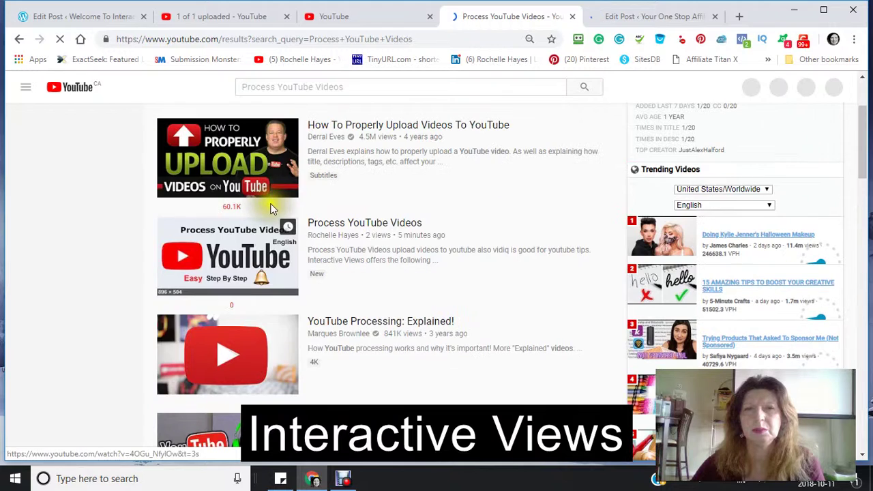
{"action": "scroll", "coordinate": [286, 275], "scroll_direction": "up", "scroll_amount": 1}
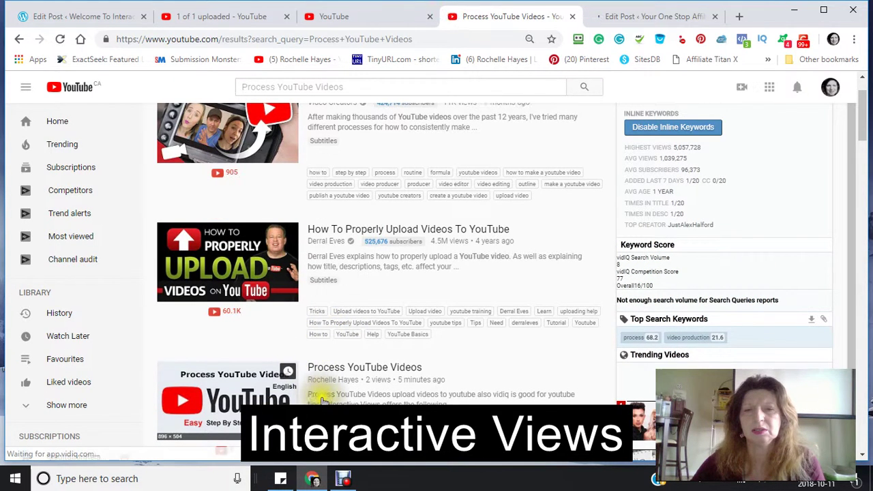
{"action": "scroll", "coordinate": [349, 403], "scroll_direction": "down", "scroll_amount": 1}
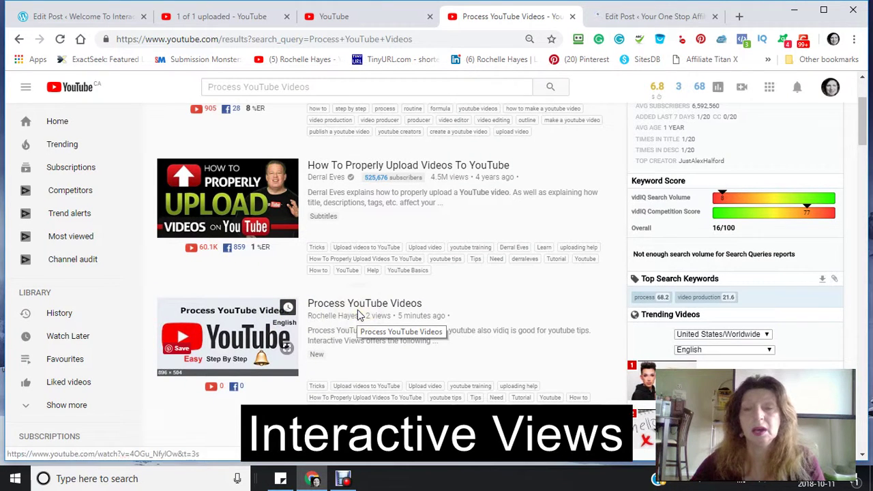
{"action": "left_click", "coordinate": [349, 318]}
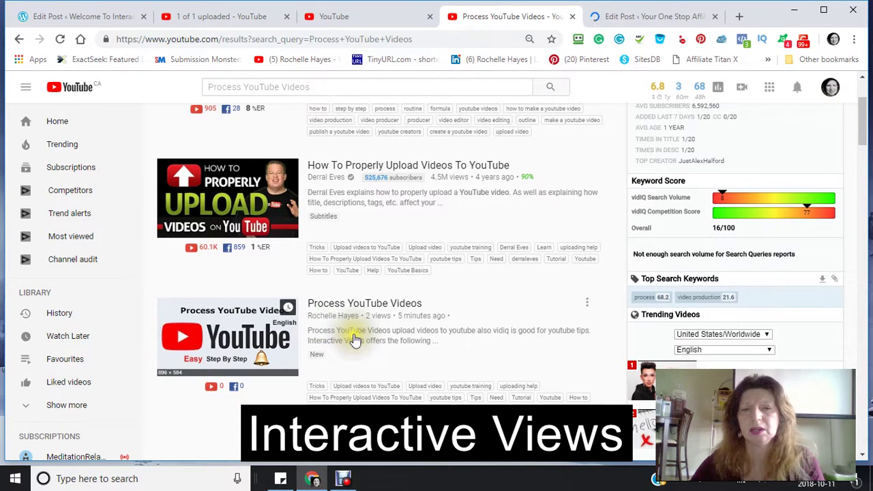
{"action": "mouse_move", "coordinate": [343, 484]}
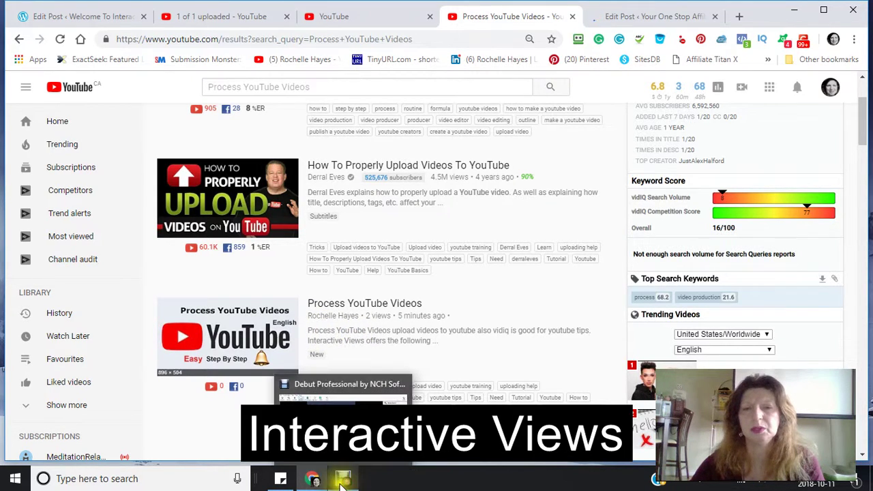